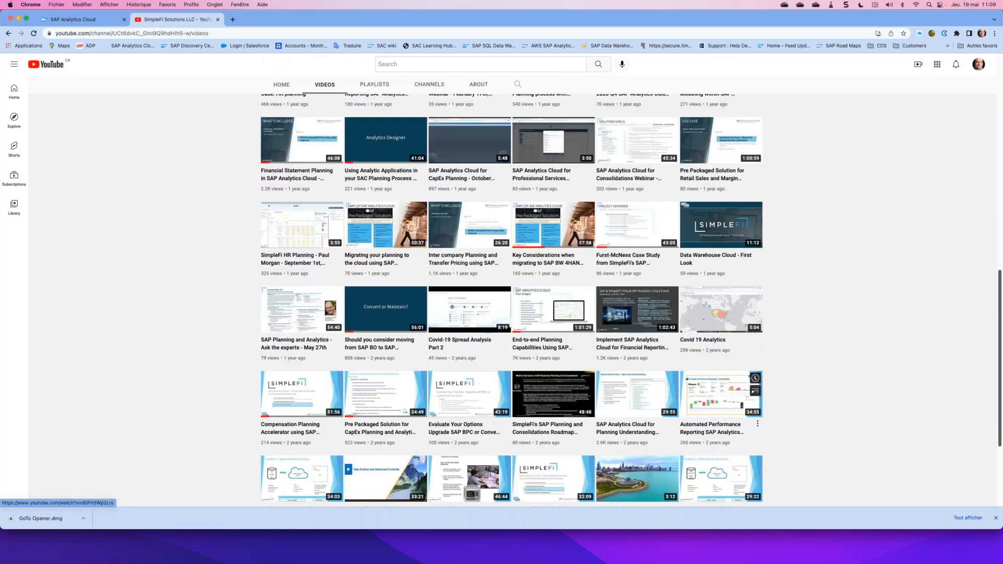
- Switch to the SAP Analytics Cloud browser tab and look over the recent stories and tiles on the Today home page
scroll(690, 423, "up", 20)
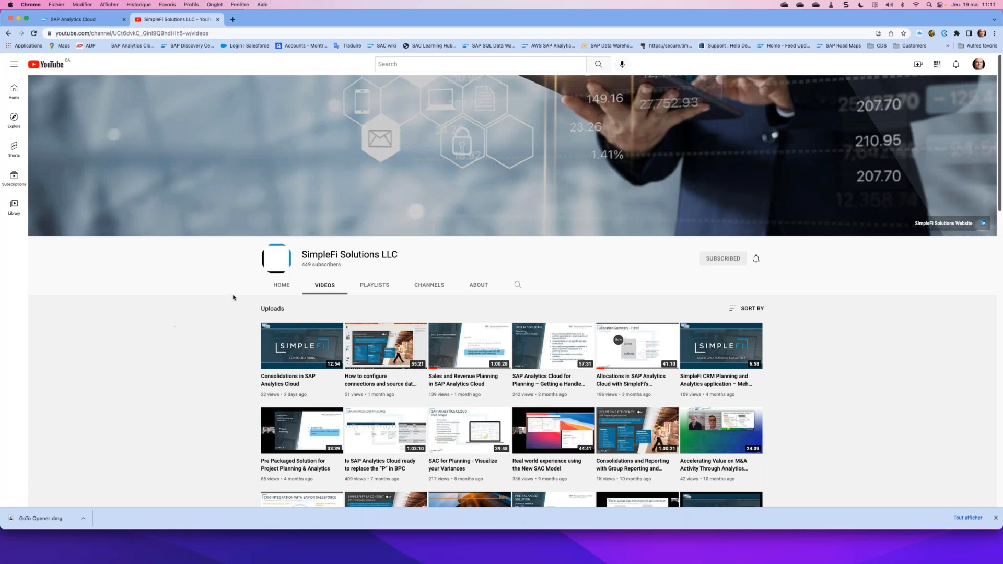
left_click(73, 20)
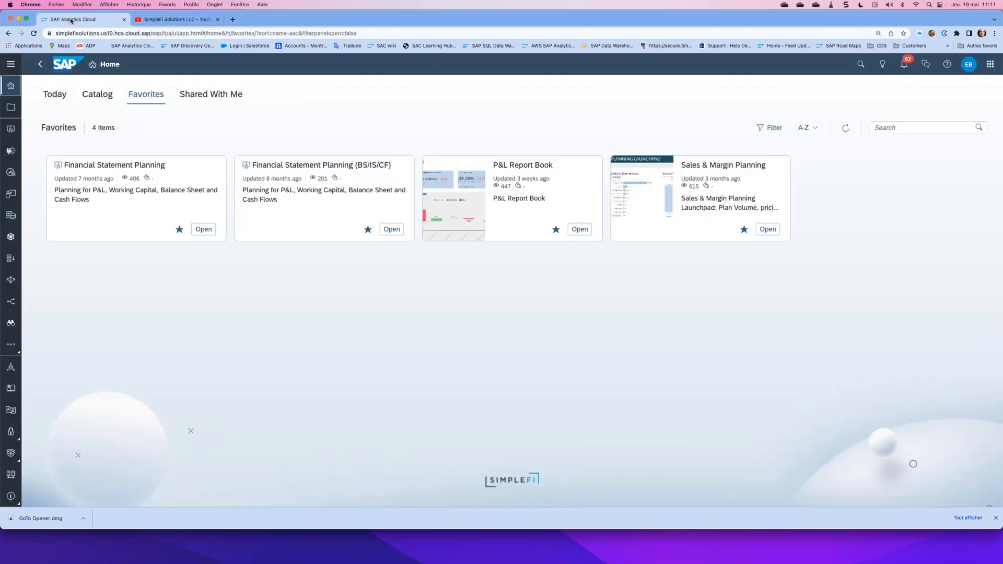
left_click(11, 87)
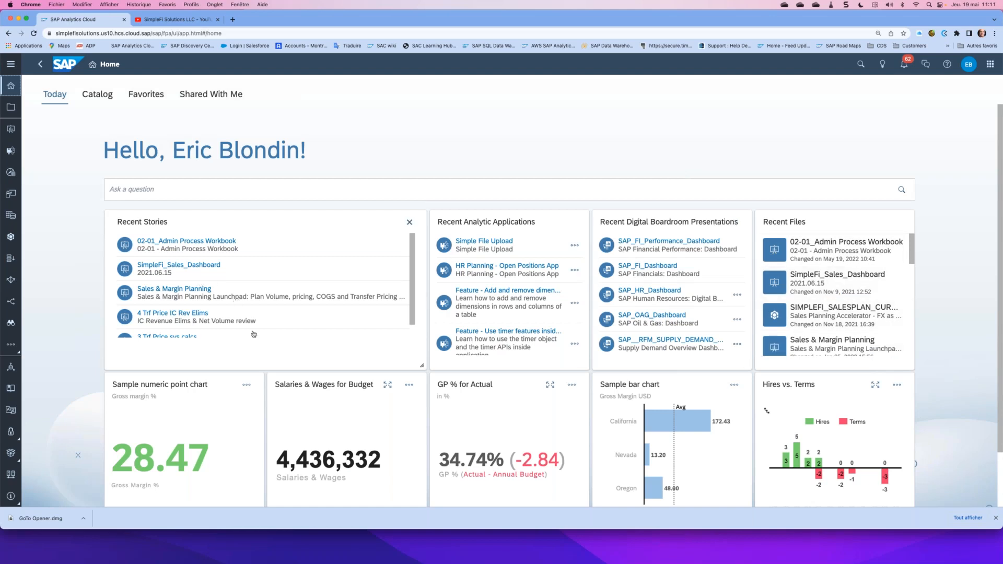
scroll(345, 335, "down", 1)
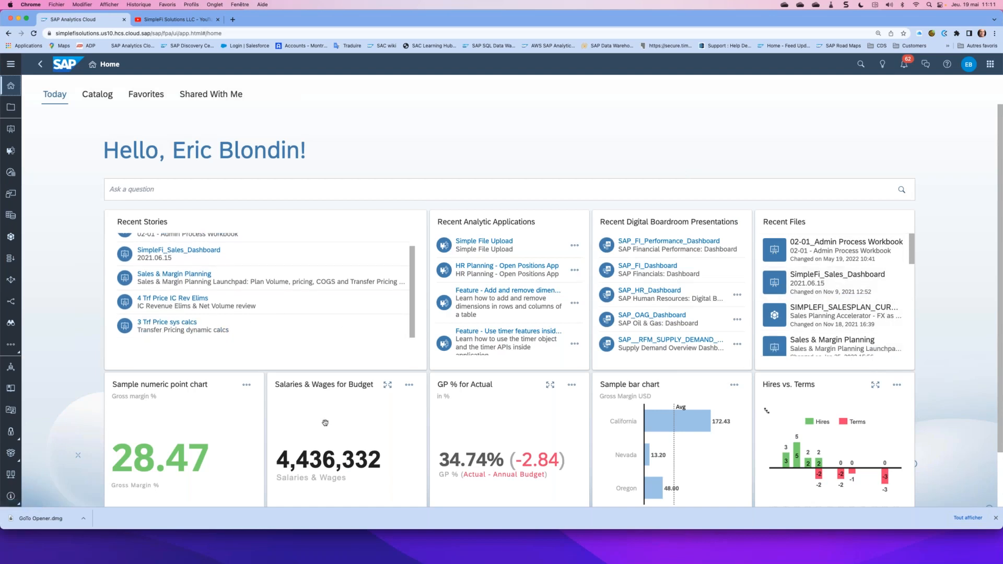
scroll(323, 423, "down", 2)
scroll(348, 393, "up", 2)
- View the favorites, then look through the published content in the Catalog
left_click(147, 97)
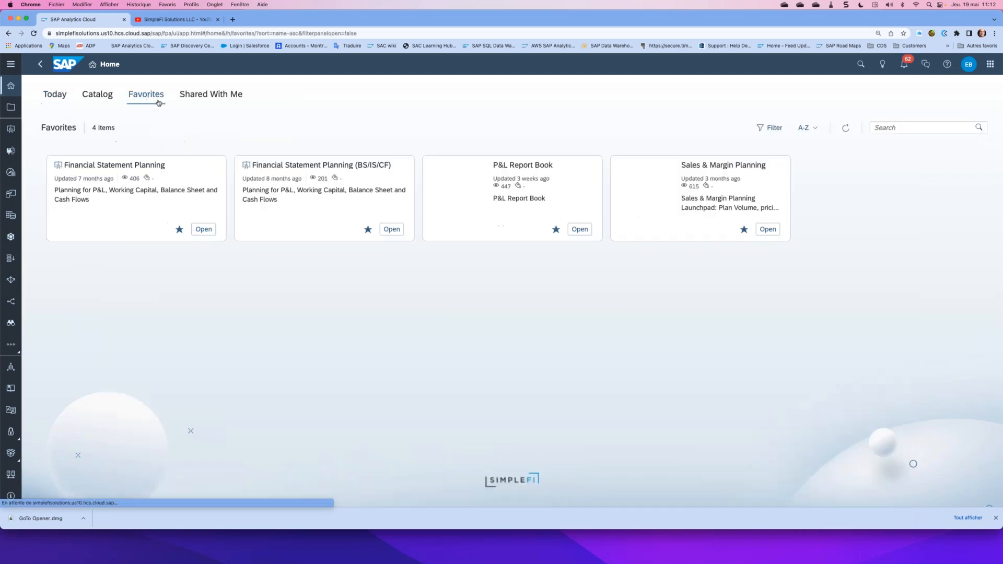
left_click(107, 97)
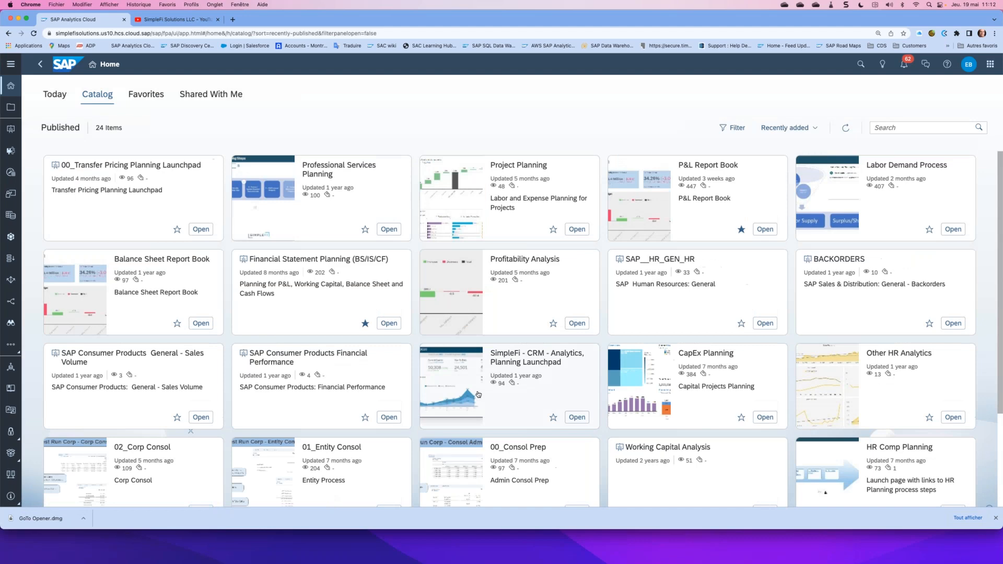
scroll(477, 394, "down", 5)
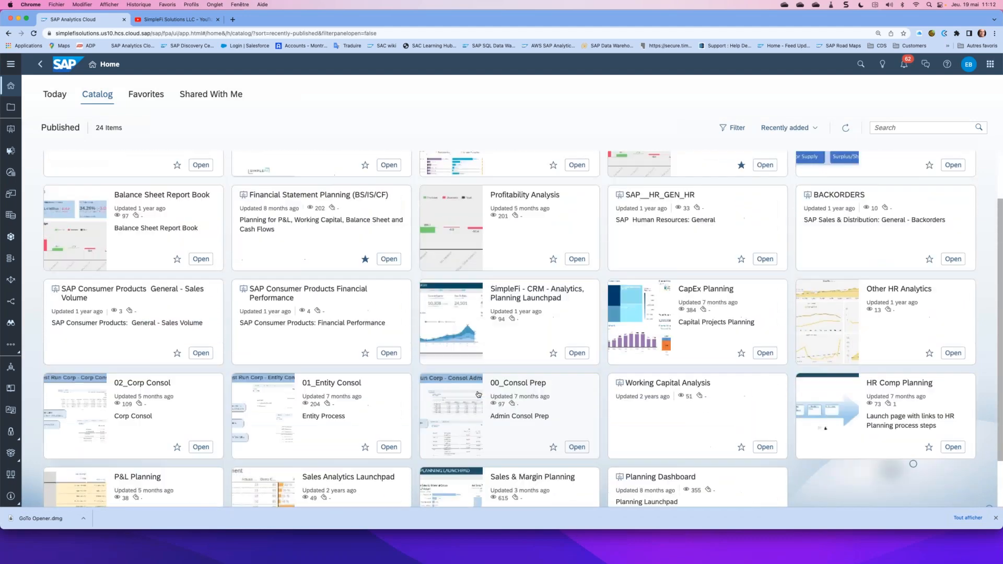
scroll(478, 395, "up", 5)
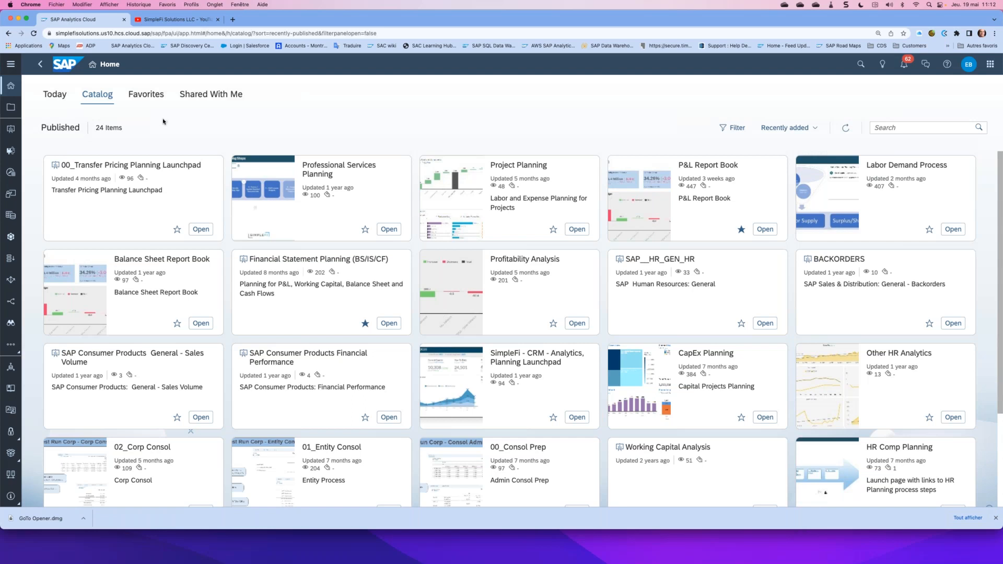
- Open the Sales & Margin Planning story from the favorites and follow its P&L - Target Setting link
left_click(150, 102)
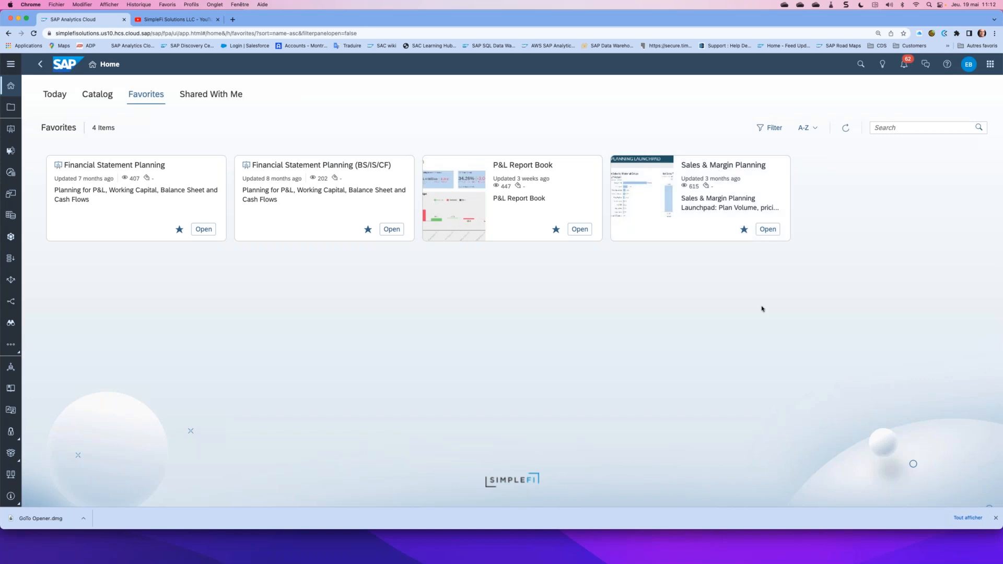
left_click(768, 231)
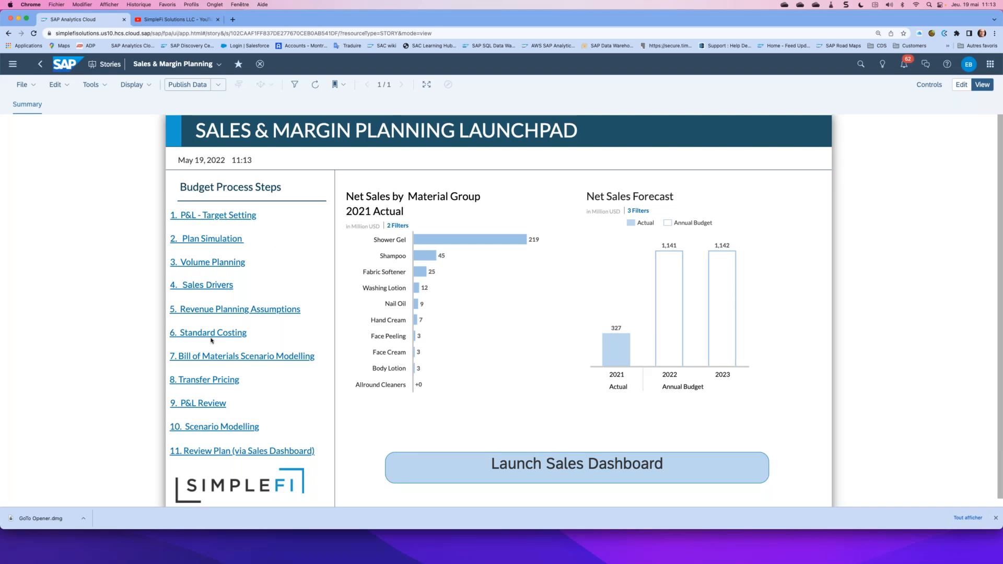
left_click(206, 217)
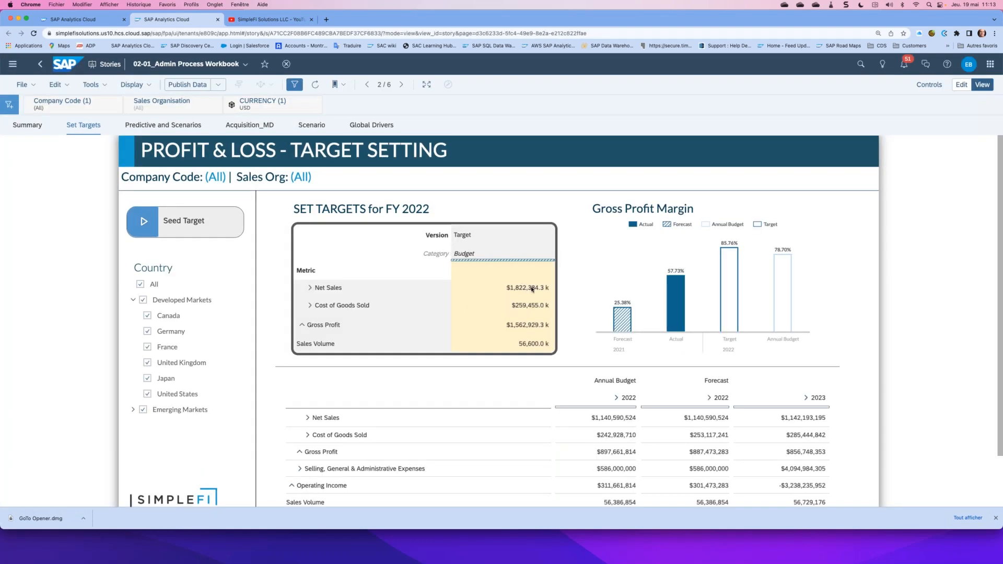
- Examine the FY 2022 targets for Cost of Goods Sold and Sales Volume alongside the Gross Profit Margin chart
left_click(523, 306)
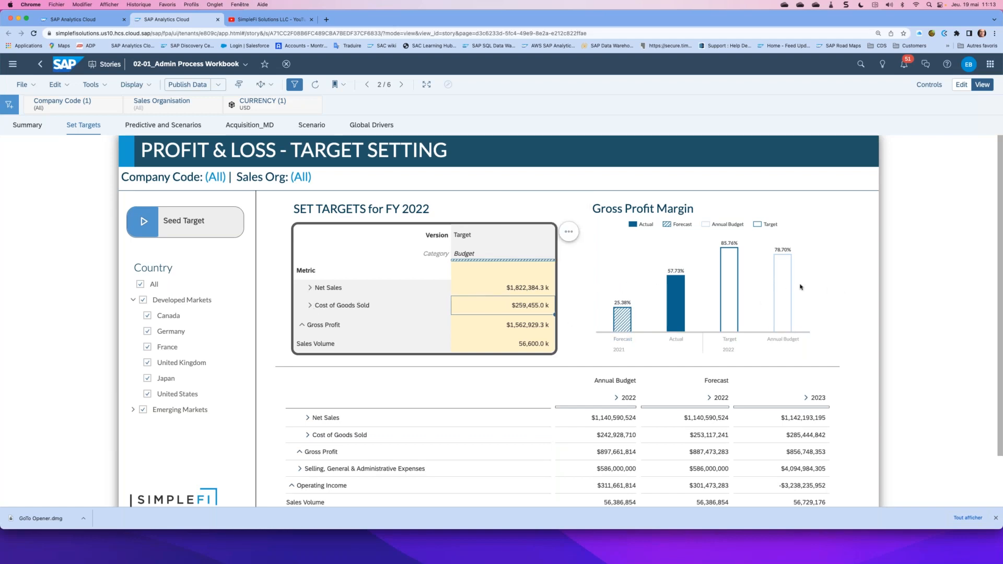
mouse_move(728, 298)
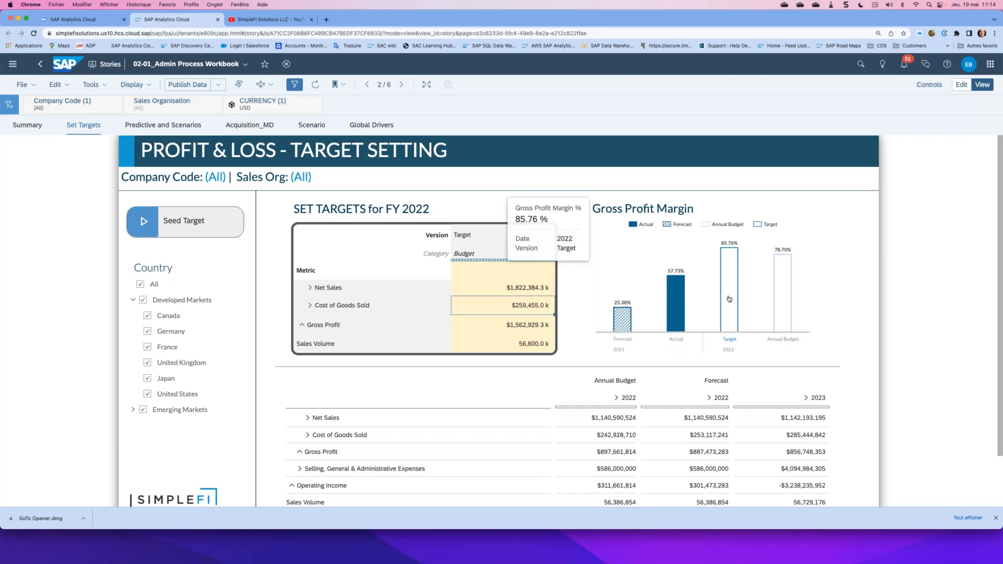
mouse_move(782, 308)
mouse_move(621, 325)
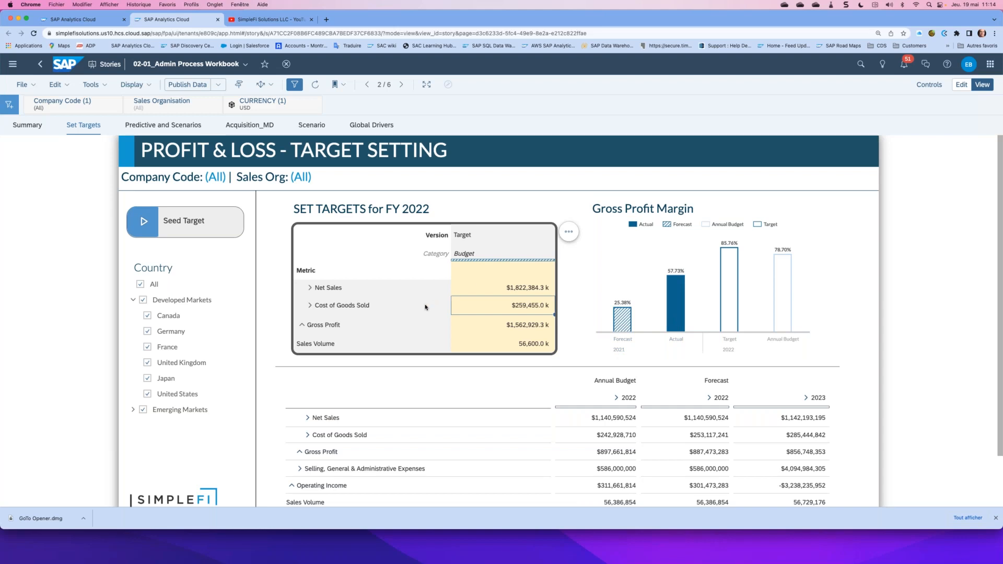
left_click(527, 345)
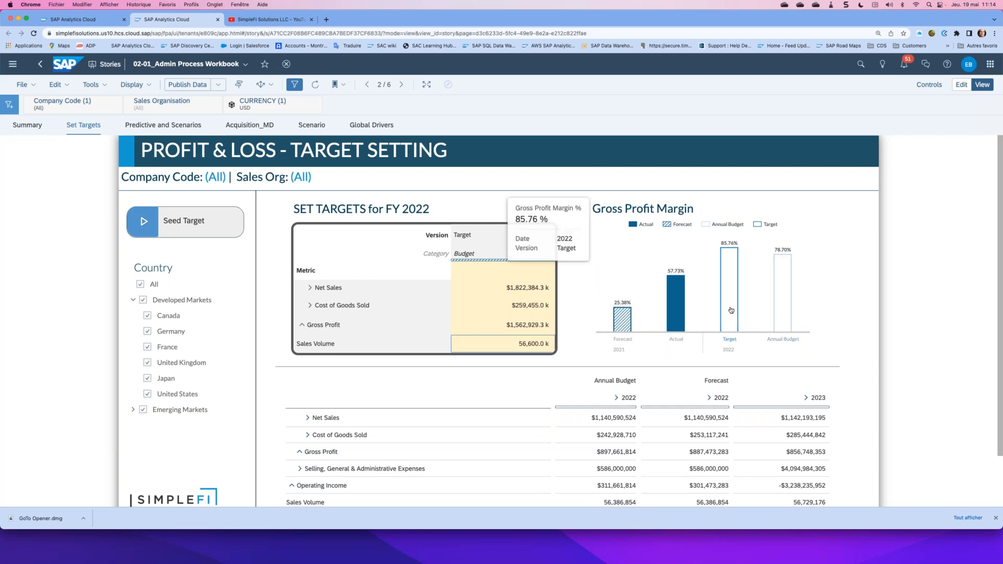
- Return to the planning launchpad, open Standard Costing, and look over the measure and plant filters
left_click(82, 19)
left_click(199, 333)
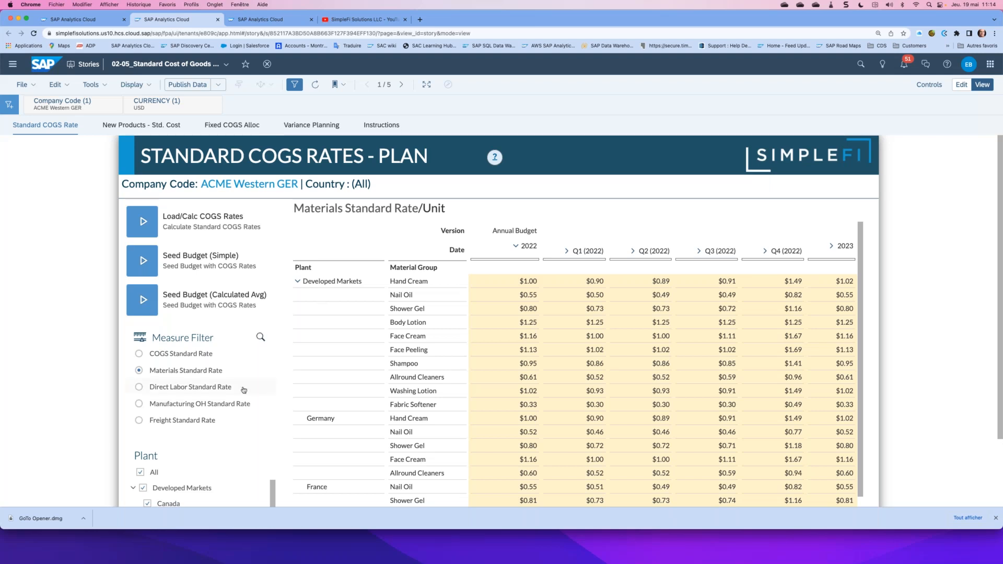
scroll(243, 390, "down", 3)
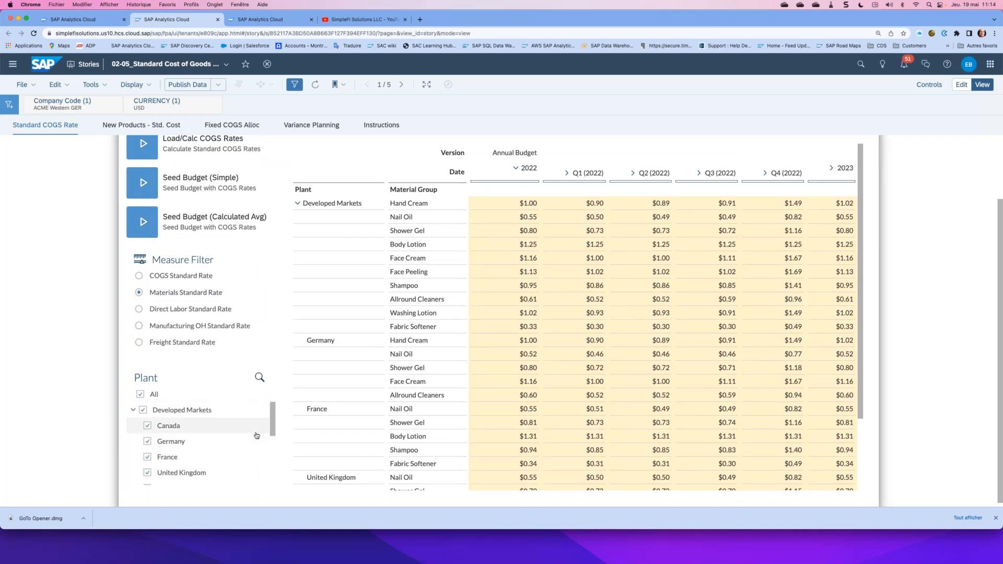
scroll(245, 438, "down", 5)
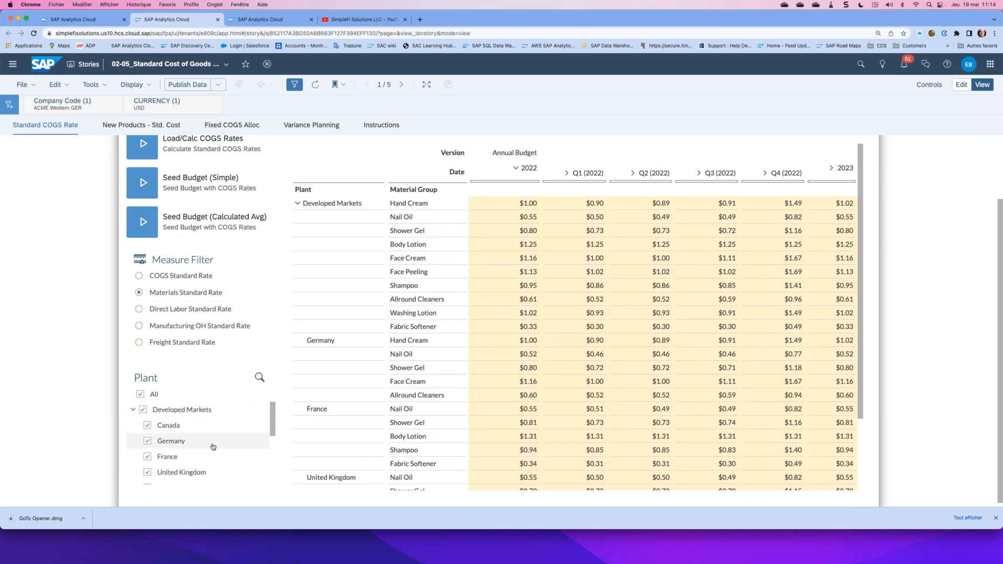
scroll(213, 446, "up", 5)
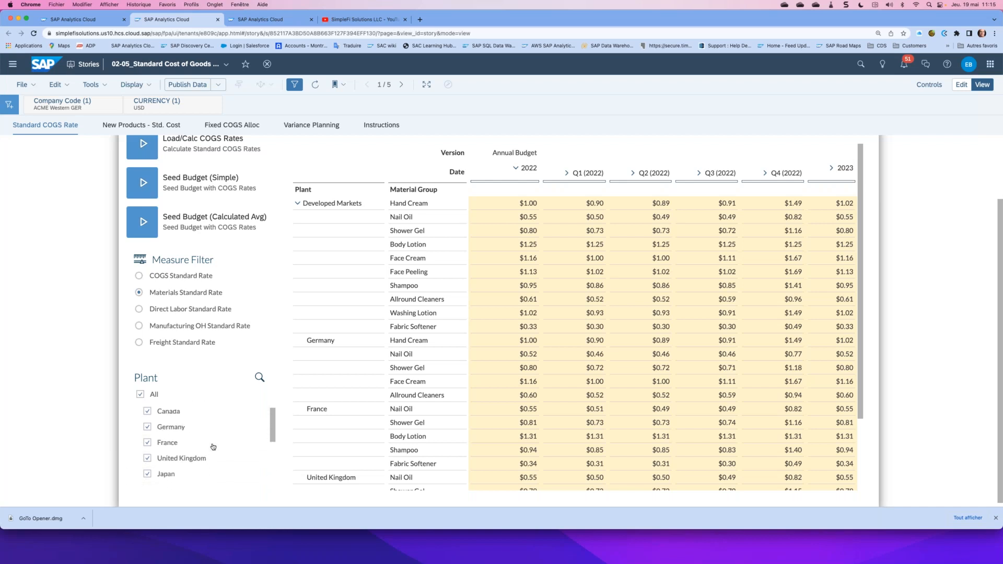
scroll(90, 327, "up", 3)
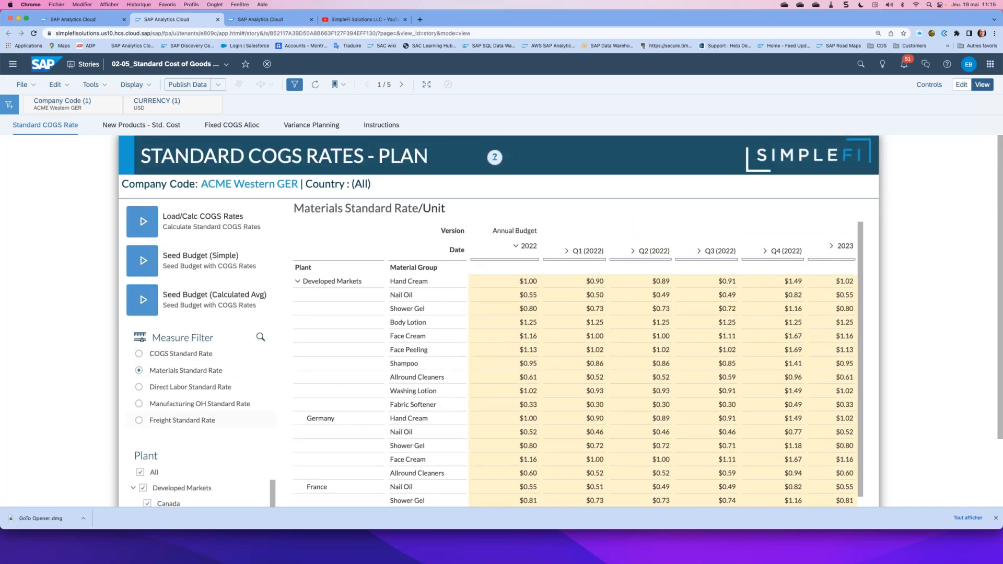
- Examine the 2022 Annual Budget materials standard rates by material group for the Germany, France and United Kingdom plants
left_click(520, 237)
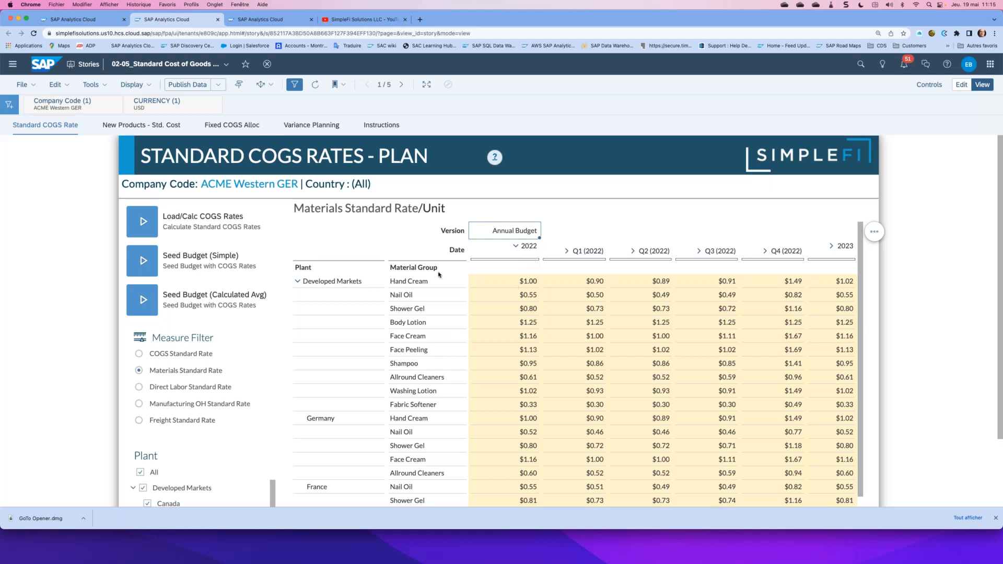
left_click(410, 409)
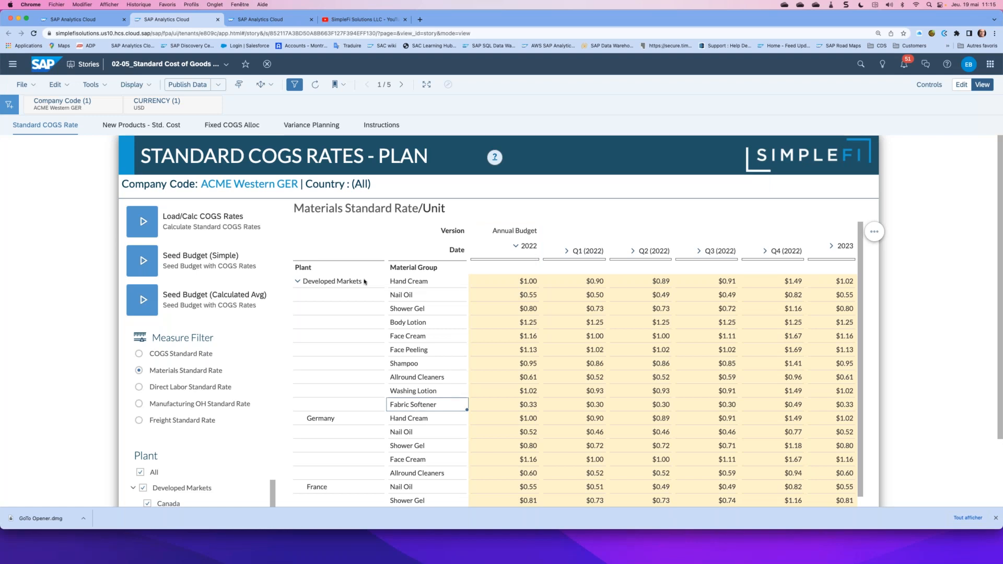
left_click(328, 422)
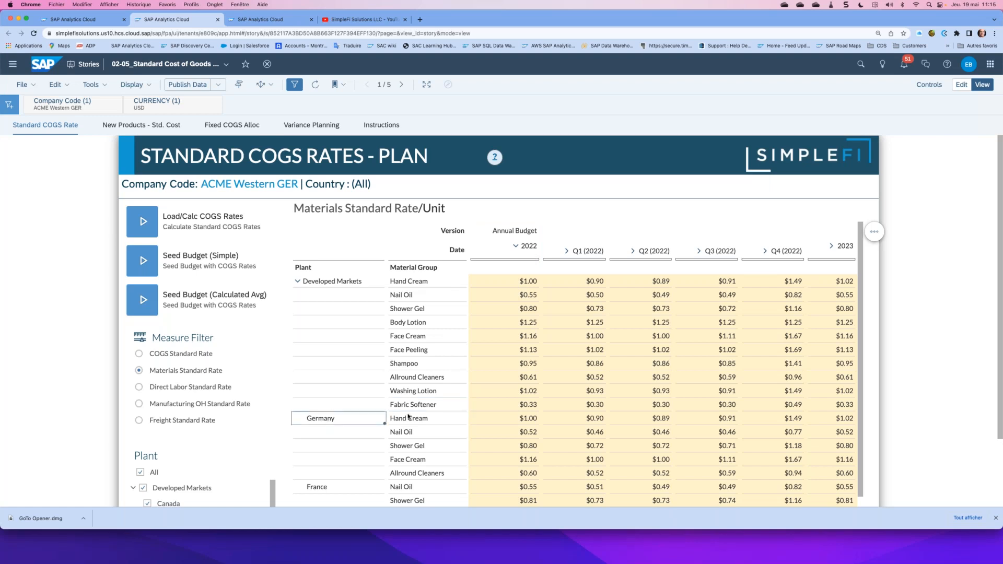
scroll(337, 392, "down", 3)
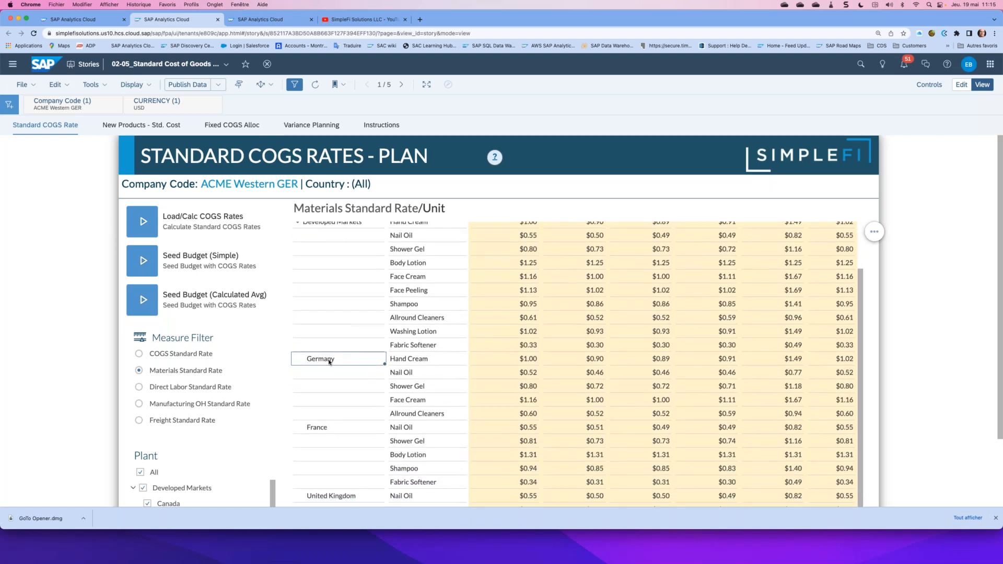
left_click_drag(529, 359, 520, 416)
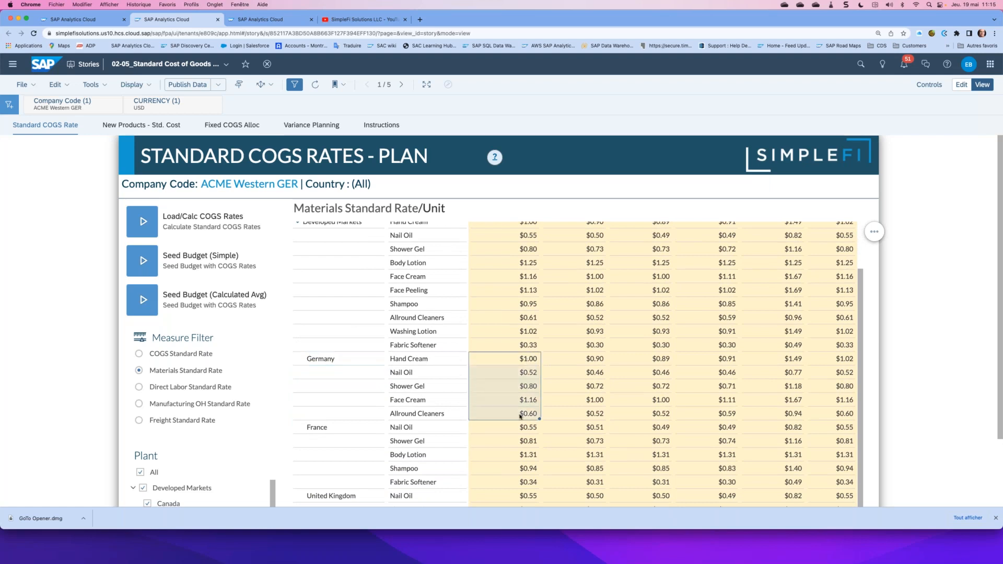
scroll(520, 416, "down", 1)
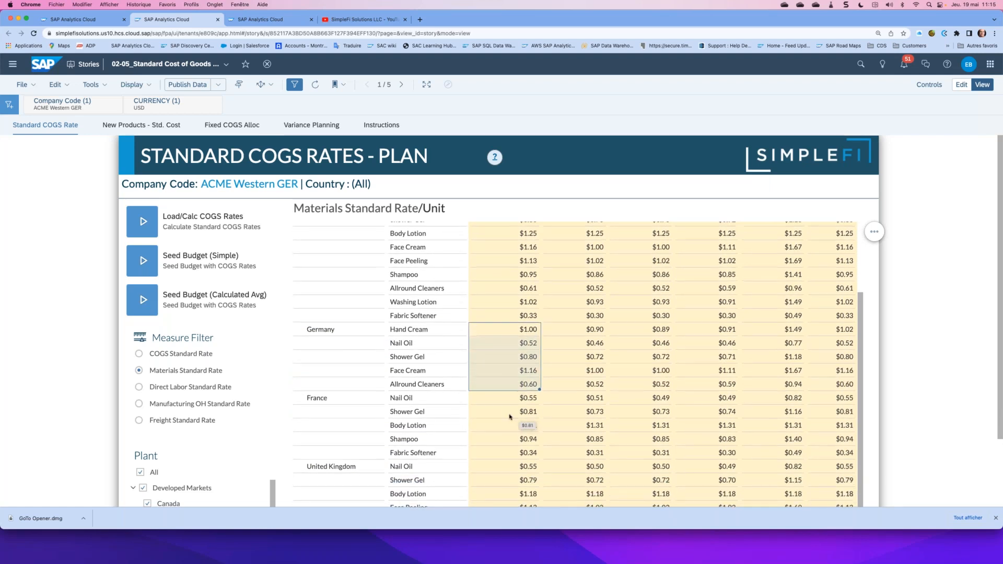
left_click(524, 397)
left_click(517, 467)
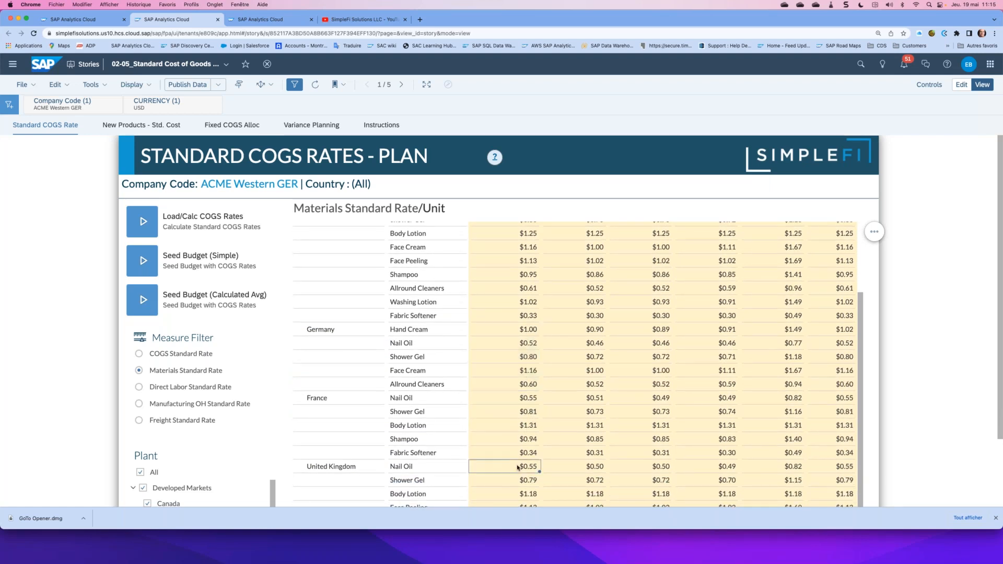
scroll(517, 467, "up", 2)
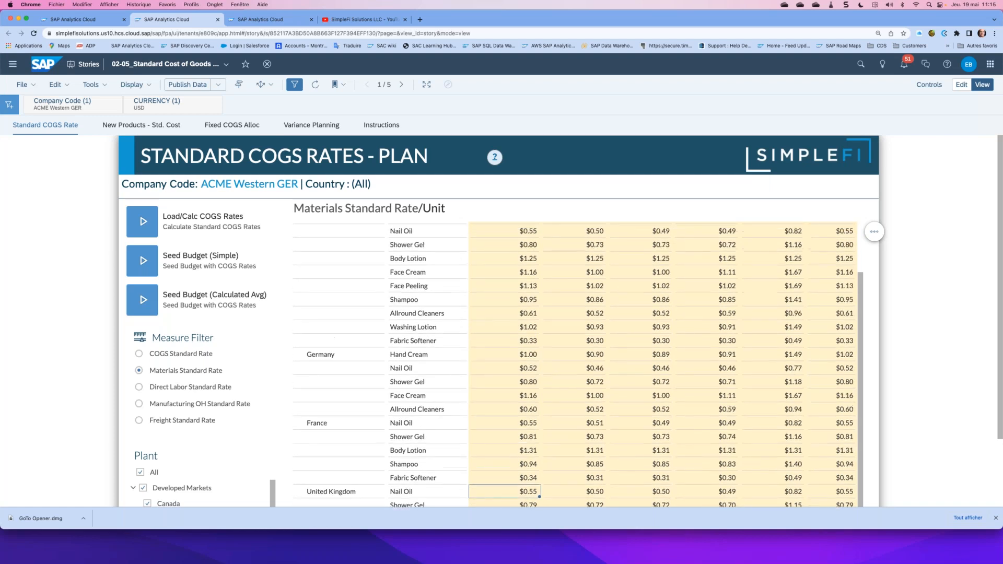
scroll(530, 413, "up", 3)
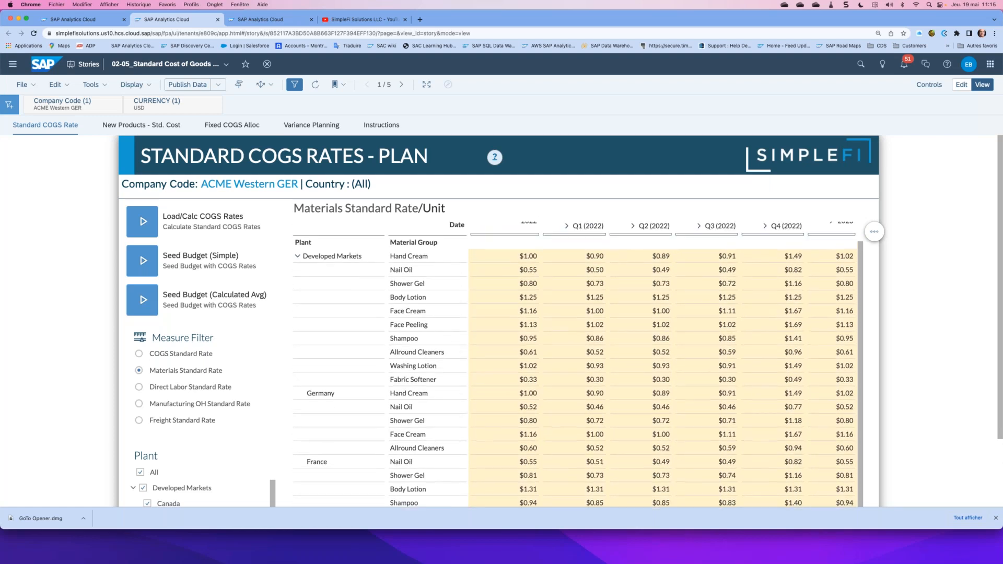
- Set Germany's 2022 Annual Budget materials standard rate for Nail Oil to 0.55
left_click(524, 396)
left_click(524, 410)
scroll(524, 410, "down", 1)
left_click(526, 439)
left_click(525, 385)
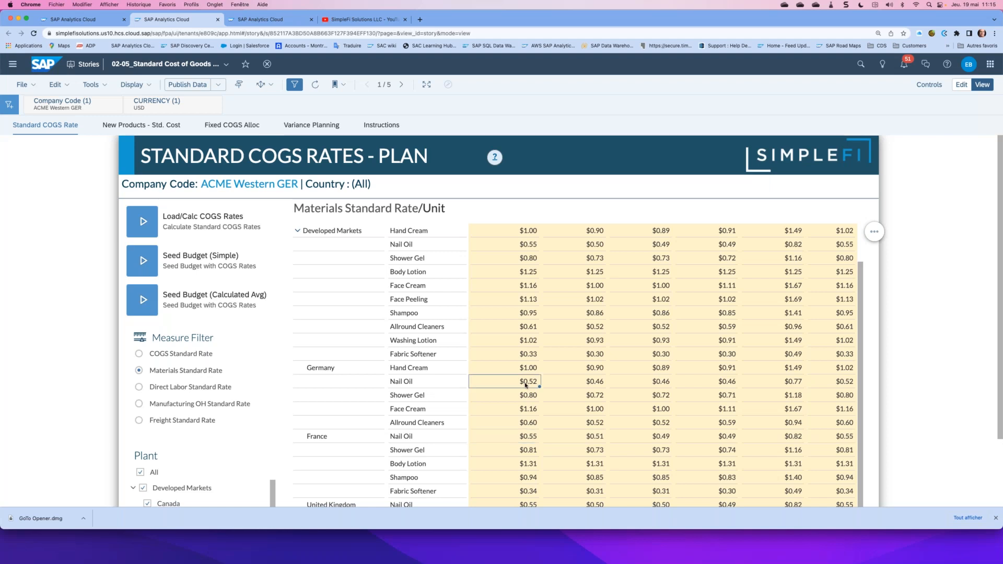
type("0.55")
key("Return")
left_click(532, 384)
scroll(533, 384, "up", 2)
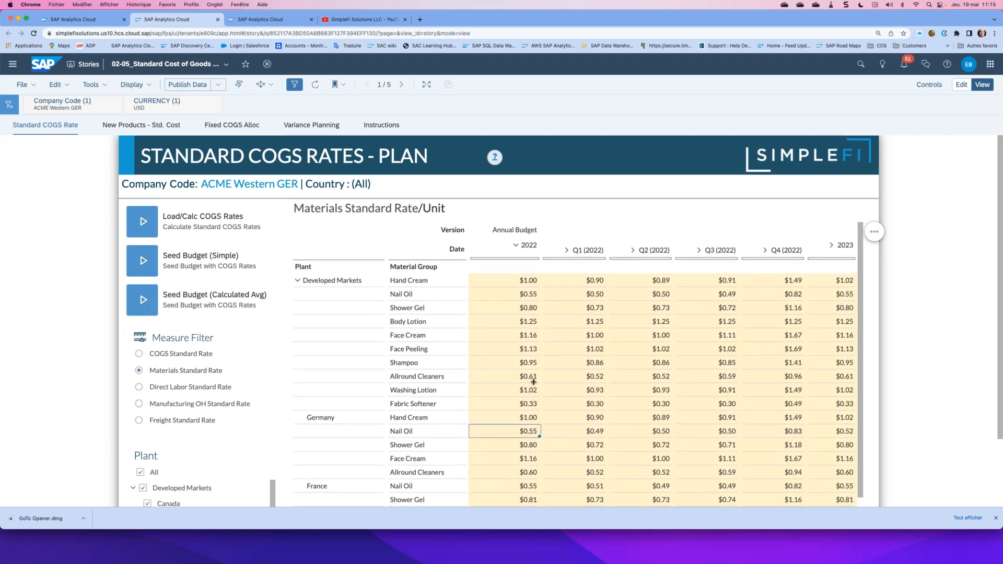
- Set Germany's Nail Oil materials standard rate for Q4 2022 to 0.60 and check the row's yearly and quarterly rates
mouse_move(589, 435)
left_mouse_down()
mouse_move(848, 428)
mouse_move(627, 425)
mouse_move(594, 433)
left_mouse_up()
left_click(527, 431)
left_click(596, 432)
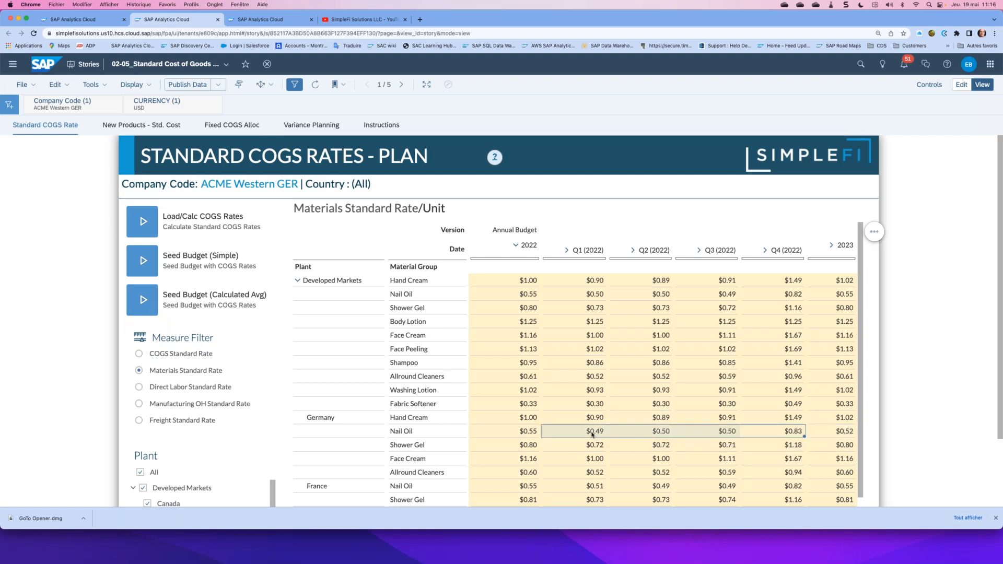
left_click(792, 434)
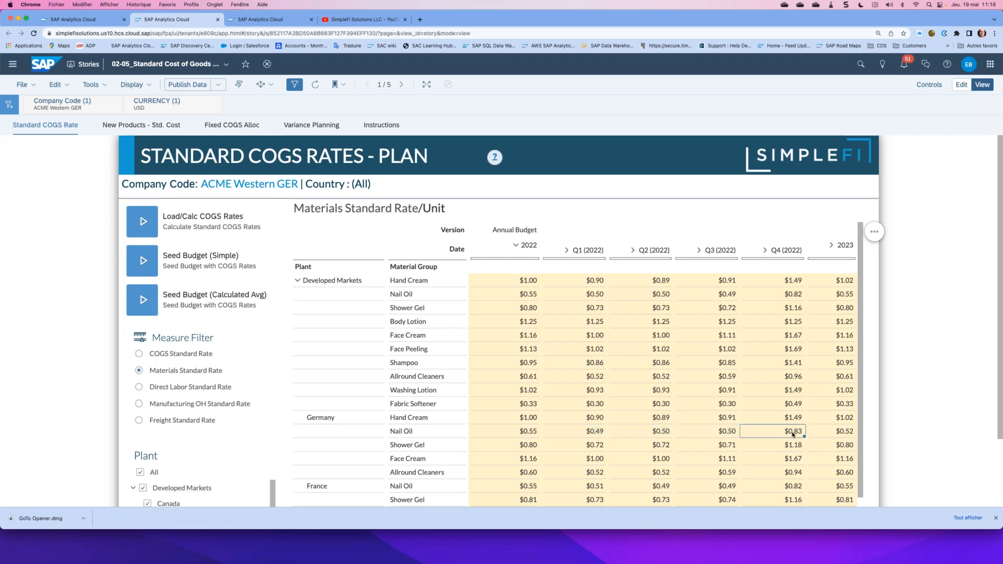
type("0.60")
key("Return")
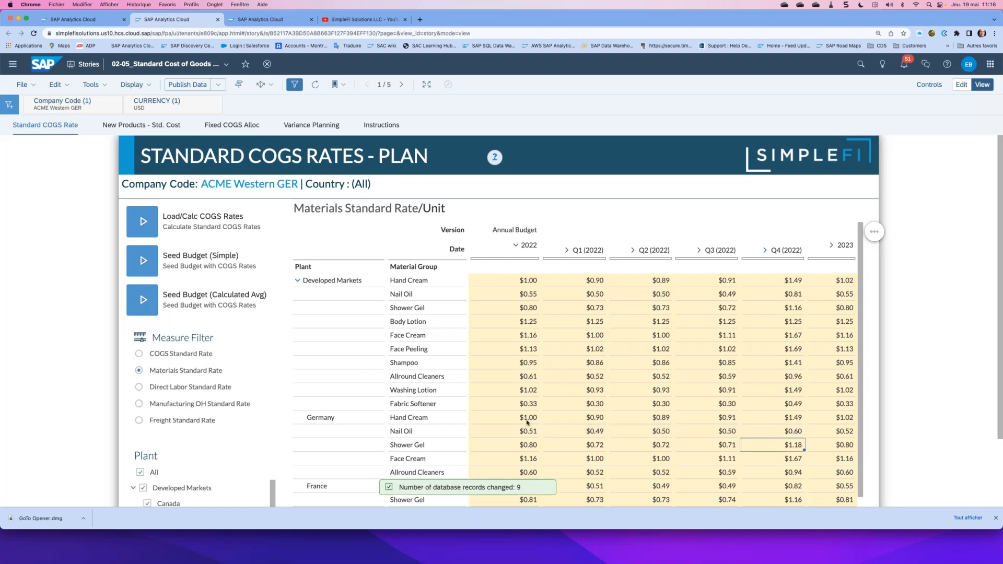
left_click(529, 435)
left_click_drag(760, 438, 592, 431)
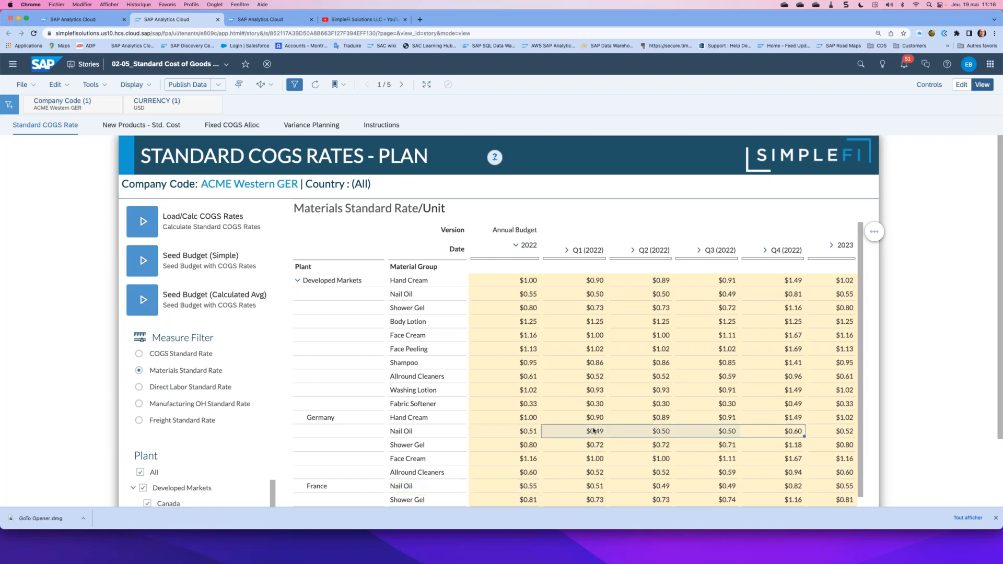
- Set Germany's 2022 Annual Budget materials standard rate for Nail Oil to 0.55 and check the row's quarterly rates
left_click(802, 431)
left_click(527, 435)
type("0.55")
key("Return")
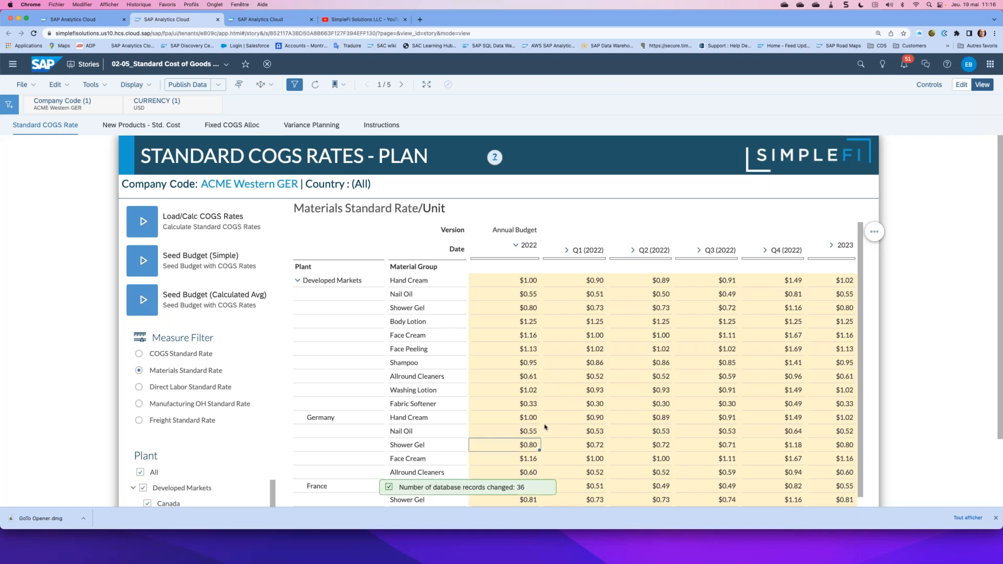
left_click_drag(588, 434, 784, 433)
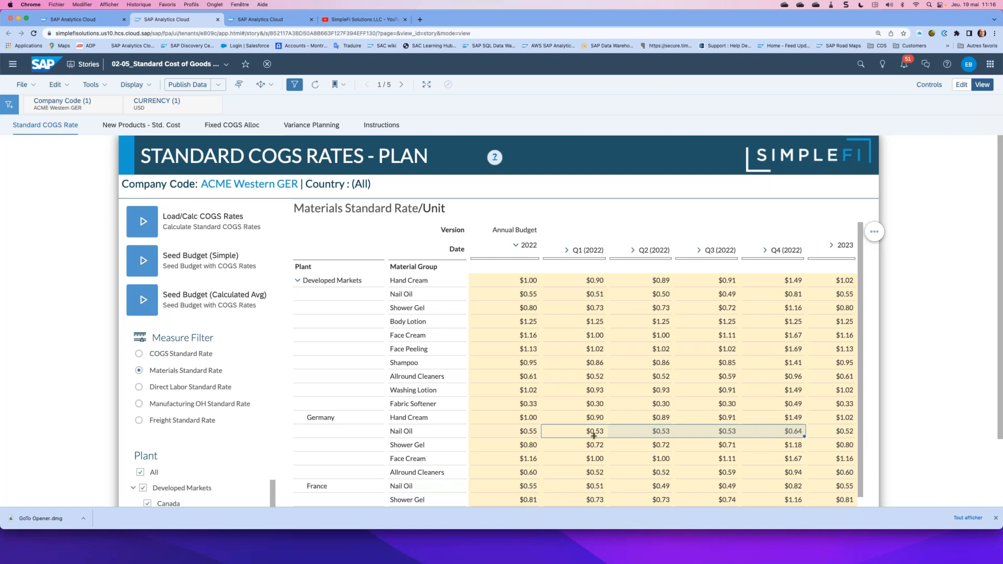
left_click(525, 434)
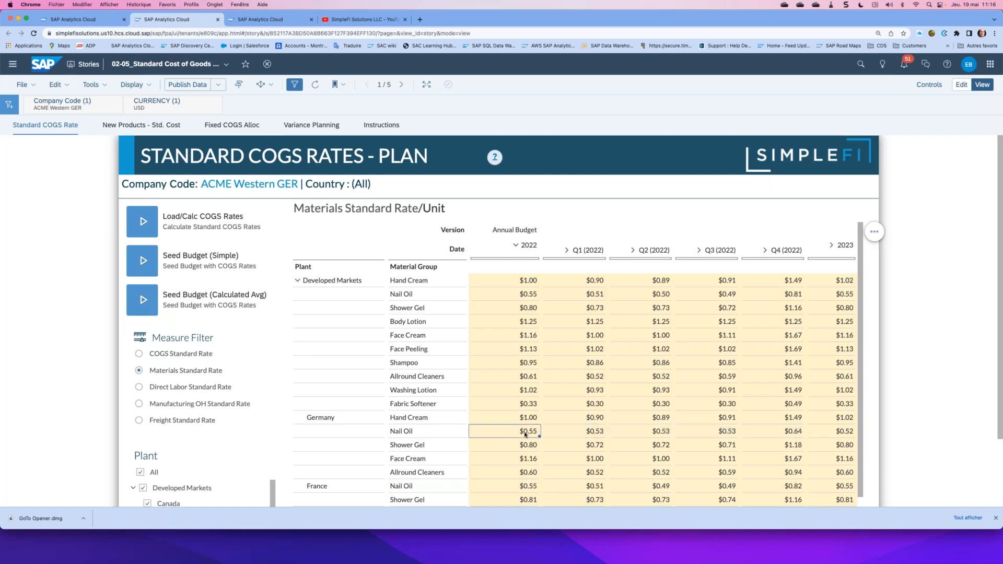
left_click_drag(606, 435, 801, 432)
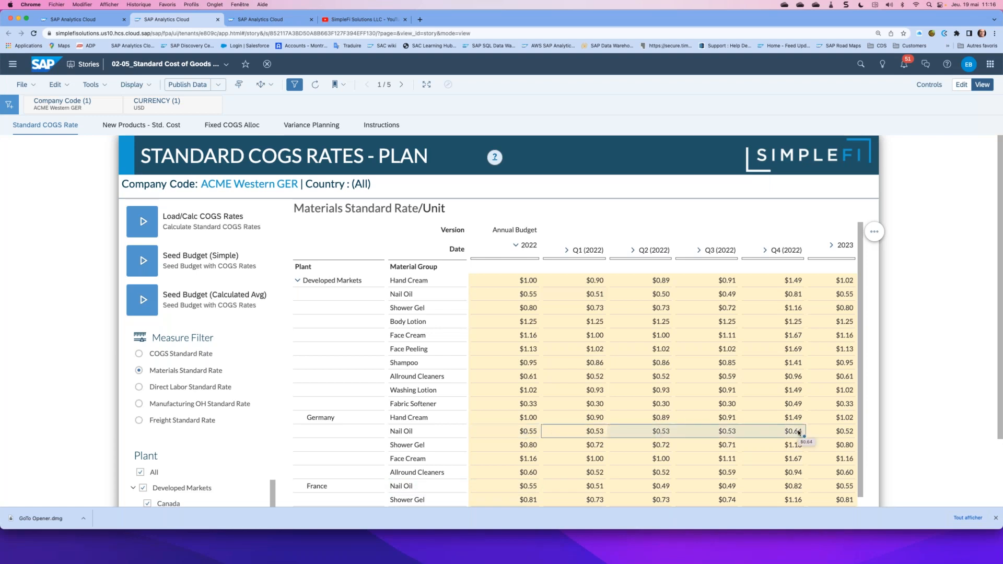
left_click(515, 431)
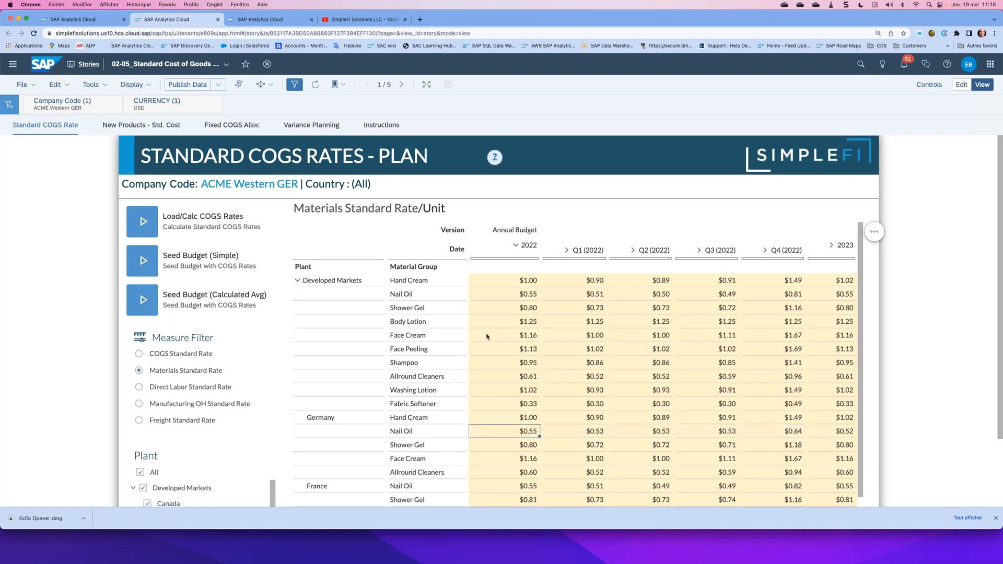
- Set the 2022 Annual Budget materials standard rate for Nail Oil at the Developed Markets level to 0.57
left_click(404, 284)
left_click_drag(404, 284, 408, 407)
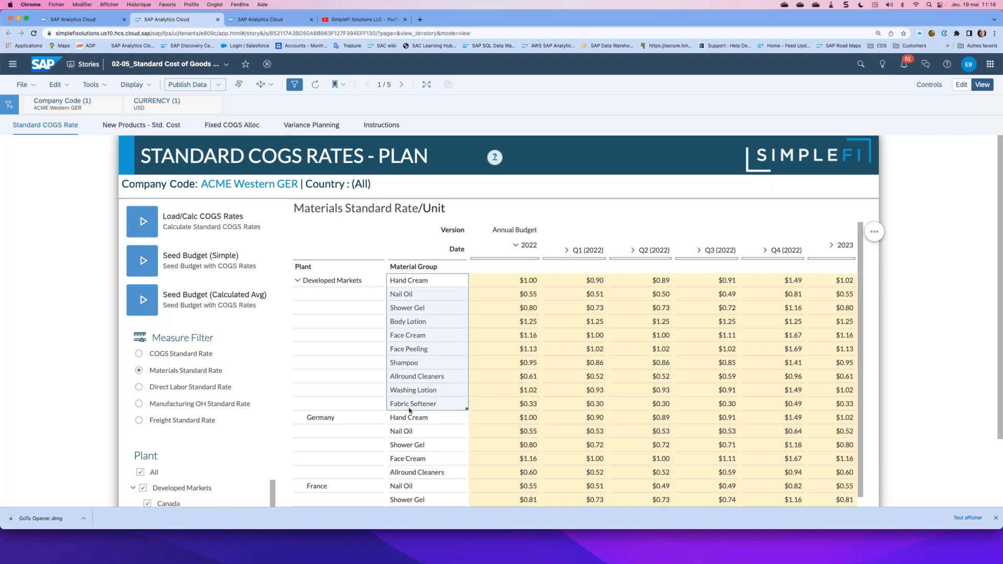
left_click(522, 296)
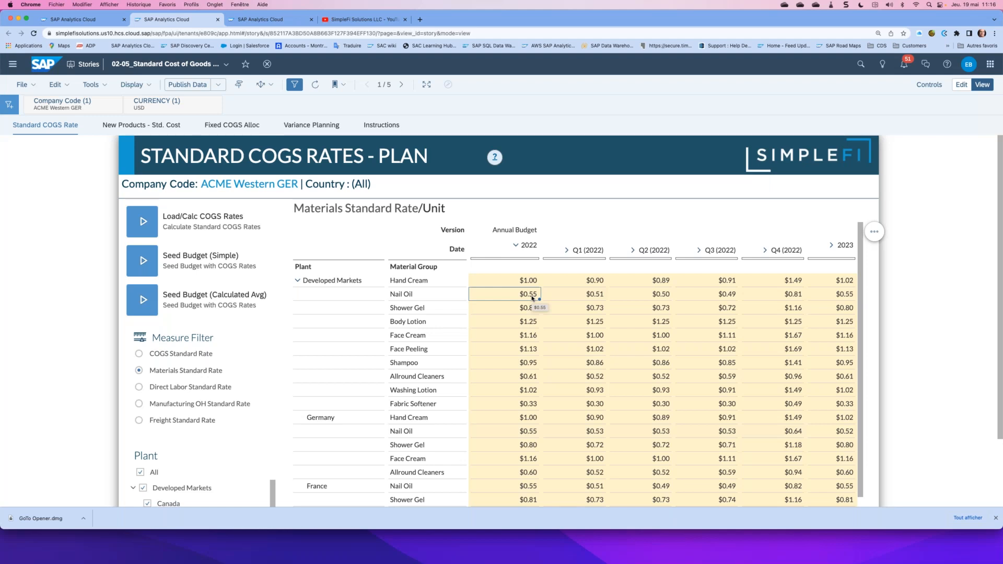
type("0.57")
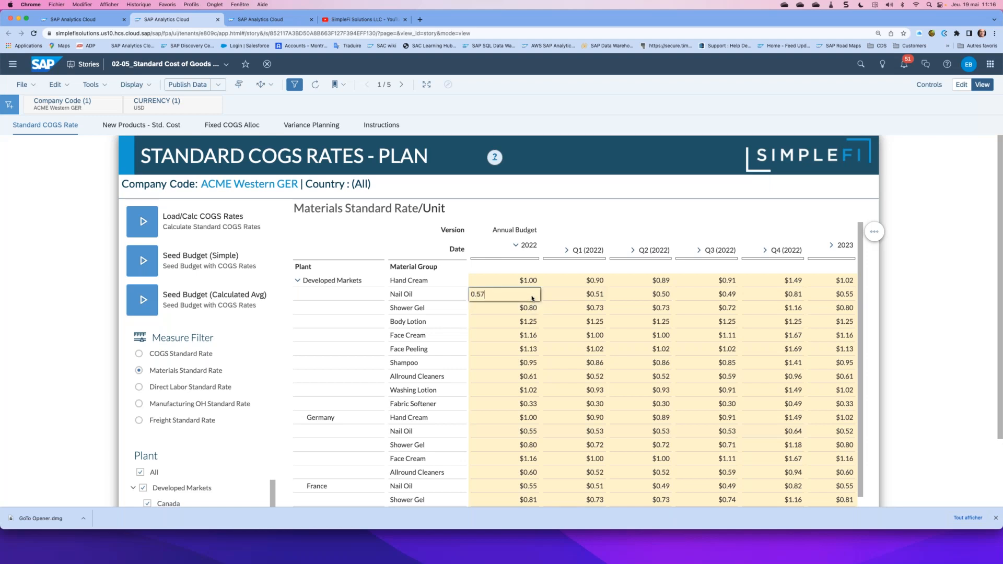
key("Return")
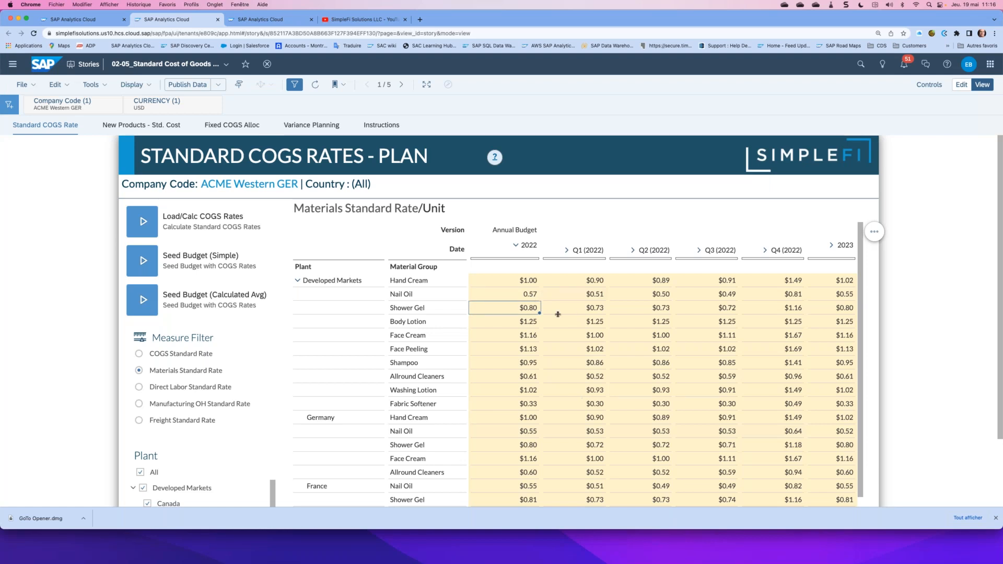
- Check the 2022 Nail Oil materials standard rates for Germany, France, United Kingdom and Developed Markets
left_click(520, 434)
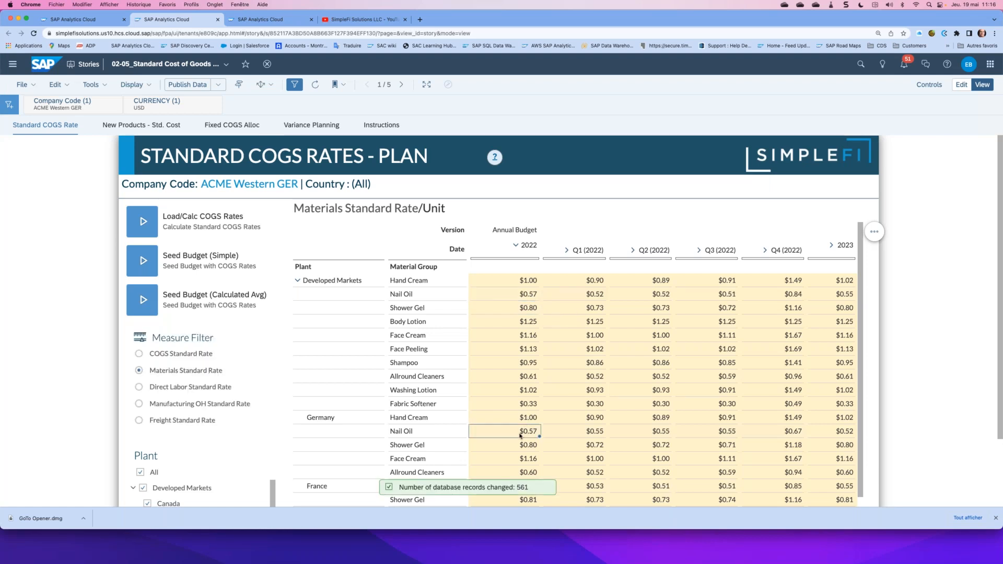
scroll(519, 432, "down", 3)
left_click(521, 426)
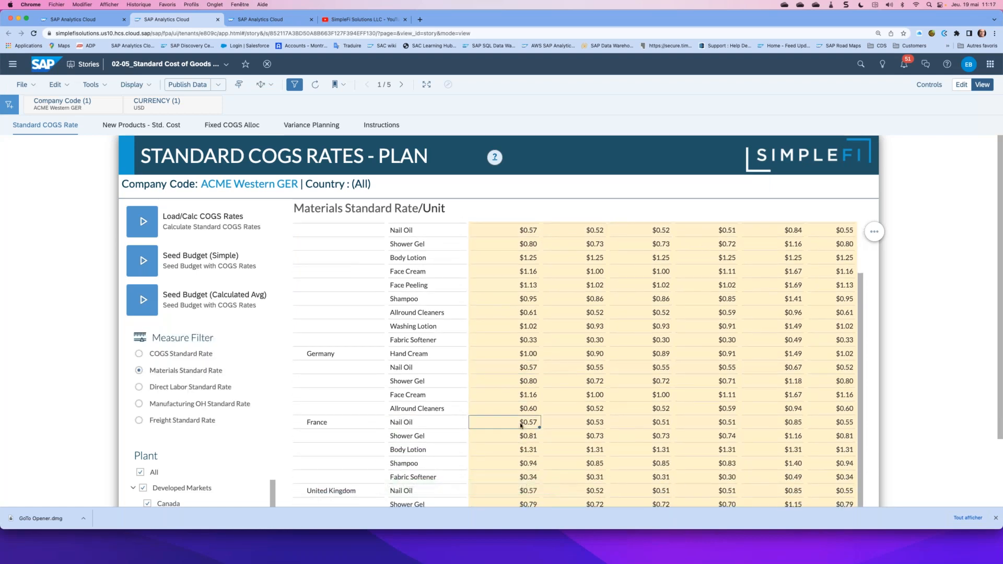
left_click(523, 492)
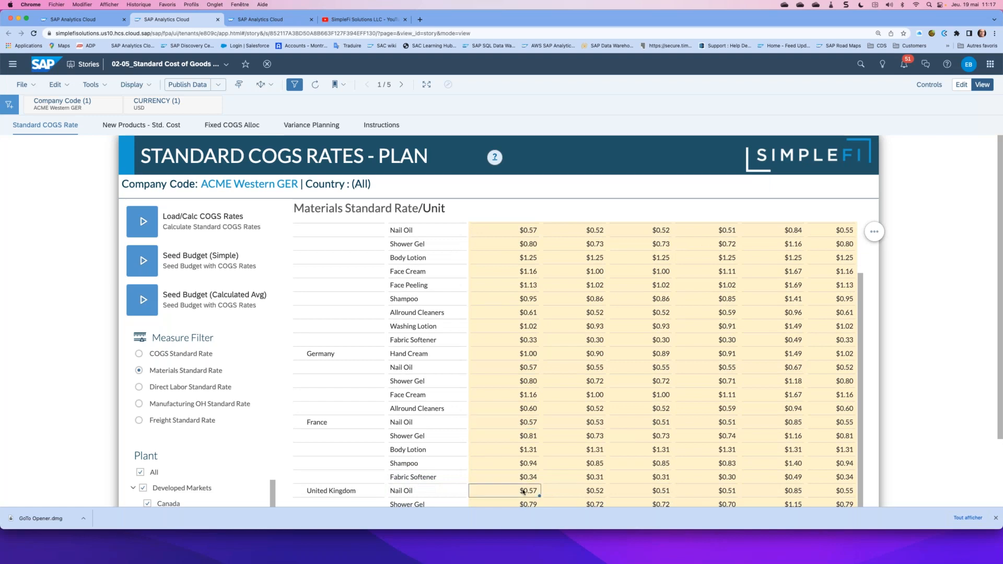
left_click(532, 421)
scroll(533, 421, "up", 3)
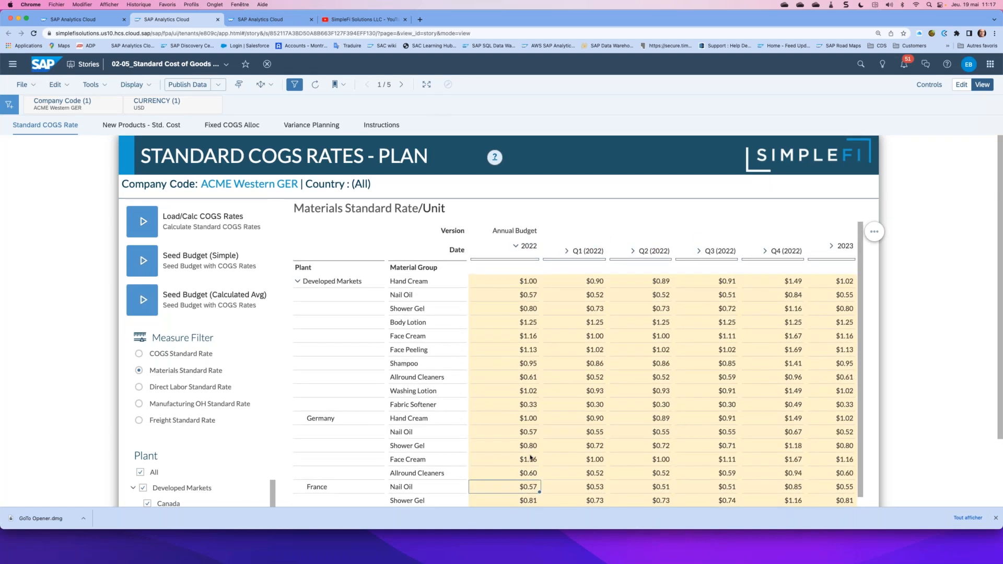
left_click(521, 294)
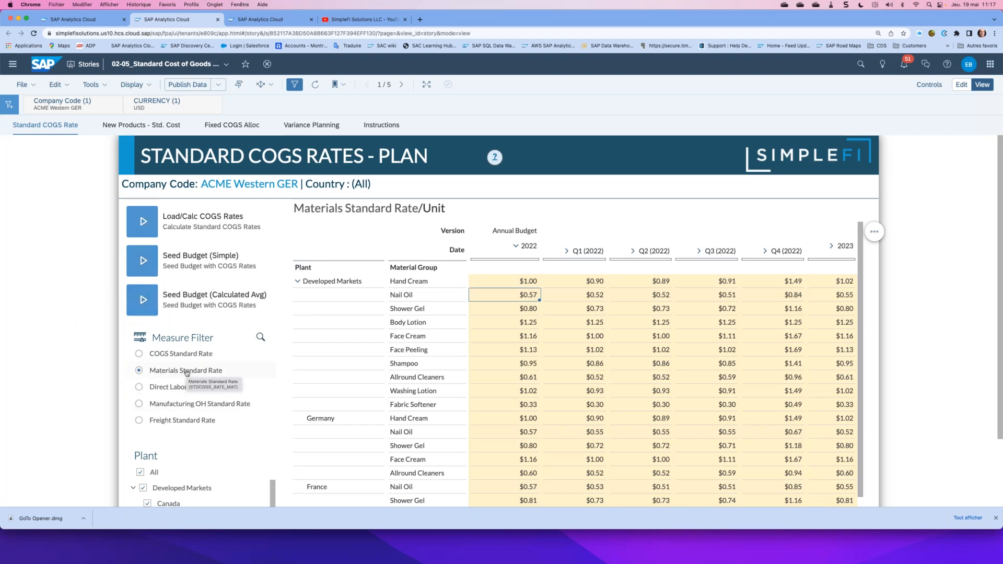
- Switch the measure to COGS Standard Rate and then Direct Labor Standard Rate to review the rates by plant and material group
left_click(138, 354)
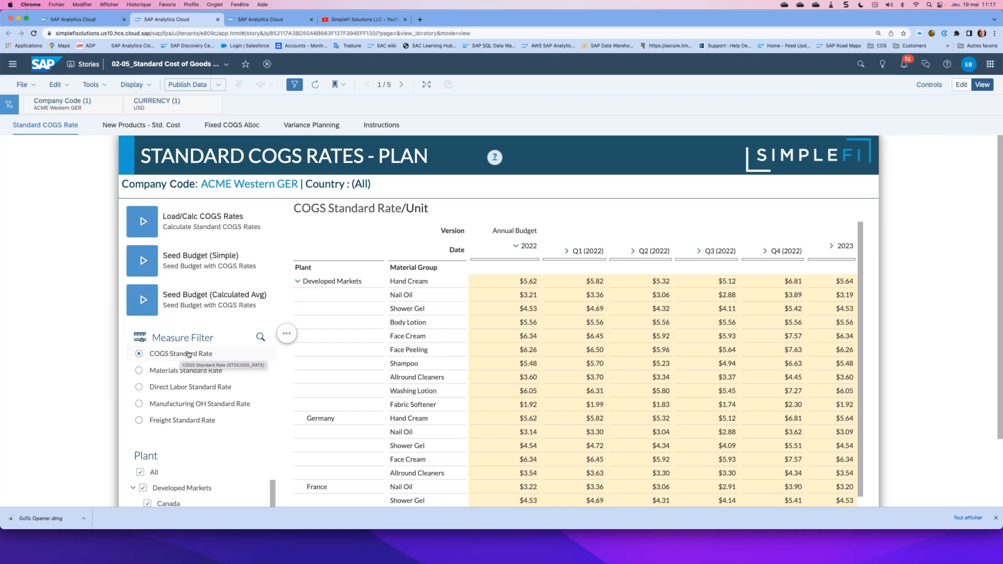
left_click(173, 373)
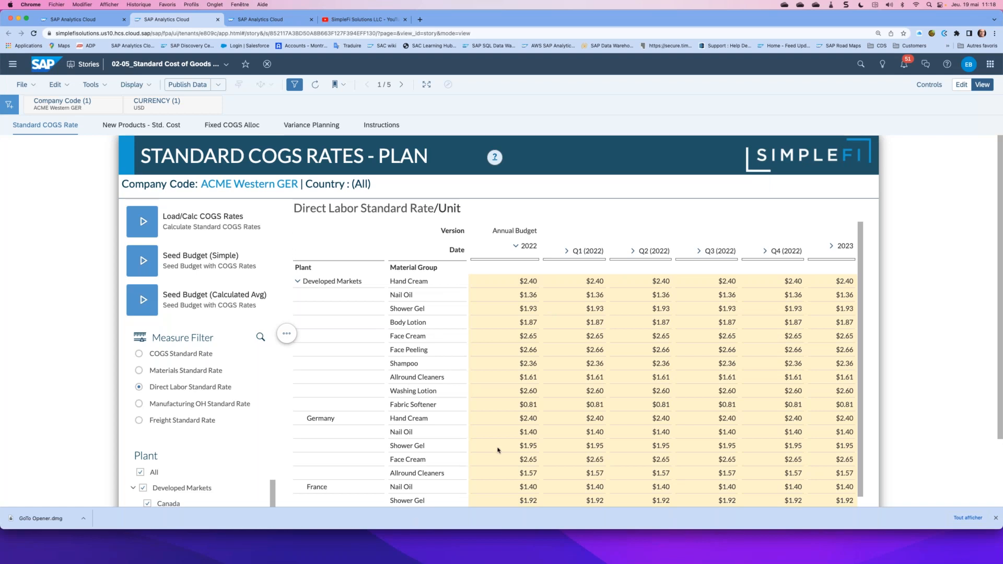
left_click(512, 404)
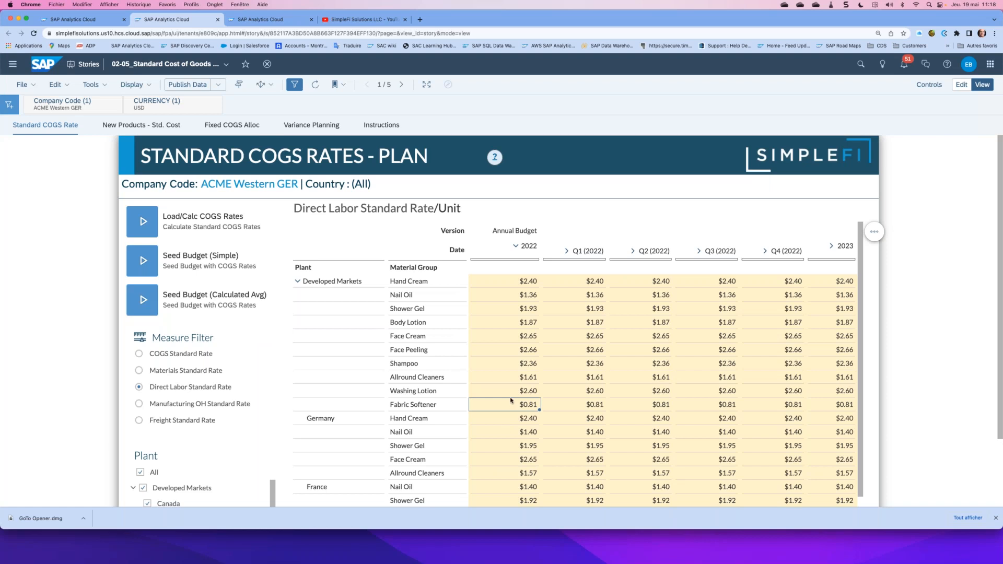
- Open the New Products standard cost page and filter the materials to ACME1 instead of NEW PRODUCT 1
left_click(143, 125)
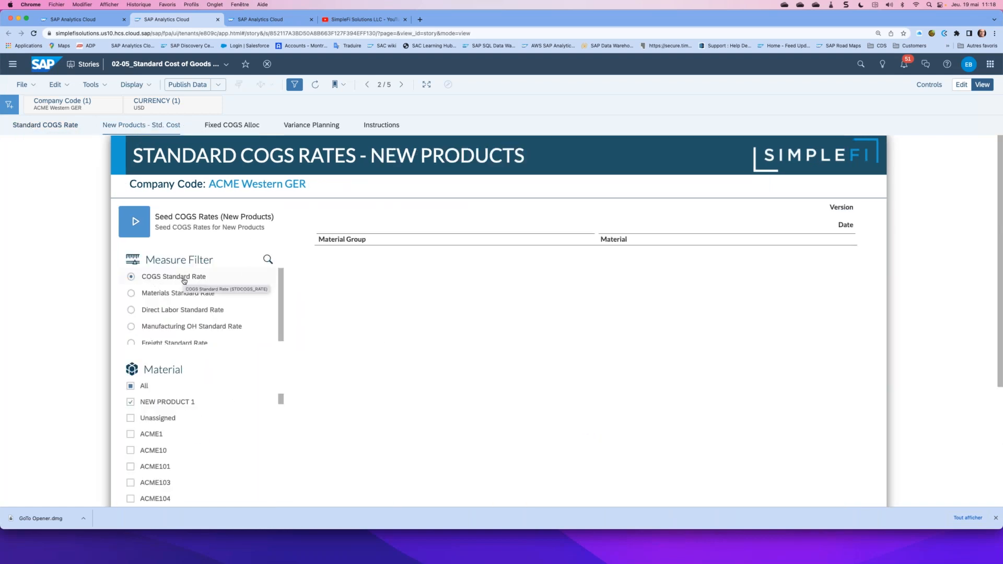
left_click(131, 434)
left_click(131, 404)
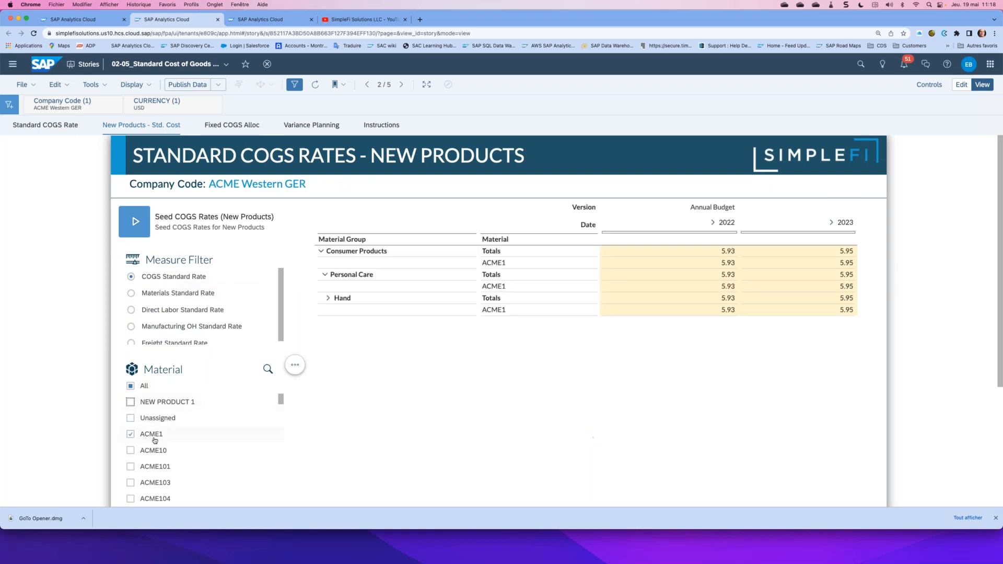
- Add a new material member named New Hand Cream 1 below ACME1 in the Hand material group
right_click(492, 311)
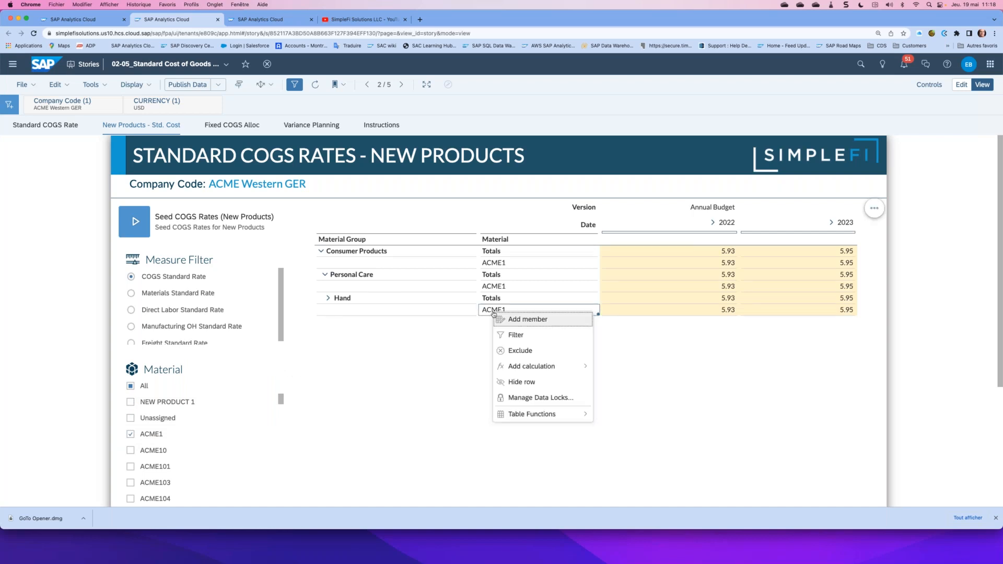
left_click(512, 324)
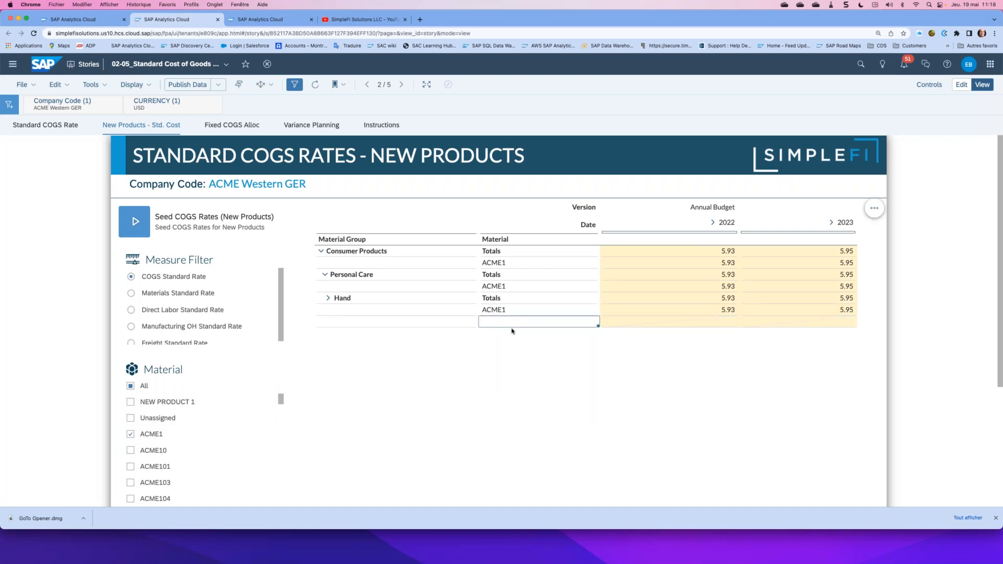
type("New Hand Cream 1")
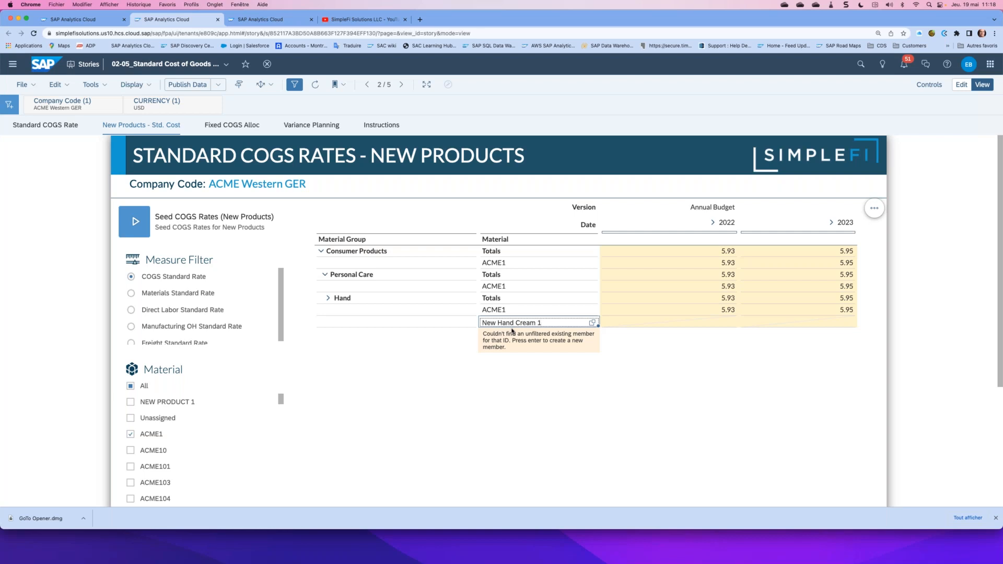
key("Return")
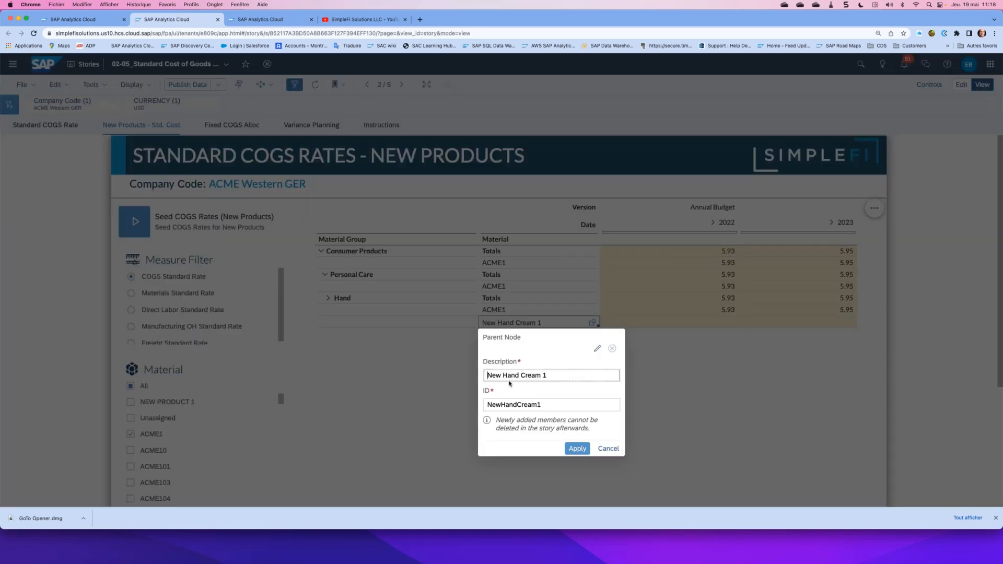
left_click(577, 449)
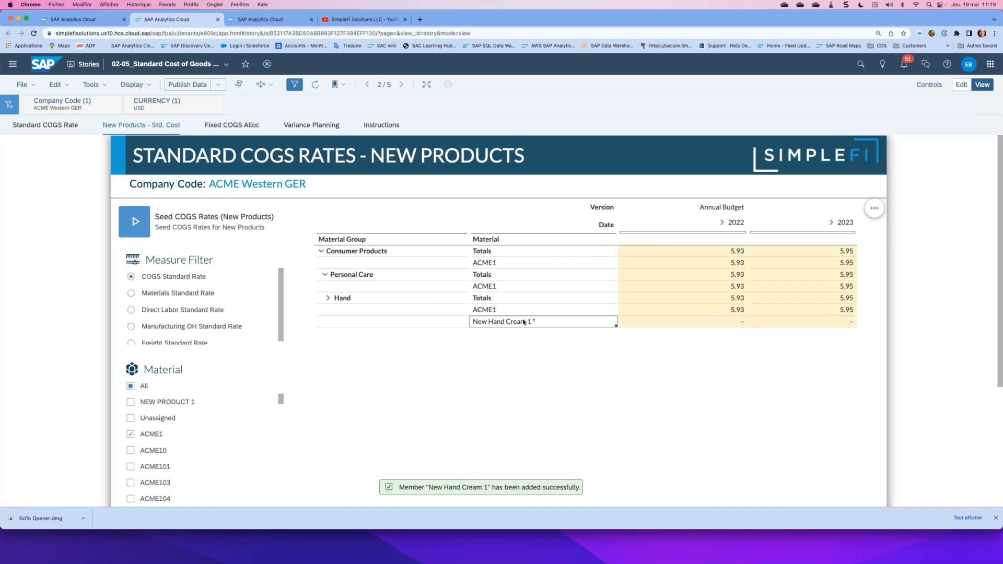
- Try to set the 2022 Annual Budget COGS standard rate for New Hand Cream 1 to 6
left_click(722, 321)
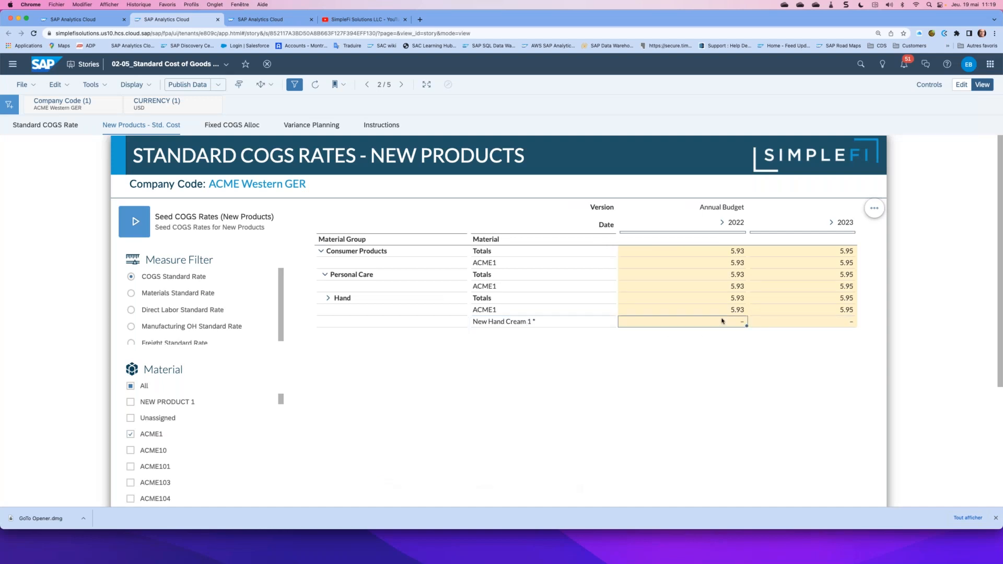
type("6")
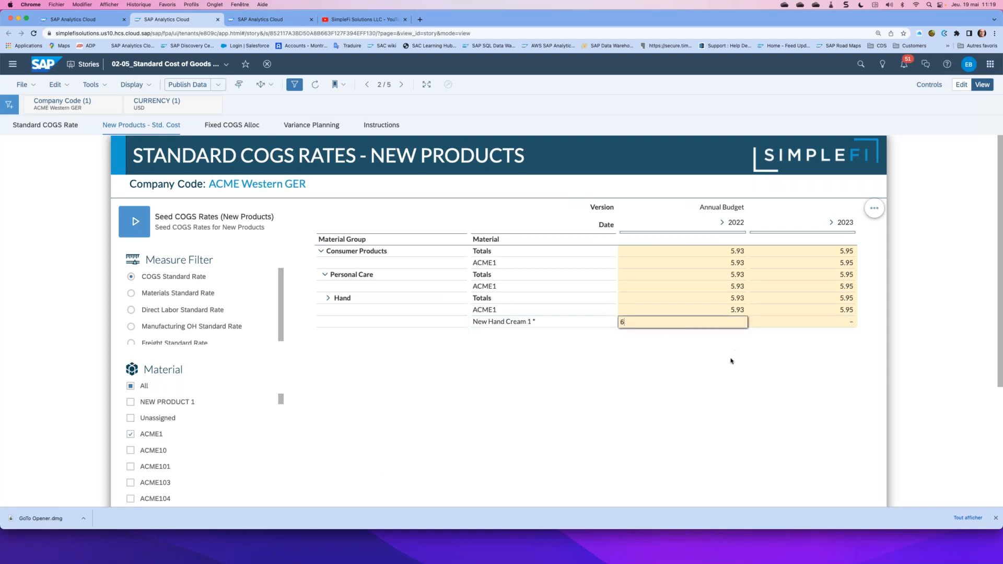
key("Return")
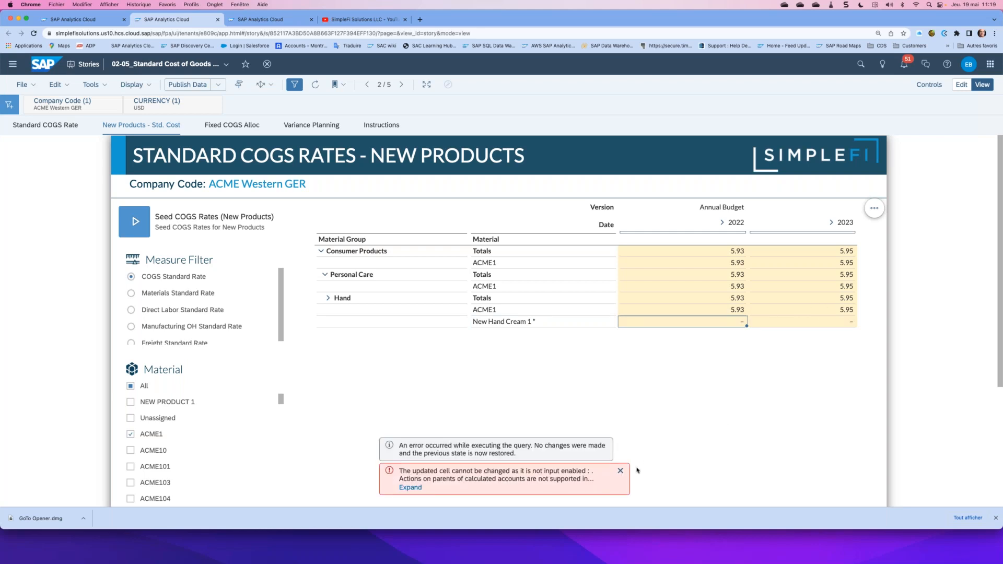
left_click(626, 469)
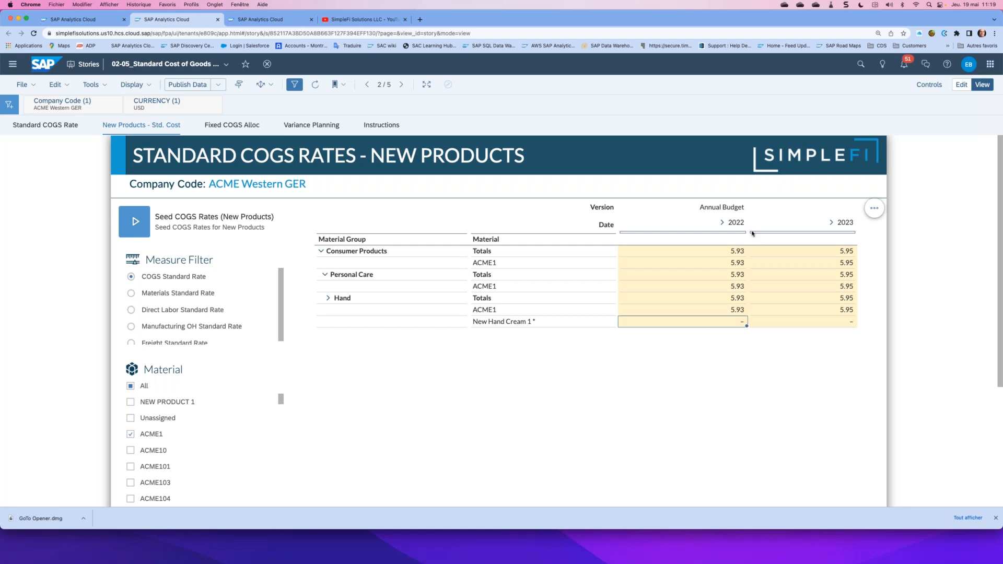
- Expand 2022 into quarters and Q1 (2022) into months in the new products rate table
left_click(721, 223)
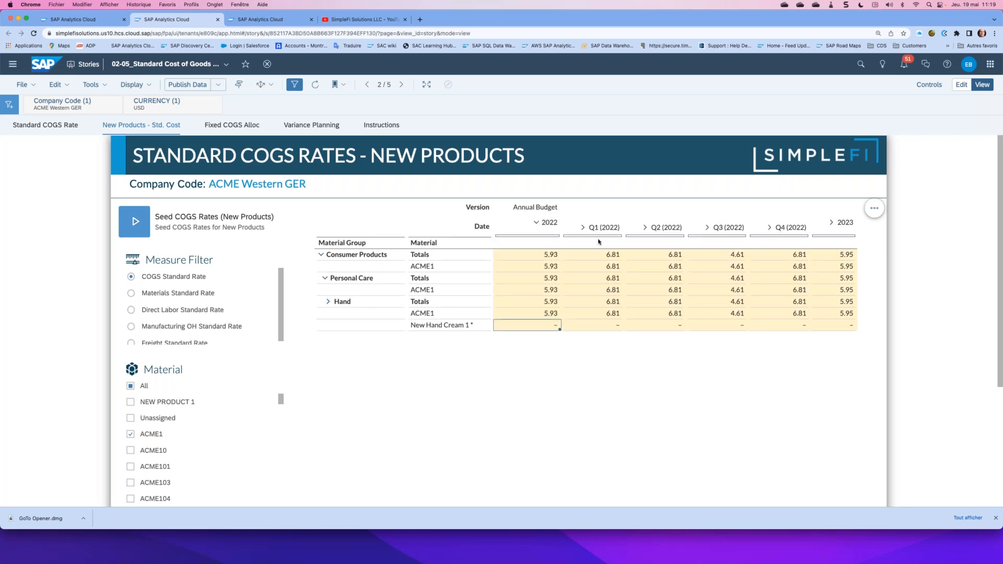
left_click(583, 227)
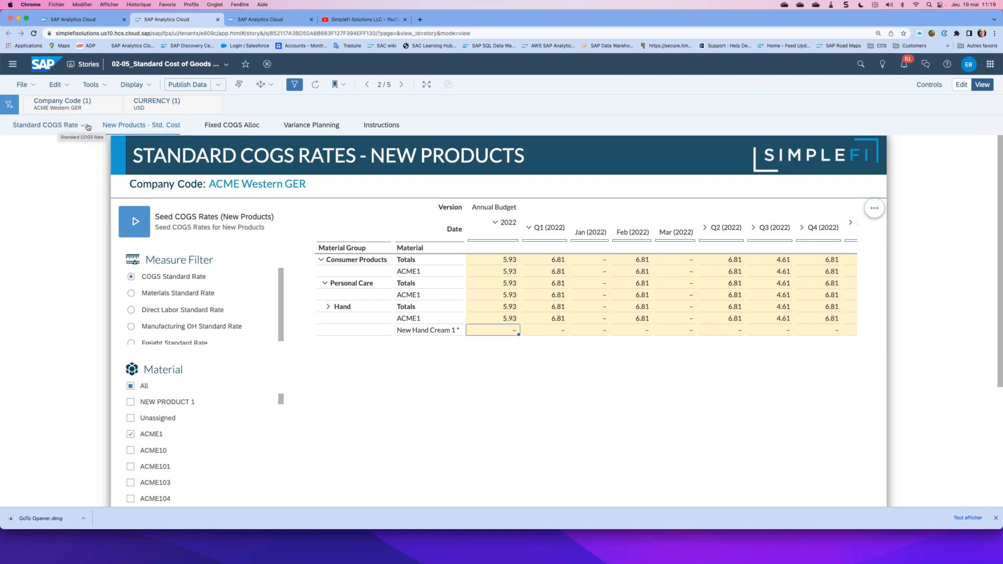
- Open the Fixed COGS Alloc page and set the 2022 Fixed COGS Input under Total Fixed Cost to 100000
left_click(218, 125)
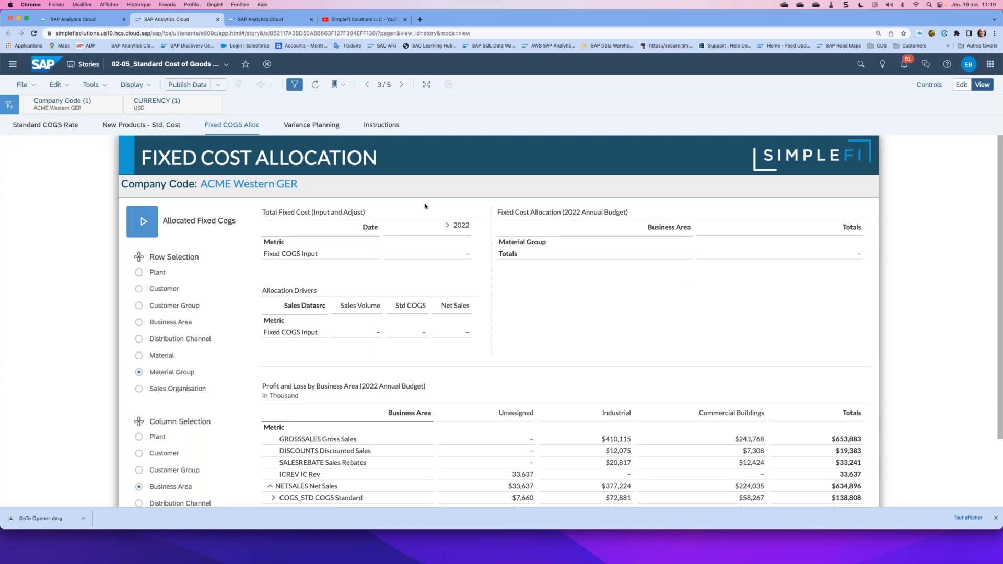
scroll(531, 305, "down", 3)
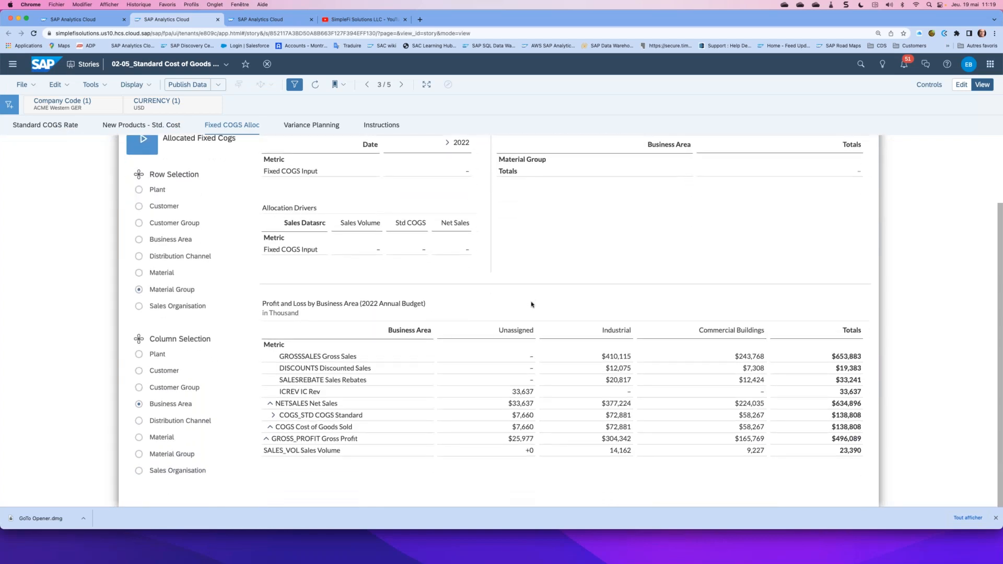
left_click(447, 172)
scroll(479, 219, "up", 1)
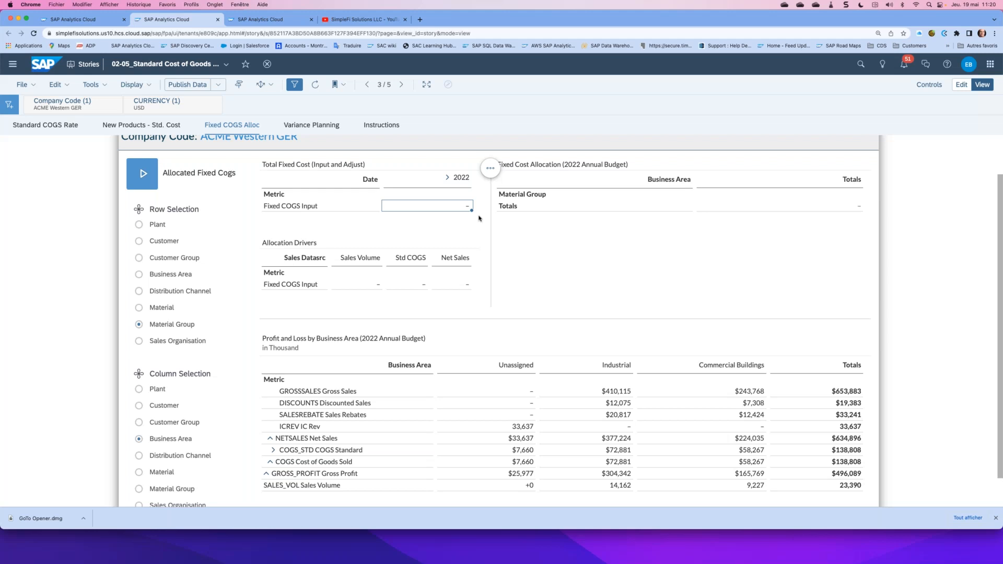
type("100000")
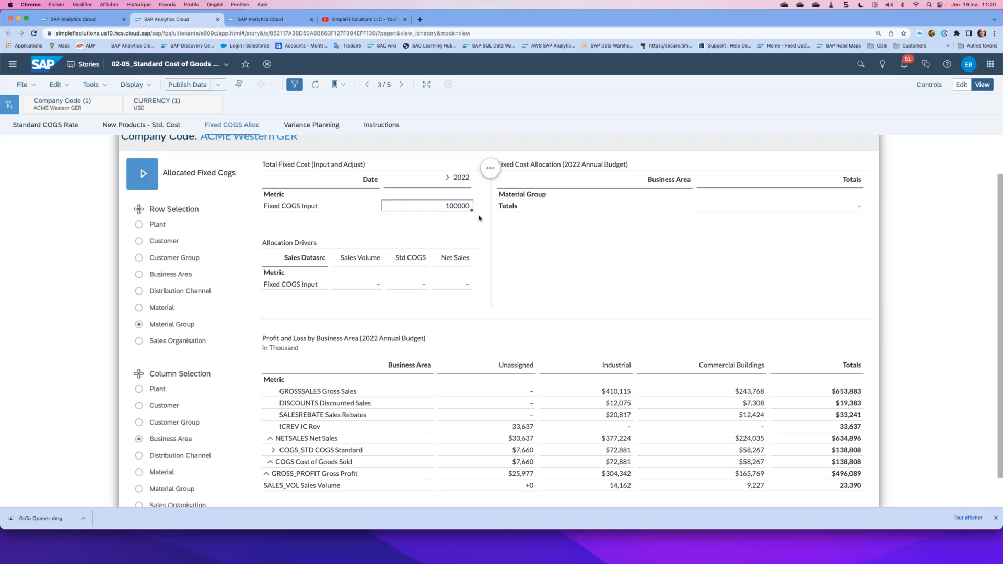
key("Return")
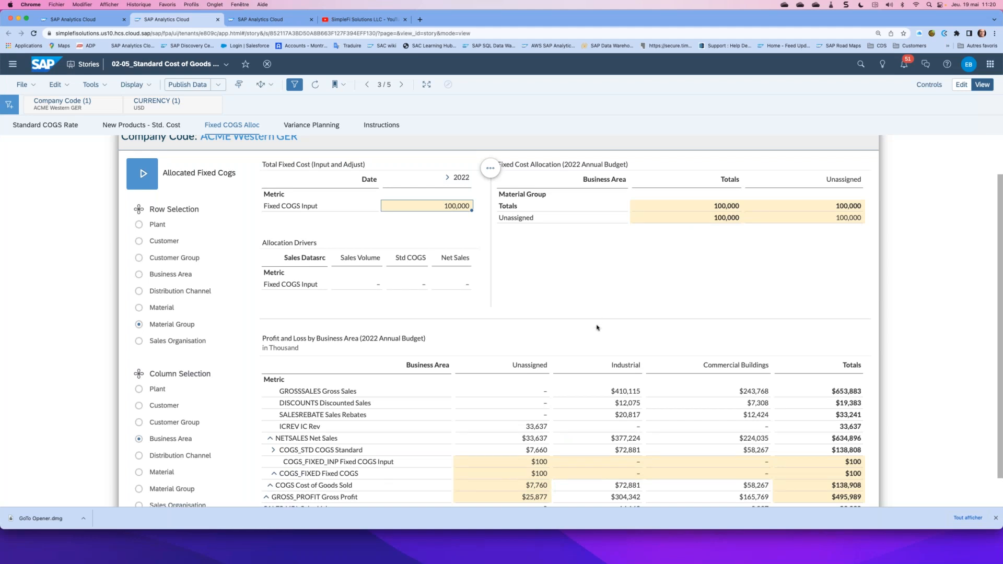
- Check the COGS_FIXED_INP Fixed COGS Input for the Unassigned business area in the Profit and Loss table
scroll(597, 327, "down", 2)
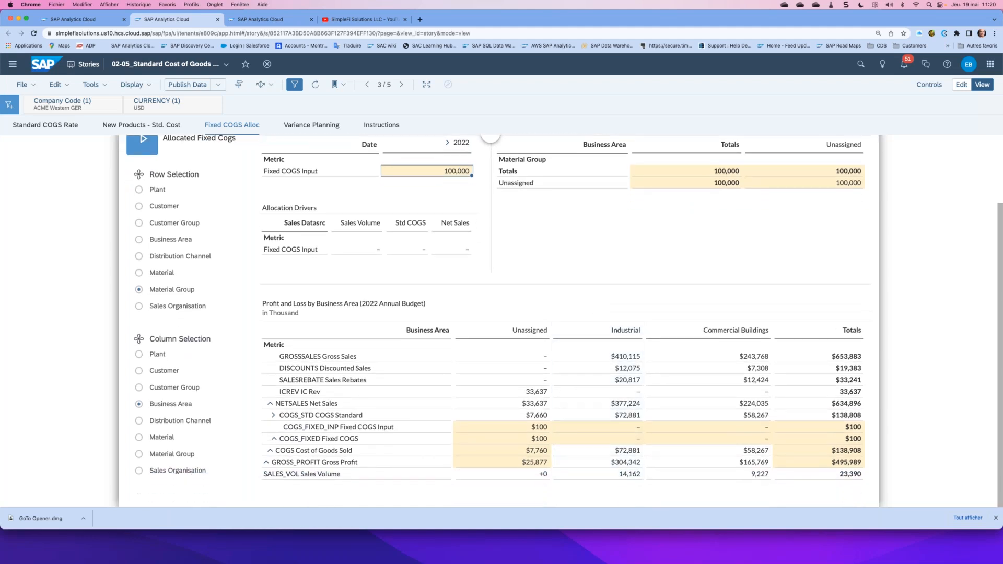
left_click(534, 427)
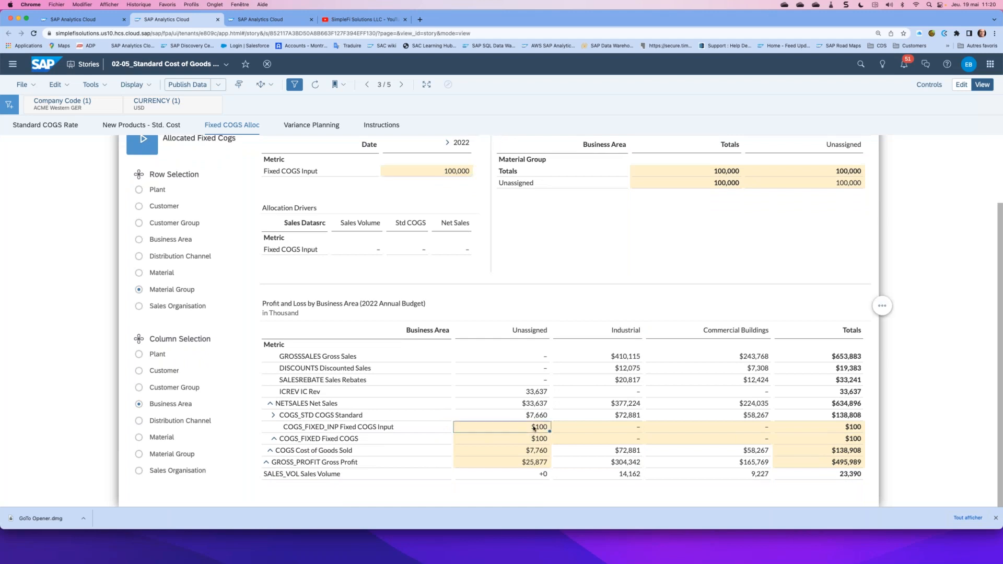
left_click(529, 335)
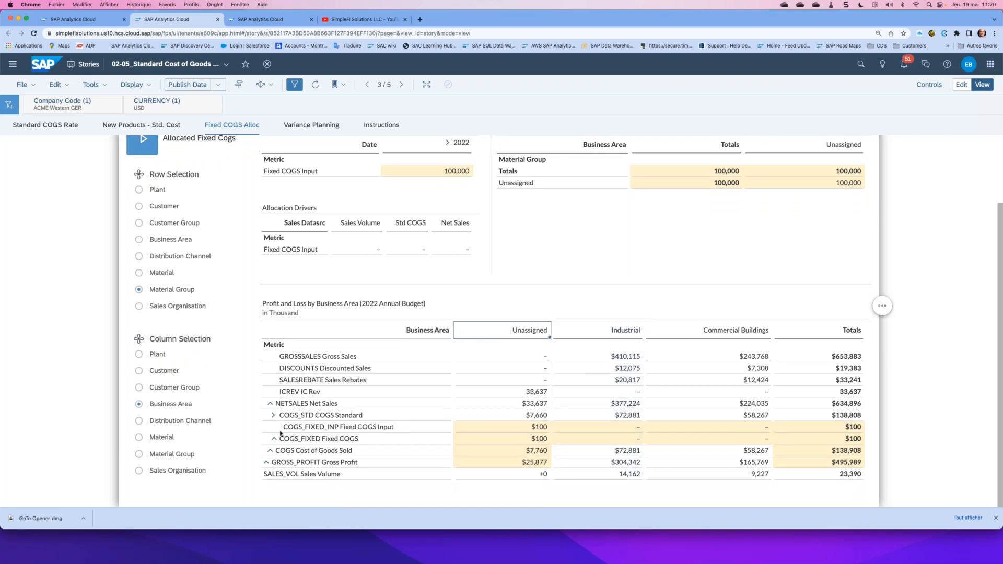
- Show the columns by Distribution Channel and compare Fixed COGS Input with COGS Standard across the channels
left_click(141, 422)
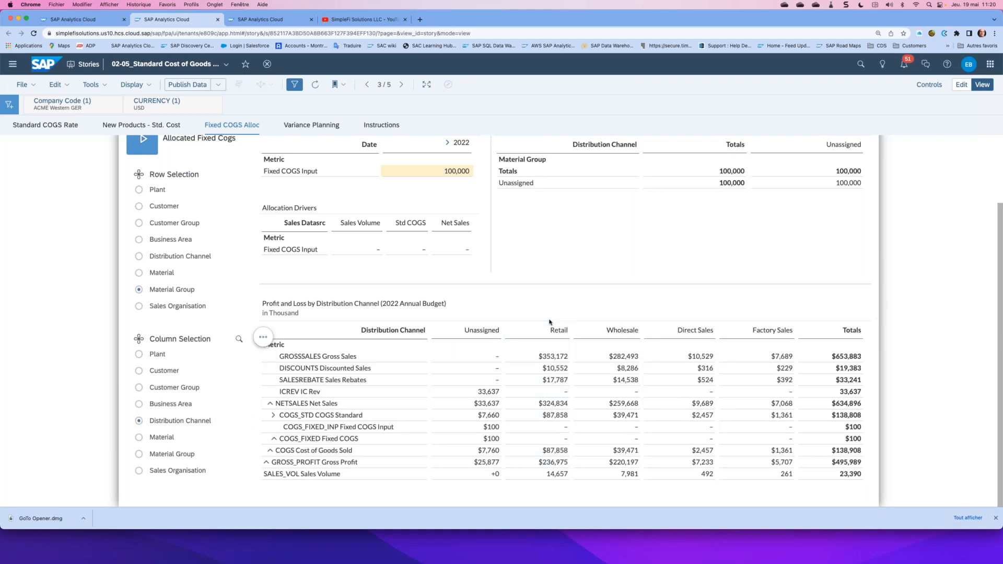
left_click(491, 427)
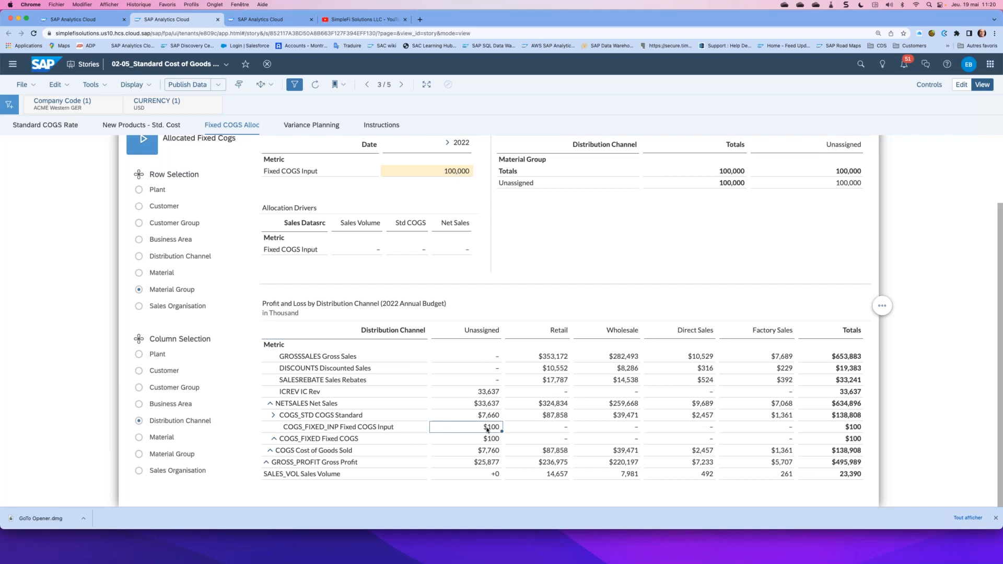
left_click(549, 428)
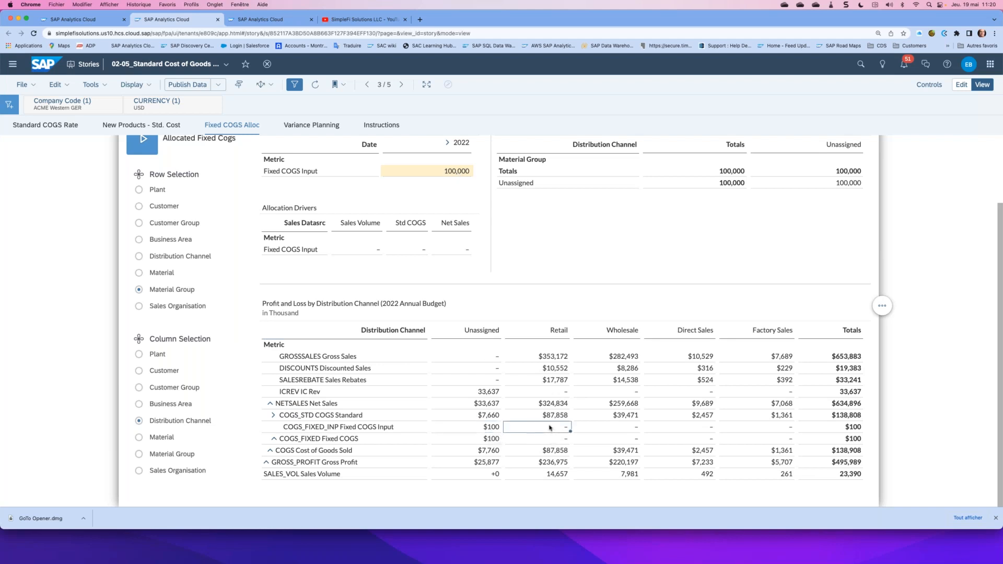
left_click_drag(550, 427, 576, 429)
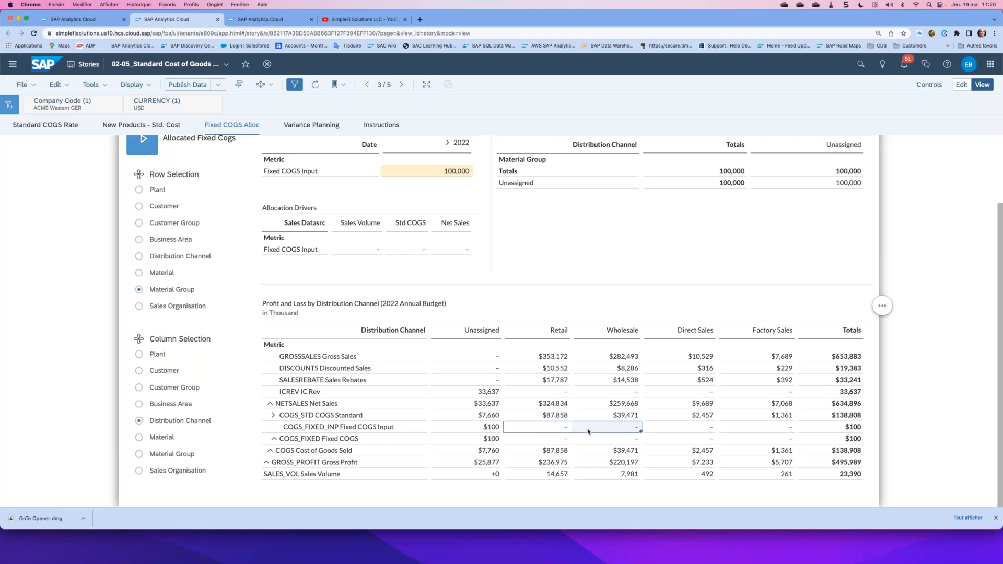
left_click_drag(545, 415, 768, 417)
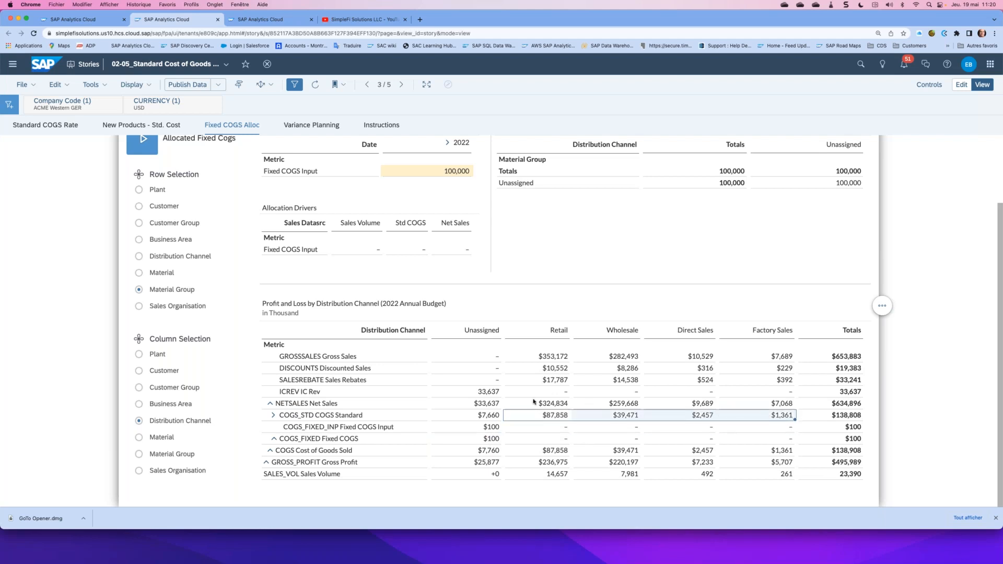
left_click_drag(554, 416, 757, 420)
left_click(352, 428)
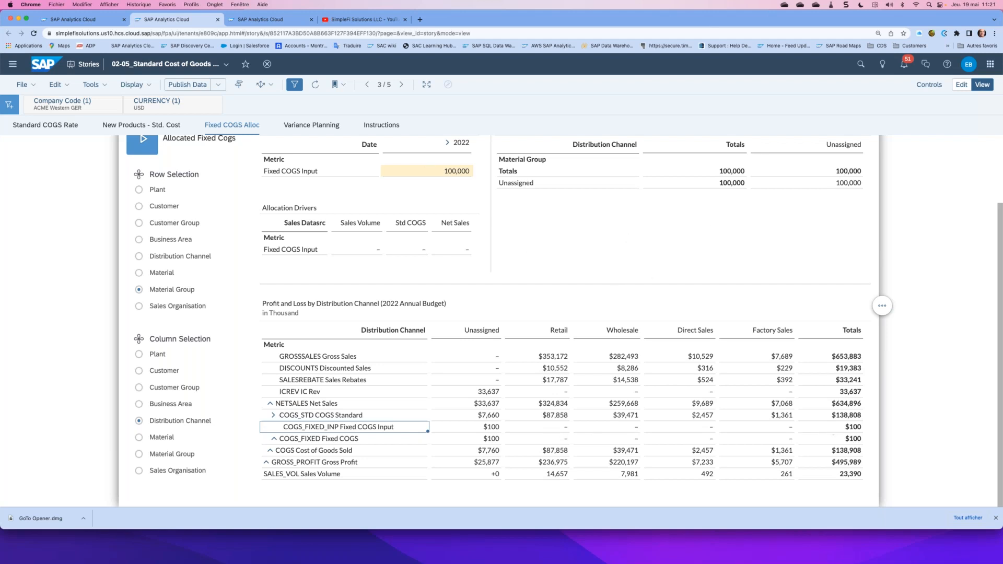
- Run the Allocated Fixed Cogs data action on the Annual Budget version for time period 2022
scroll(73, 279, "up", 2)
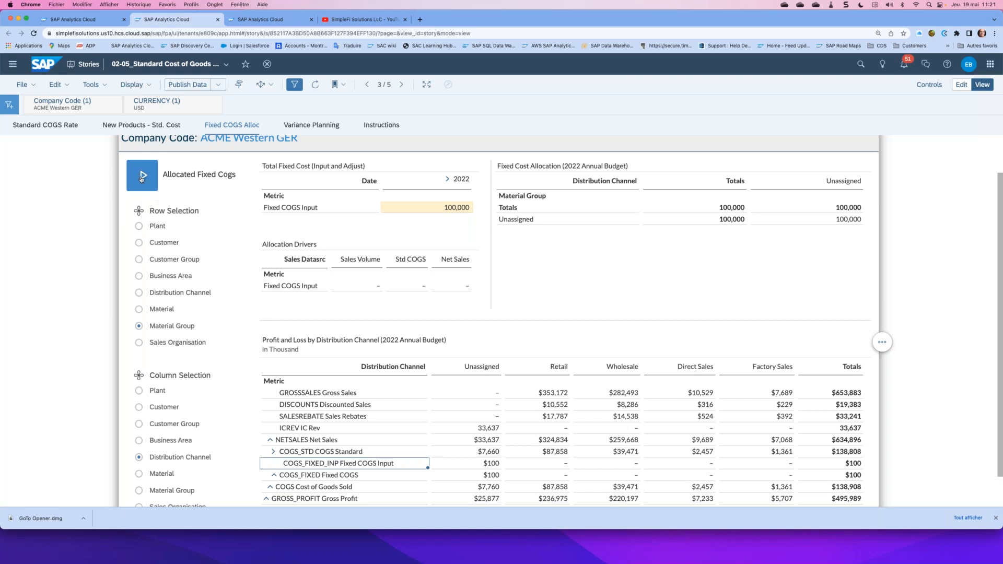
left_click(140, 179)
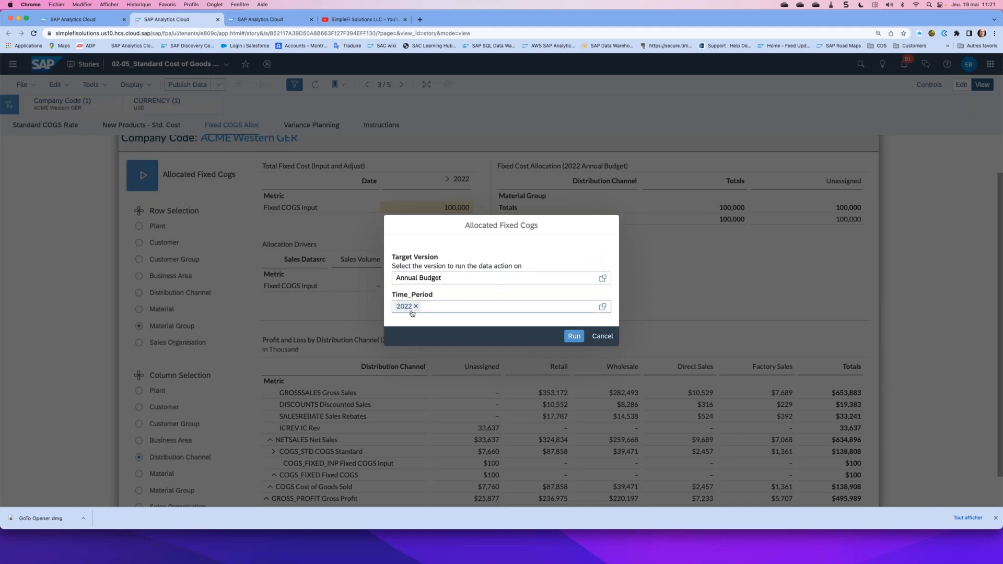
left_click(574, 338)
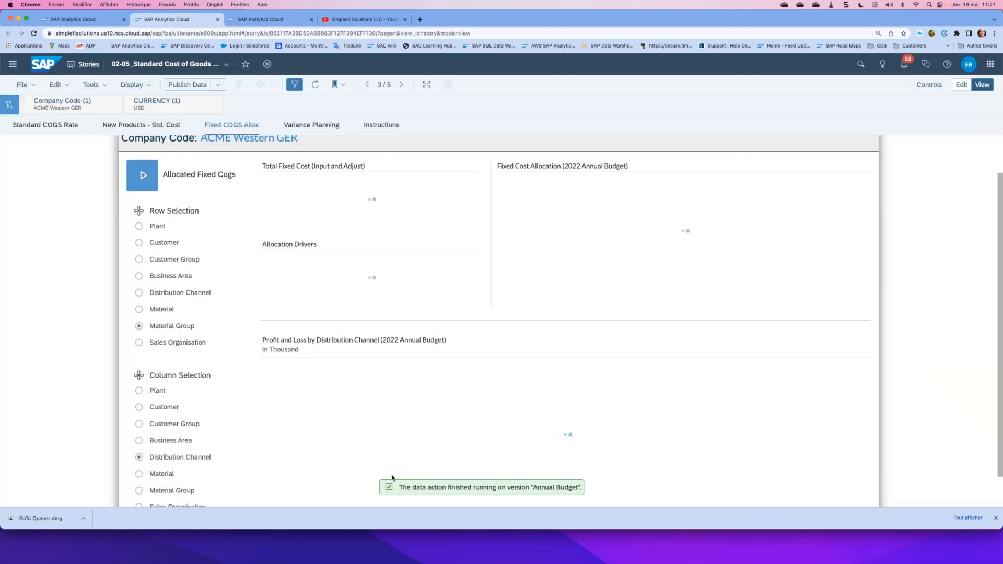
- Examine the Fixed COGS Input, Fixed COGS Allocated and Fixed COGS rows for the Unassigned distribution channel
scroll(460, 468, "down", 1)
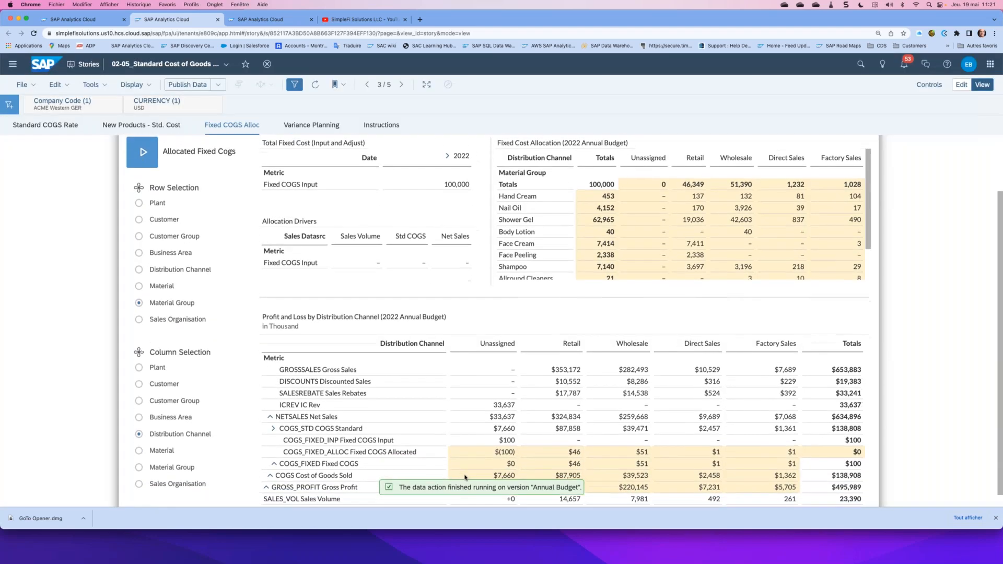
left_click(497, 452)
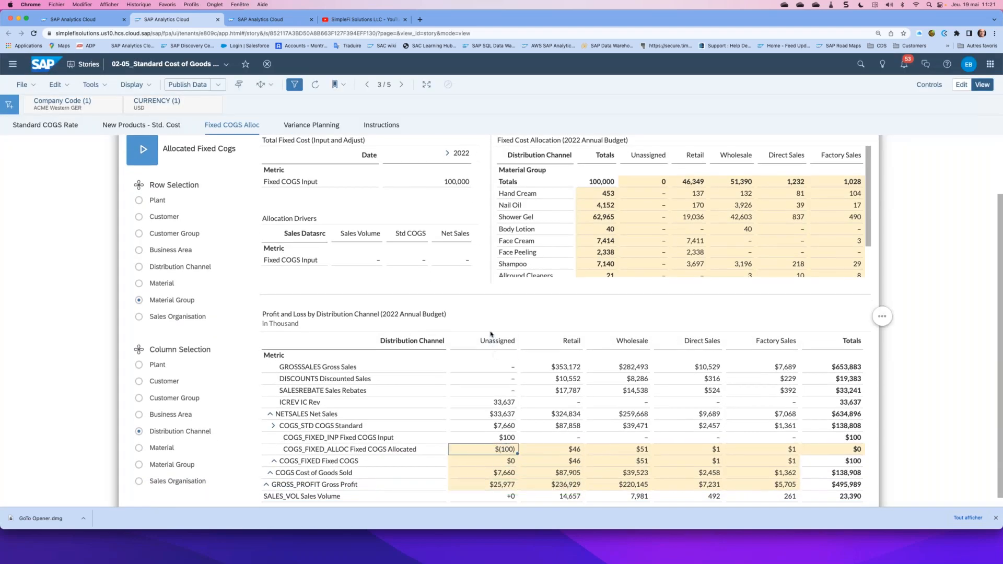
left_click(504, 439)
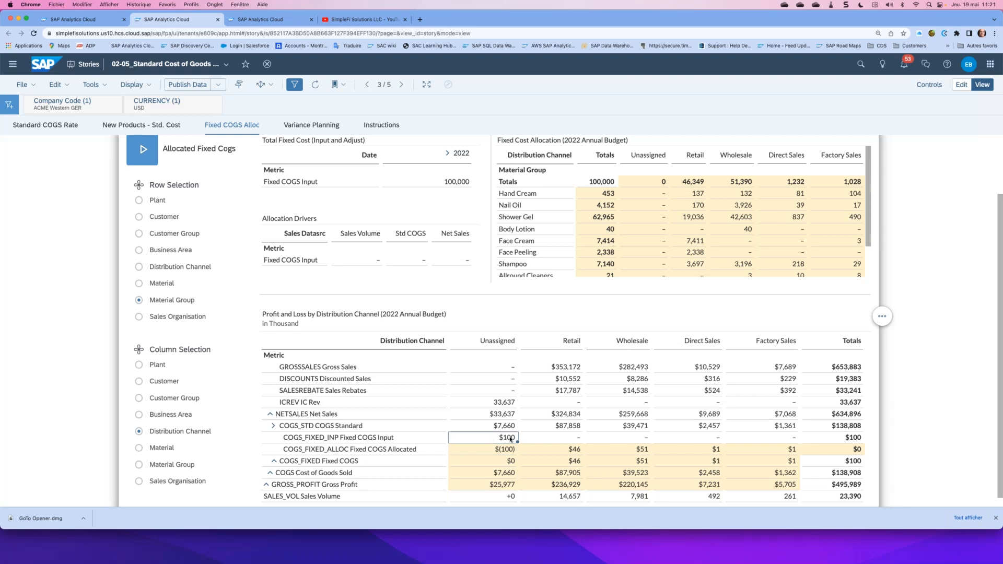
left_click(505, 452)
left_click(506, 461)
- Compare Fixed COGS Allocated across Retail, Wholesale, Direct Sales and Factory Sales with the Unassigned and Totals amounts
left_click_drag(562, 451, 783, 451)
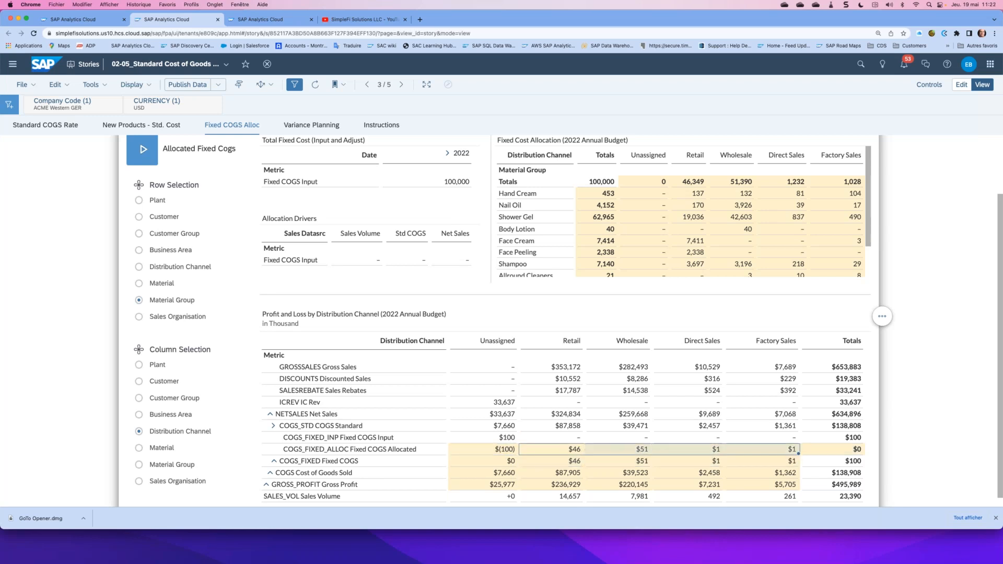
left_click(855, 451)
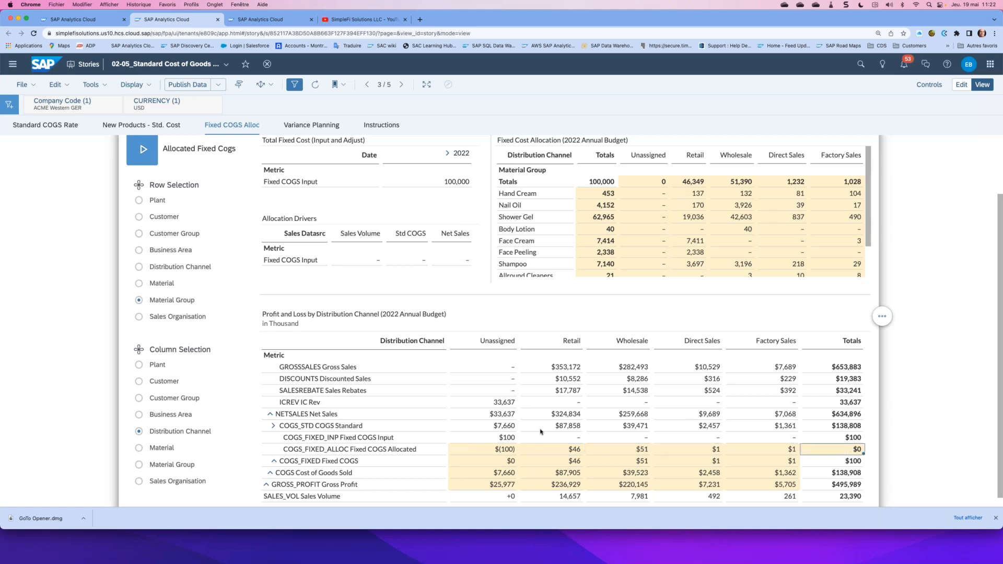
left_click(485, 450)
left_click(573, 451)
left_click_drag(562, 451, 804, 452)
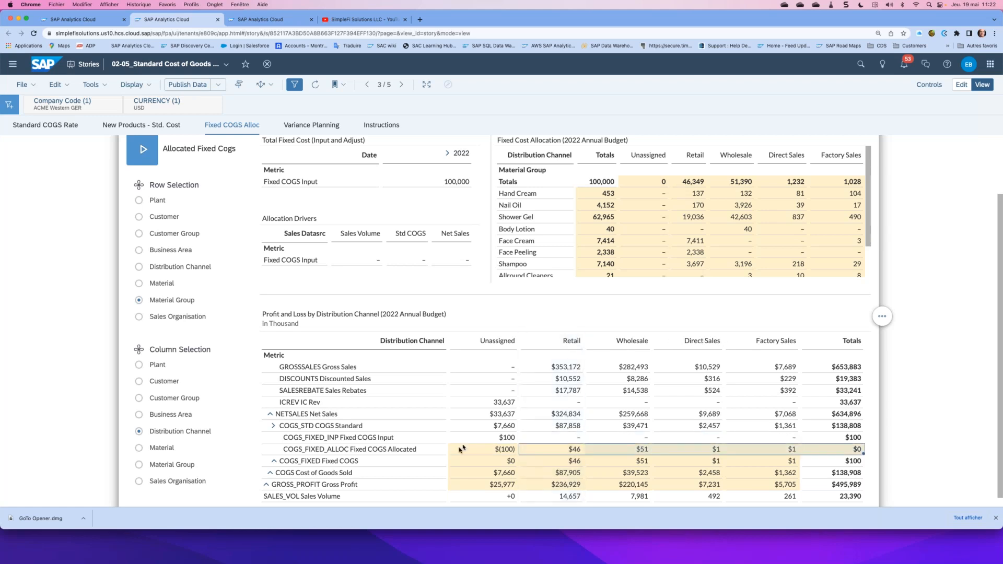
left_click_drag(498, 439, 498, 449)
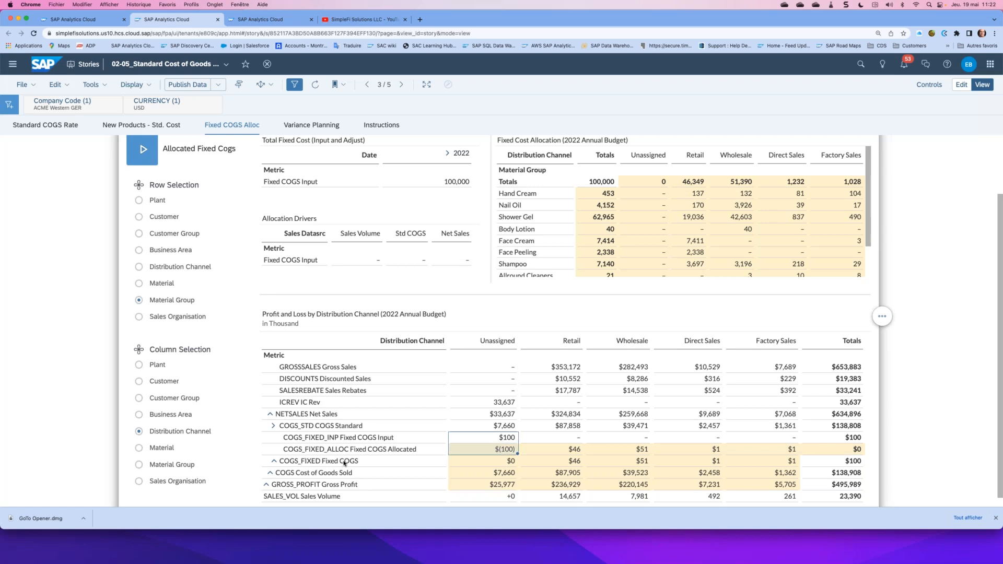
left_click(313, 474)
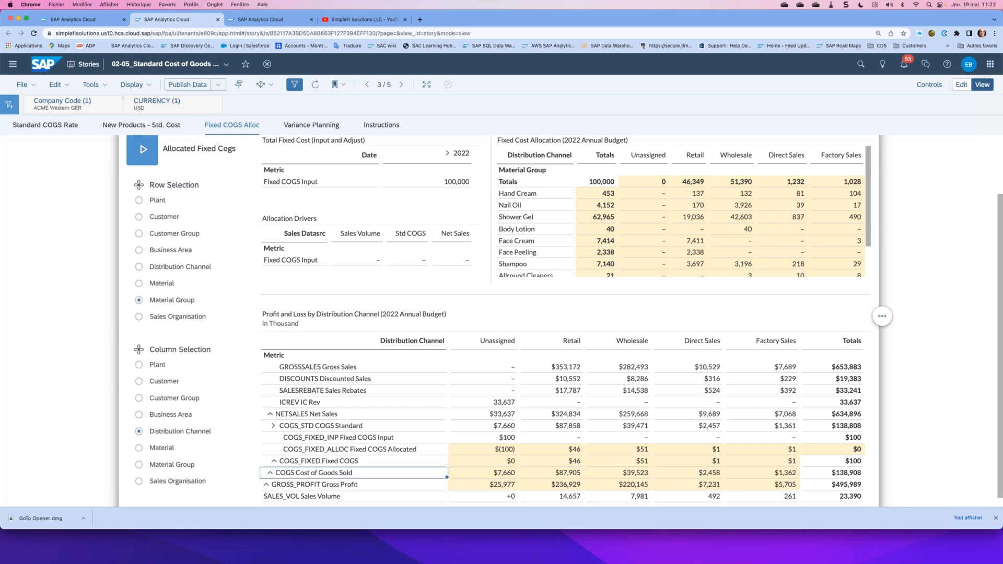
left_click(570, 449)
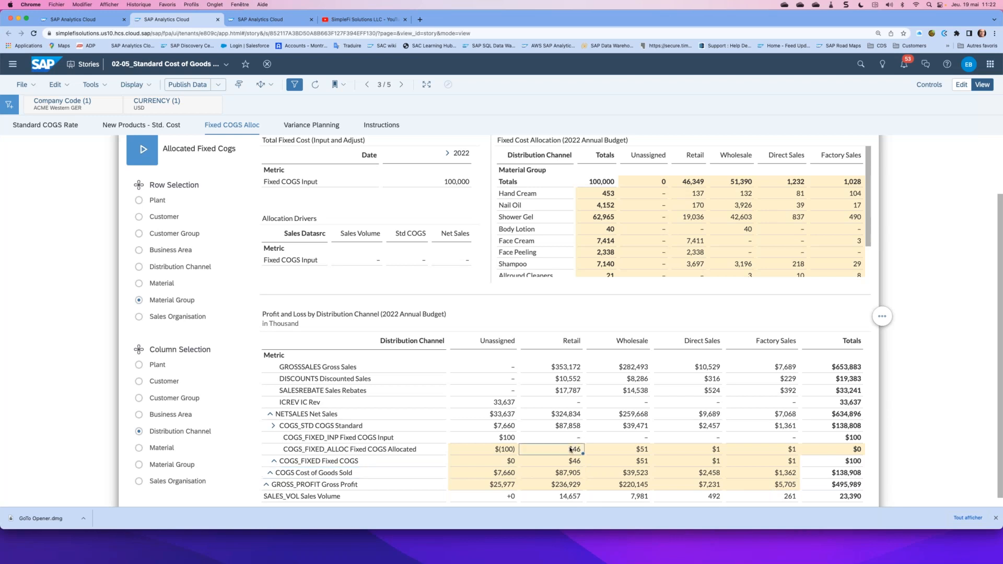
left_click_drag(569, 449, 746, 453)
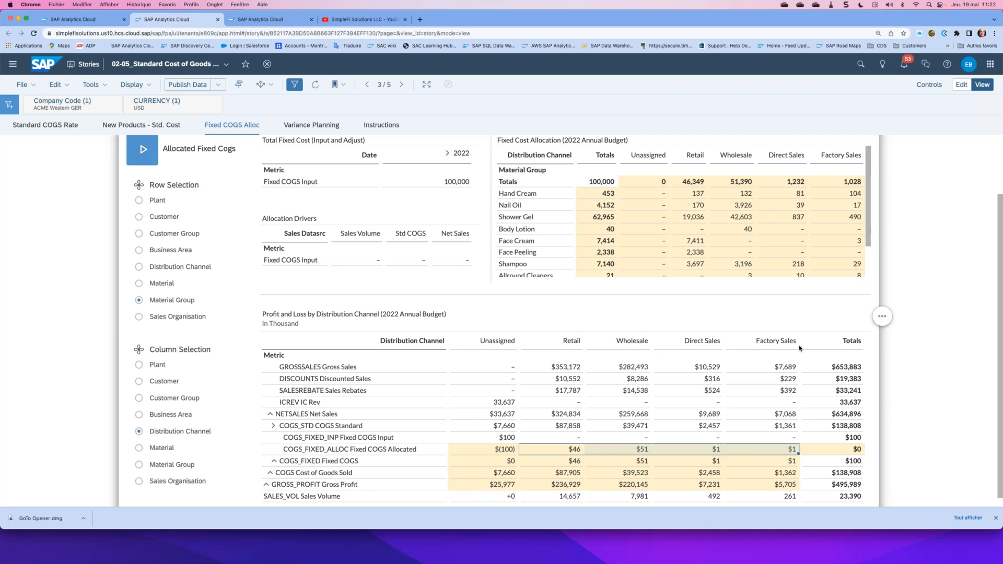
- Show the columns by Business Area and examine Fixed COGS Allocated for Industrial and Commercial Buildings
left_click(139, 415)
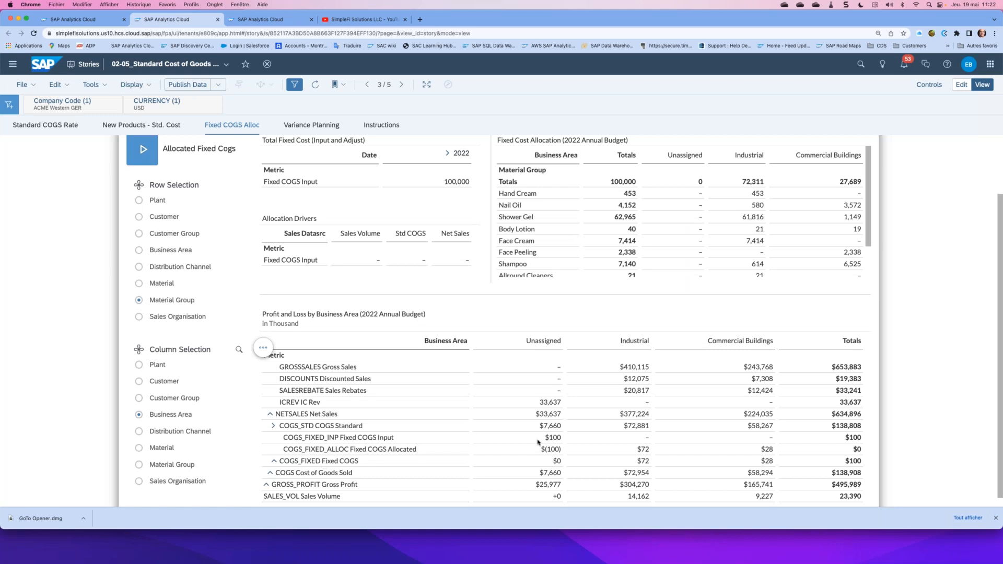
left_click(651, 453)
left_click_drag(650, 452, 768, 453)
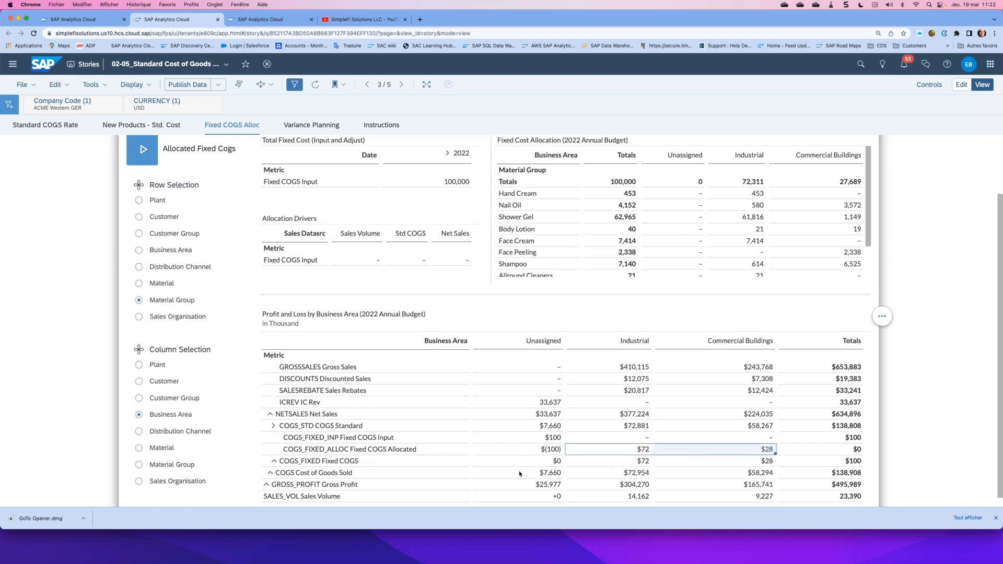
- Show the columns by Customer Group, expand Total Customer Group to examine Fixed COGS Allocated per group, and collapse it again
left_click(139, 399)
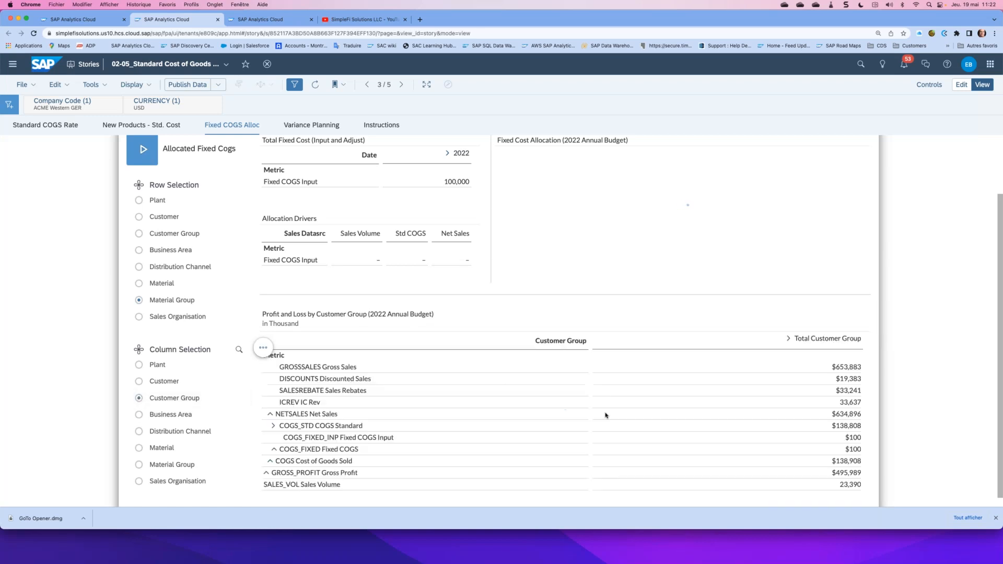
left_click(788, 340)
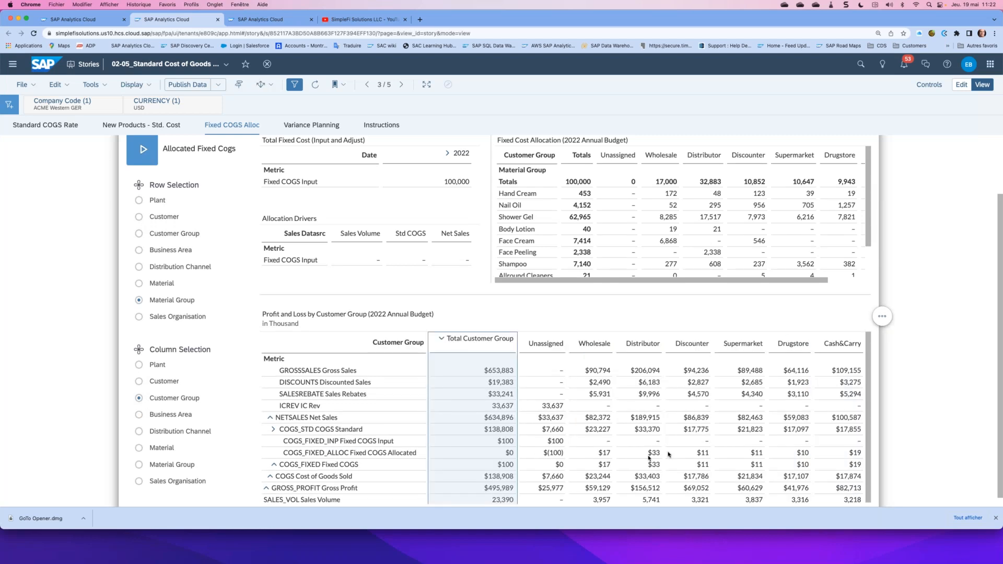
left_click_drag(605, 453, 803, 455)
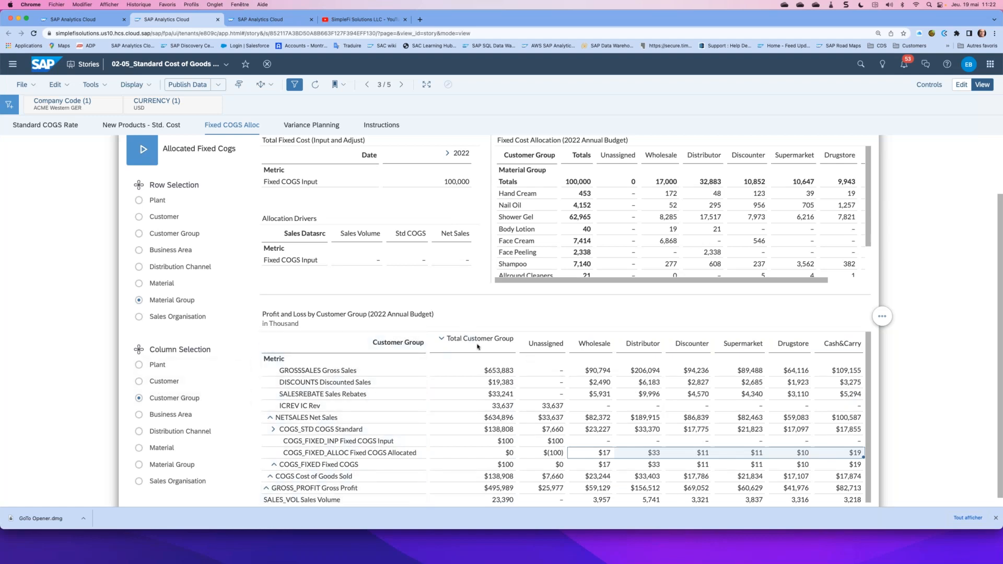
left_click(441, 340)
left_click(448, 183)
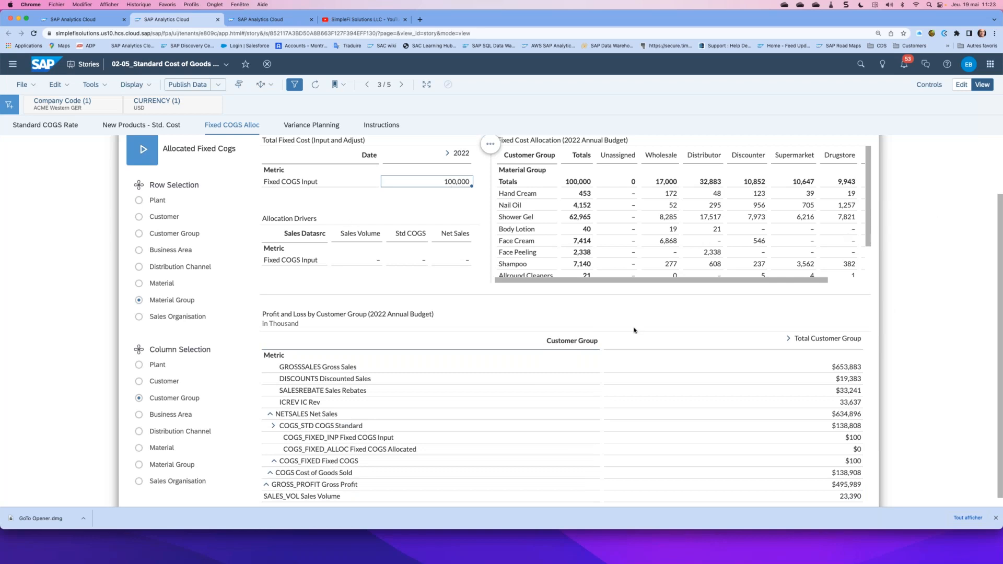
scroll(635, 330, "up", 1)
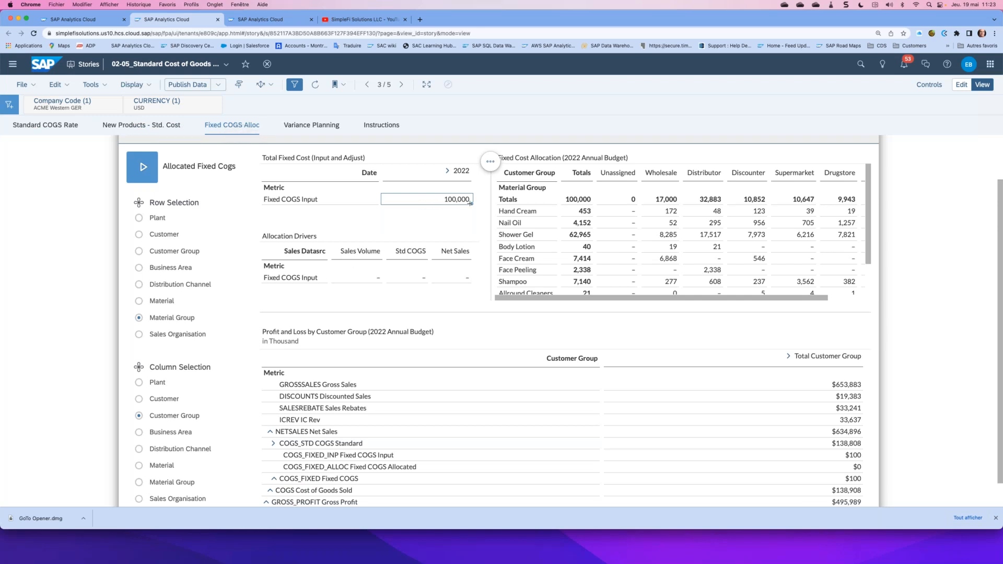
- Open the Variance Planning page and review the 2022 Annual Budget Net Sales, COGS Standard components and Sales Volume
left_click(300, 130)
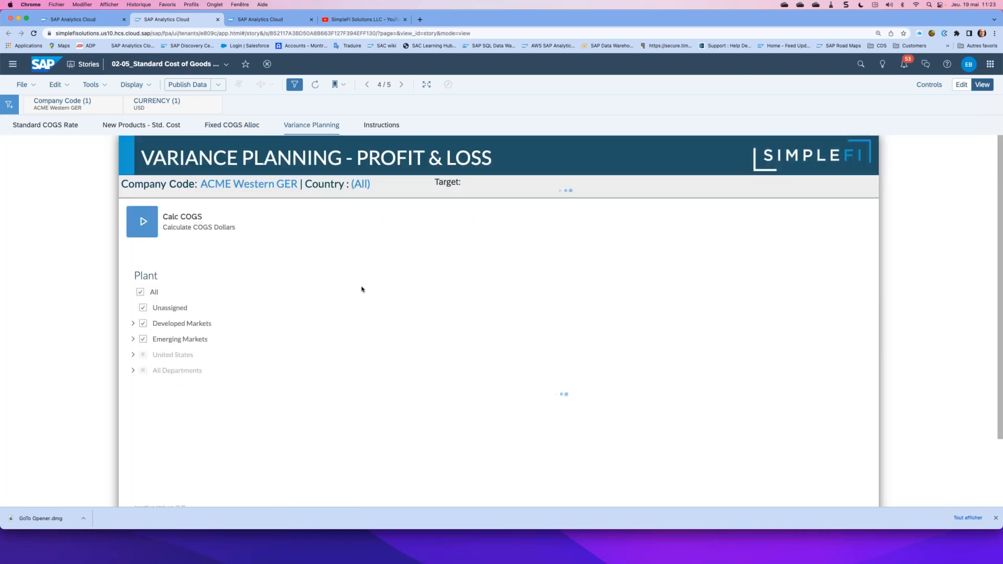
scroll(499, 387, "down", 1)
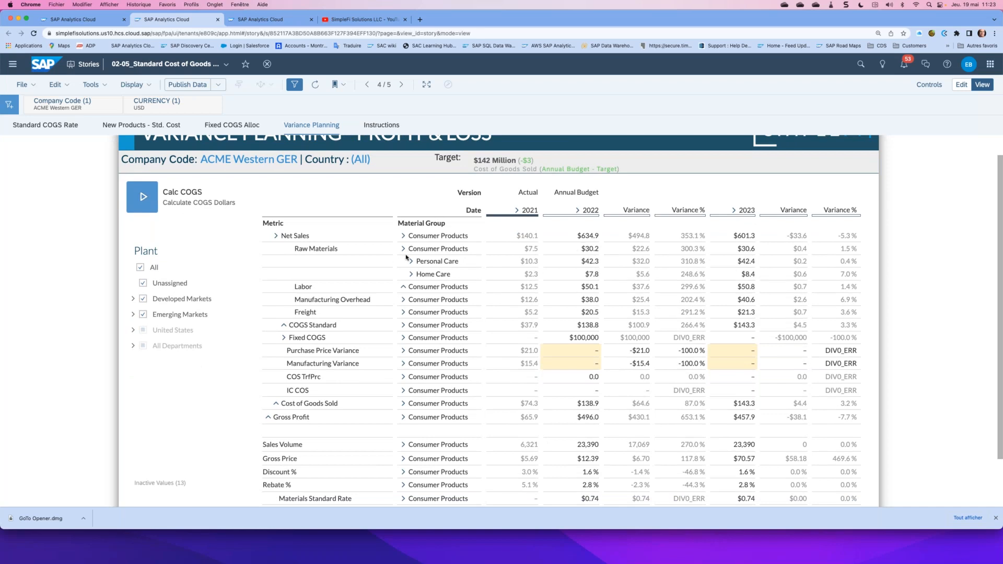
left_click(580, 237)
left_click(590, 191)
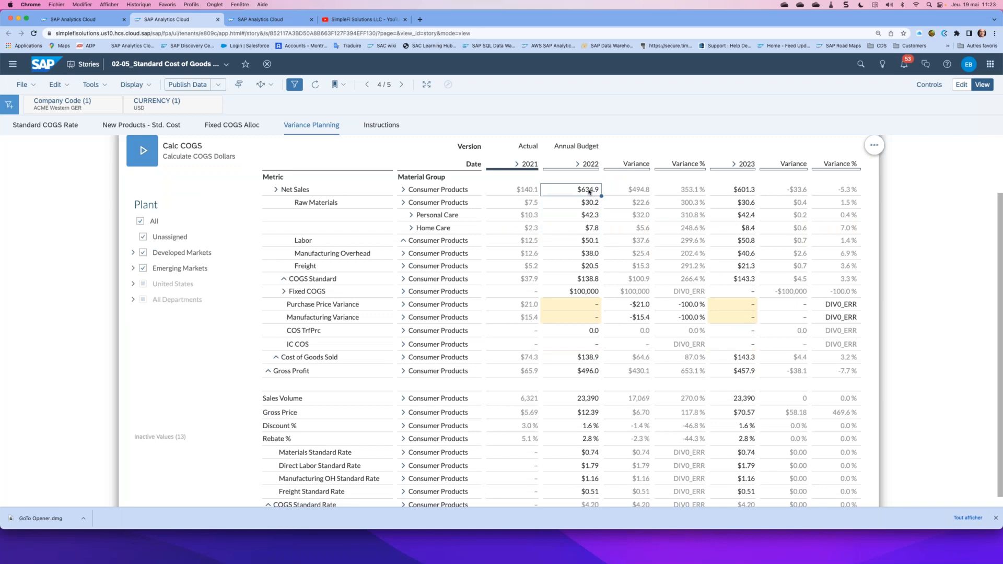
left_click_drag(582, 281, 588, 197)
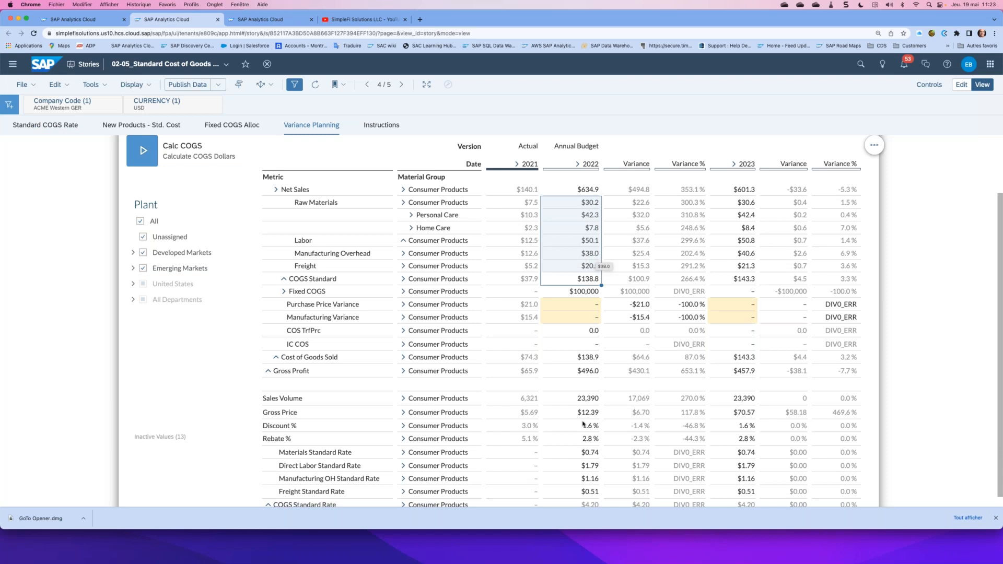
left_click(583, 398)
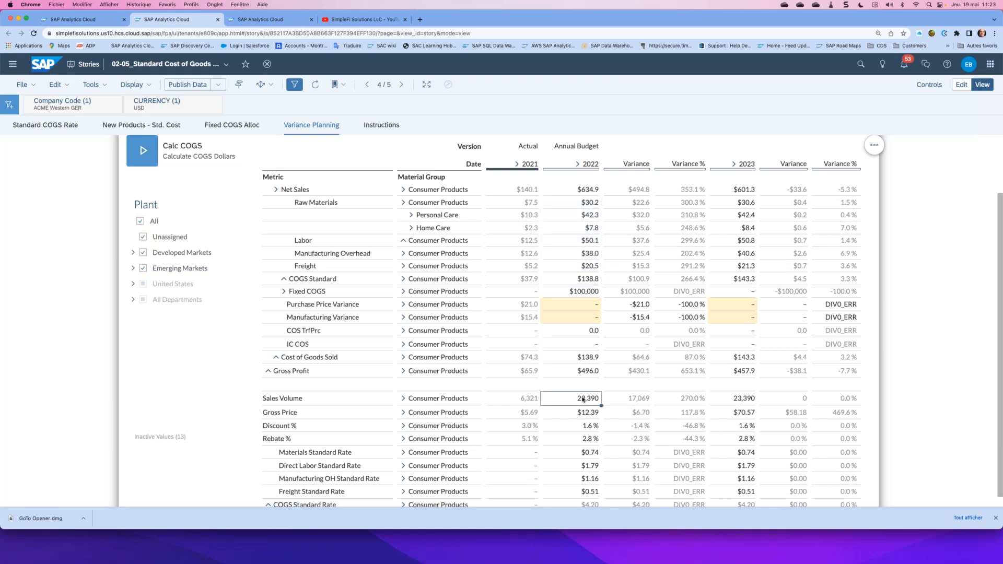
- Check the 2022 Annual Budget Fixed COGS and COGS Standard, and select the 2022 Purchase Price Variance cell for Consumer Products
left_click(588, 293)
left_click(585, 280)
left_click(580, 308)
scroll(579, 308, "down", 1)
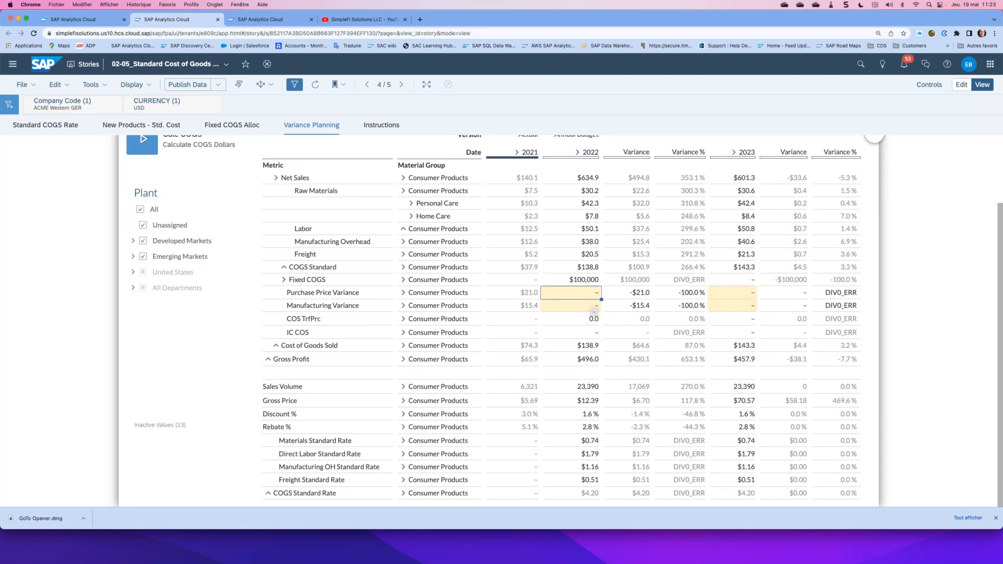
- Review the 2022 Purchase Price Variance and Manufacturing Variance cells, and highlight the 2022 Materials through Freight standard rates for Consumer Products
left_click(590, 307)
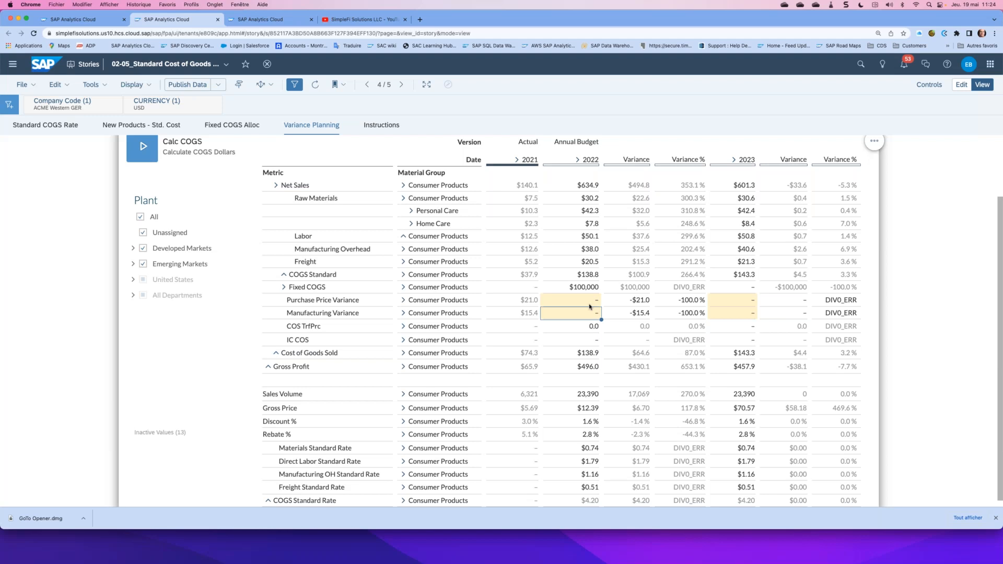
left_click(584, 302)
left_click(584, 316)
scroll(602, 372, "down", 1)
left_click_drag(588, 439, 586, 476)
scroll(586, 475, "up", 1)
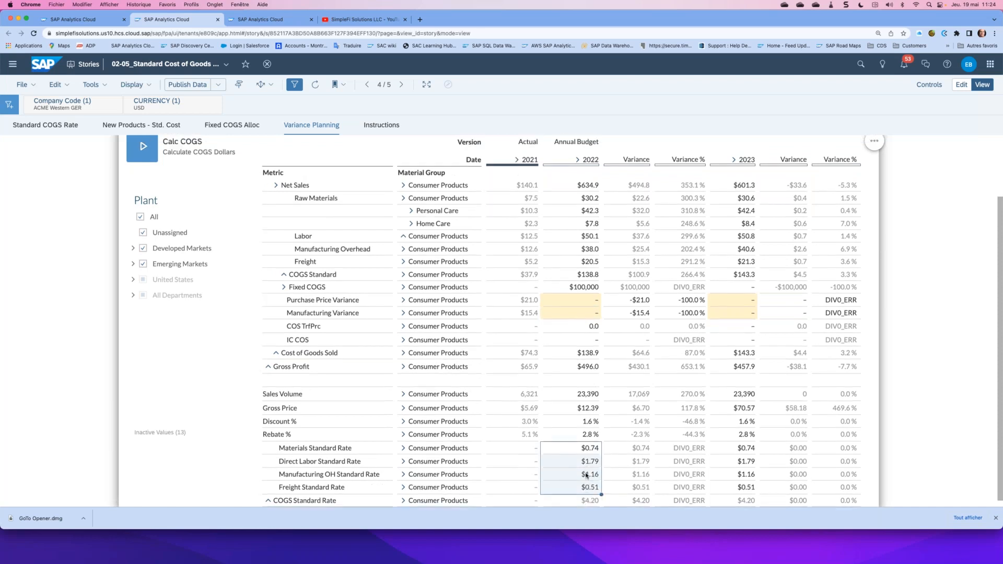
- Examine the 2022 Consumer Products drivers from Sales Volume to the standard rates, plus Gross Profit, COS TrfPrc and IC COS
left_click_drag(587, 422, 587, 433)
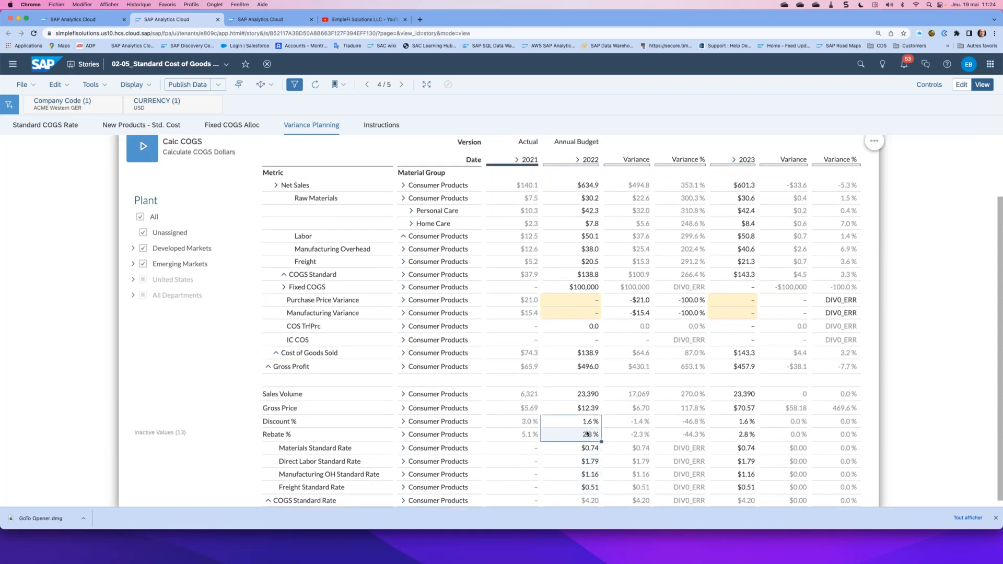
left_click(587, 409)
left_click(587, 398)
scroll(587, 422, "down", 1)
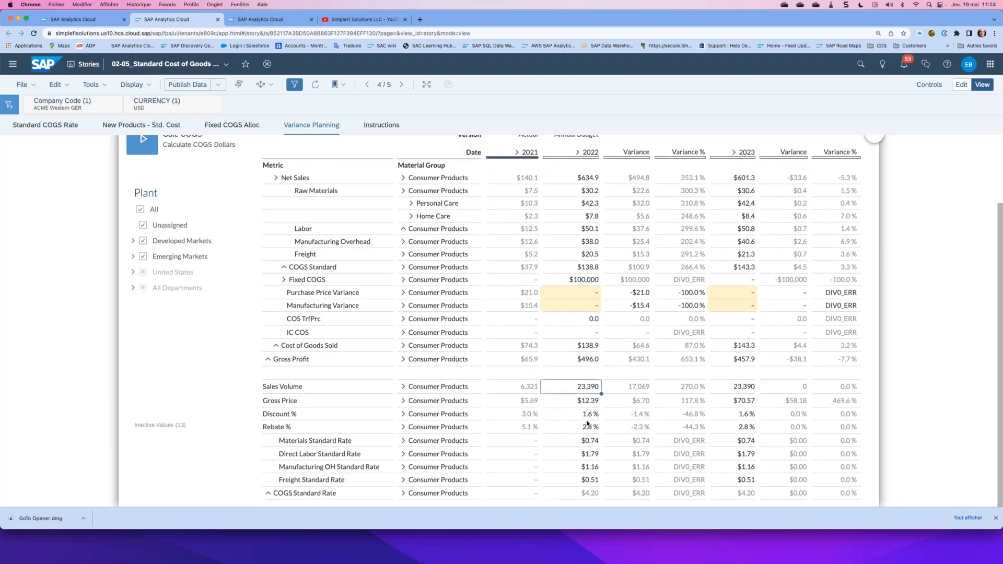
left_click_drag(587, 440, 583, 490)
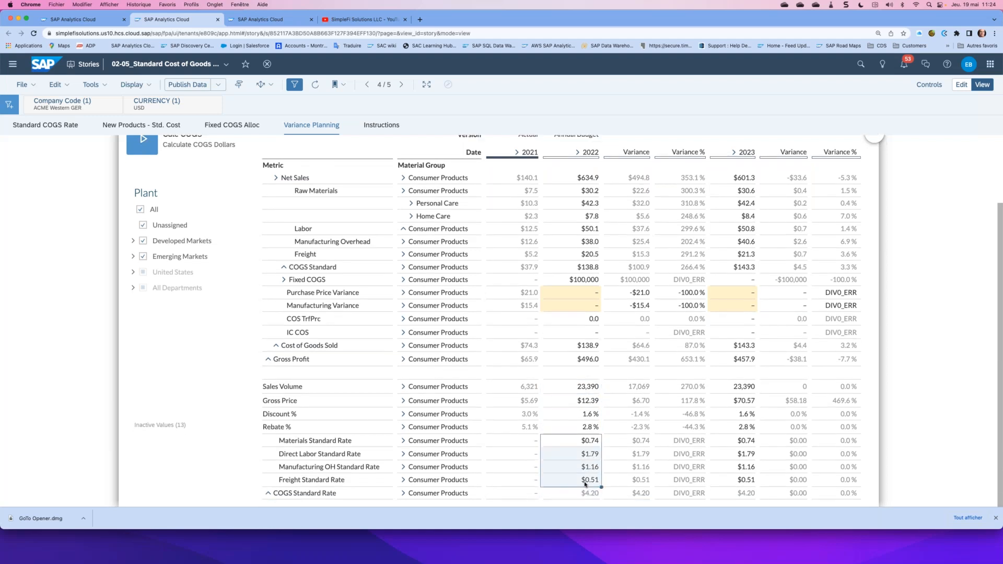
scroll(585, 485, "up", 1)
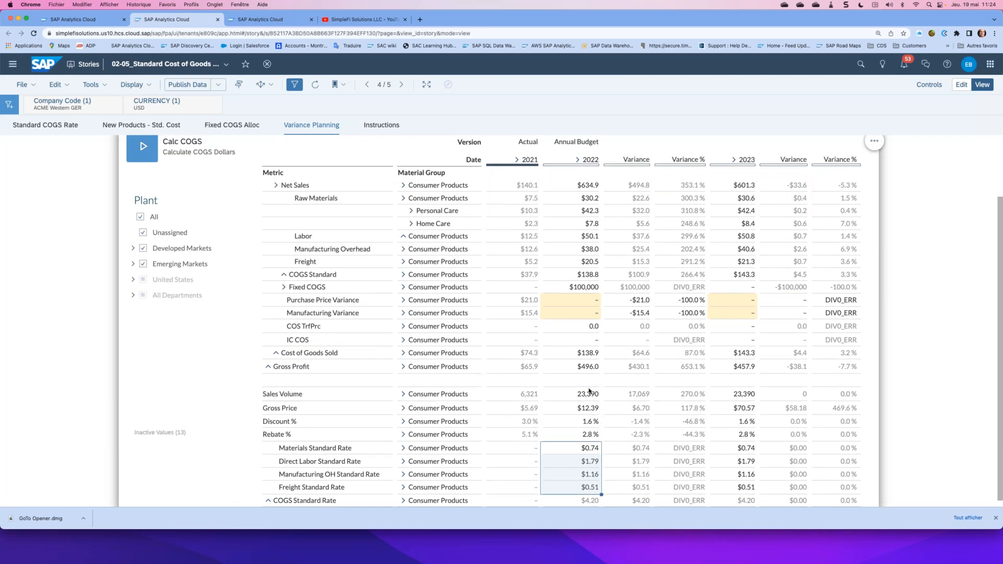
left_click(586, 370)
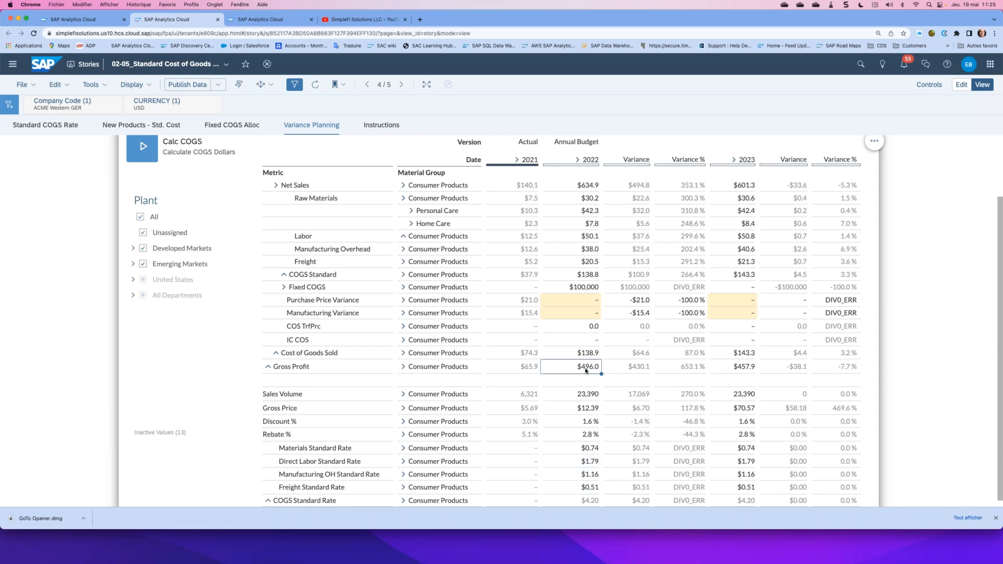
left_click_drag(586, 328, 586, 342)
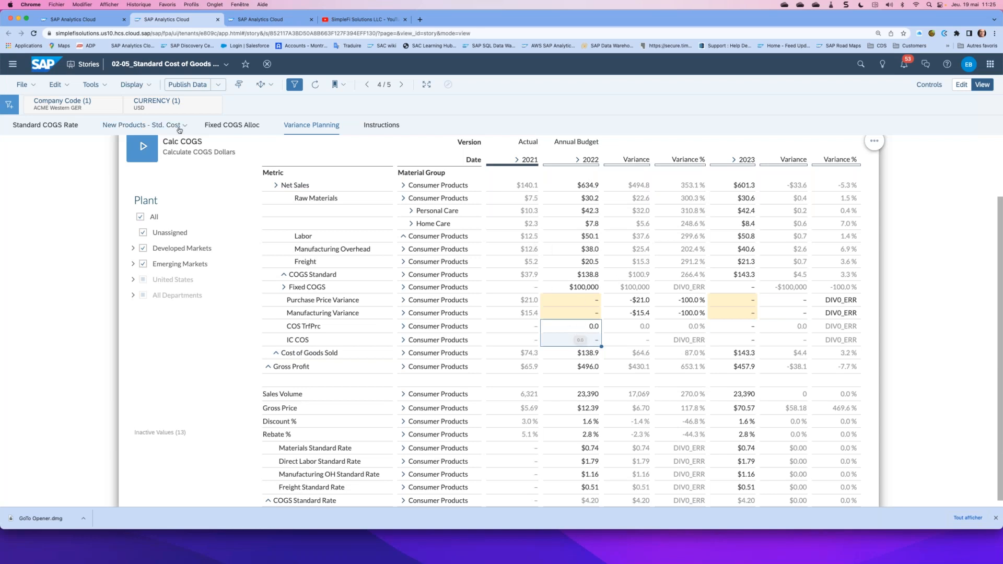
- Return to the Sales & Margin Planning launchpad, close the other SAP Analytics Cloud stories, and open Transfer Pricing
left_click(66, 21)
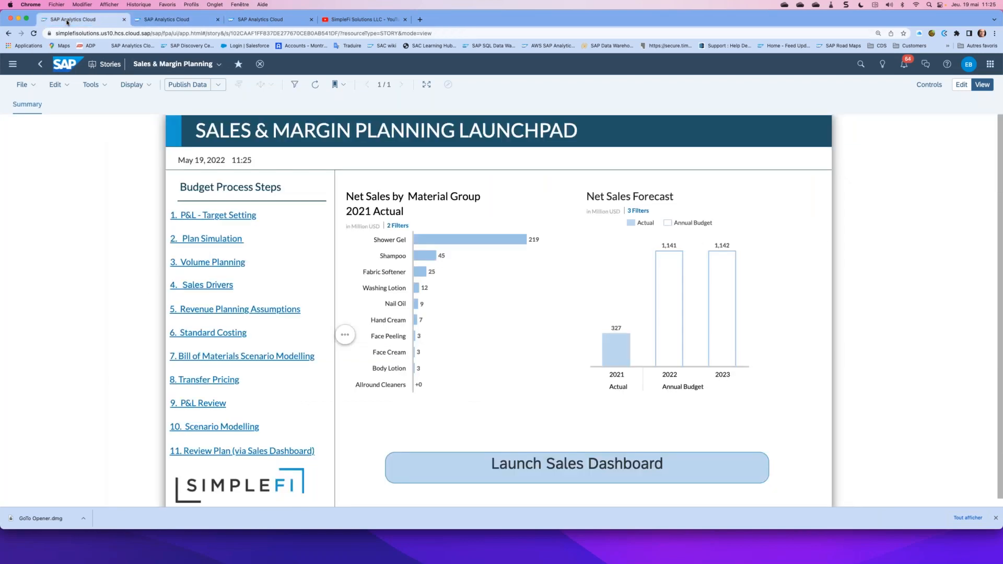
left_click(217, 20)
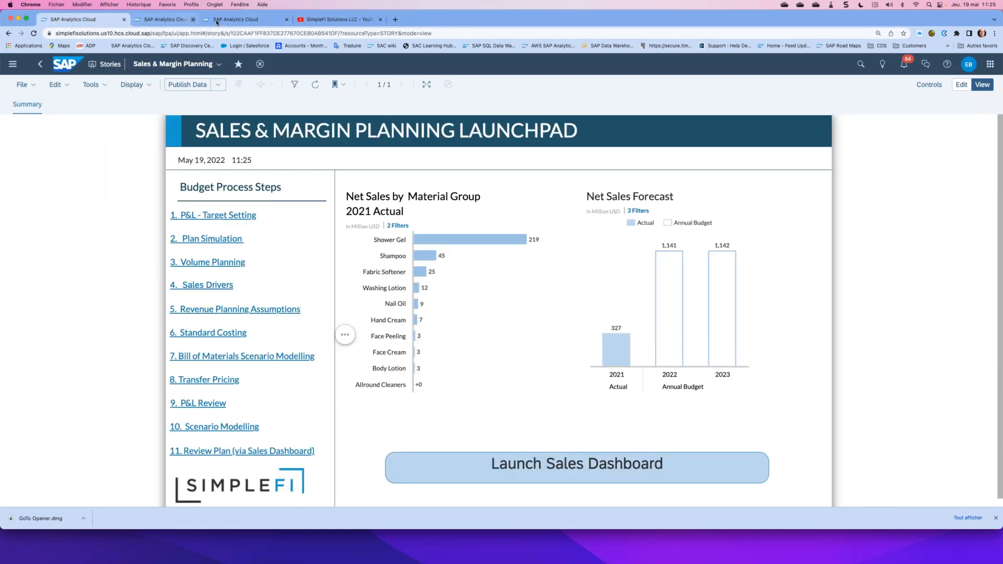
left_click(218, 20)
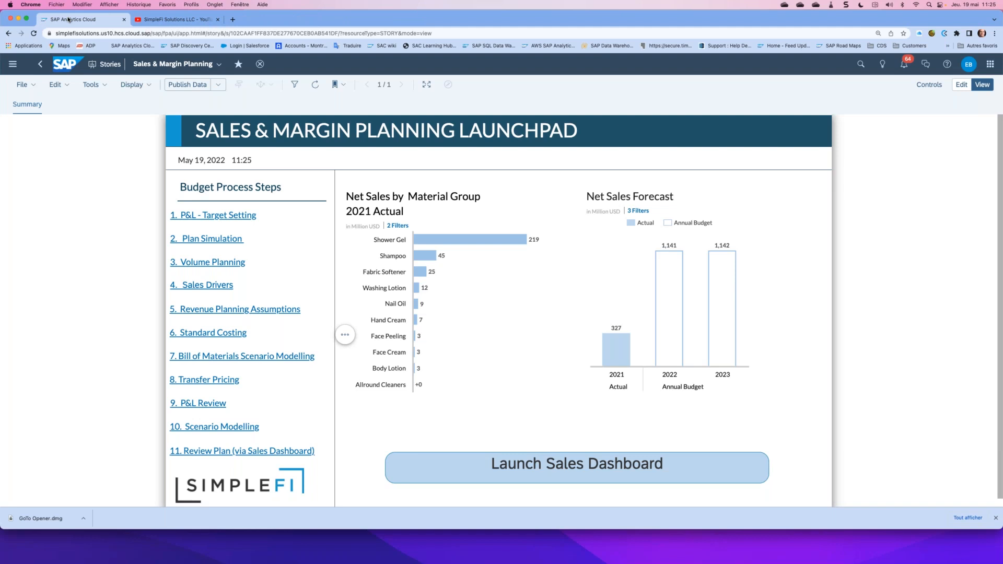
left_click(203, 381)
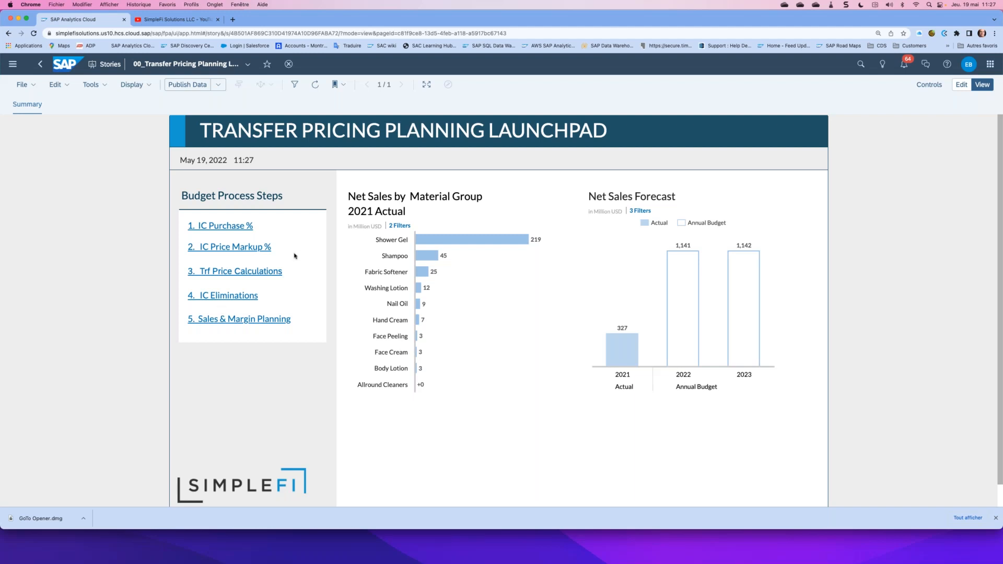
- Open the IC Purchase % story and examine the Body Lotion purchase percent for Canada produced by ACME Western GER
left_click(215, 228)
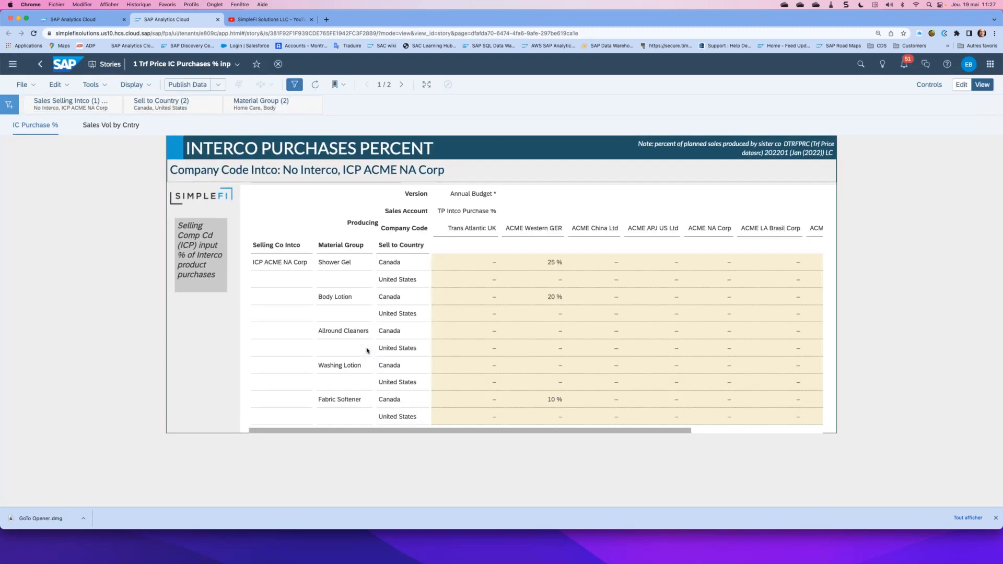
left_click(536, 295)
left_click(329, 299)
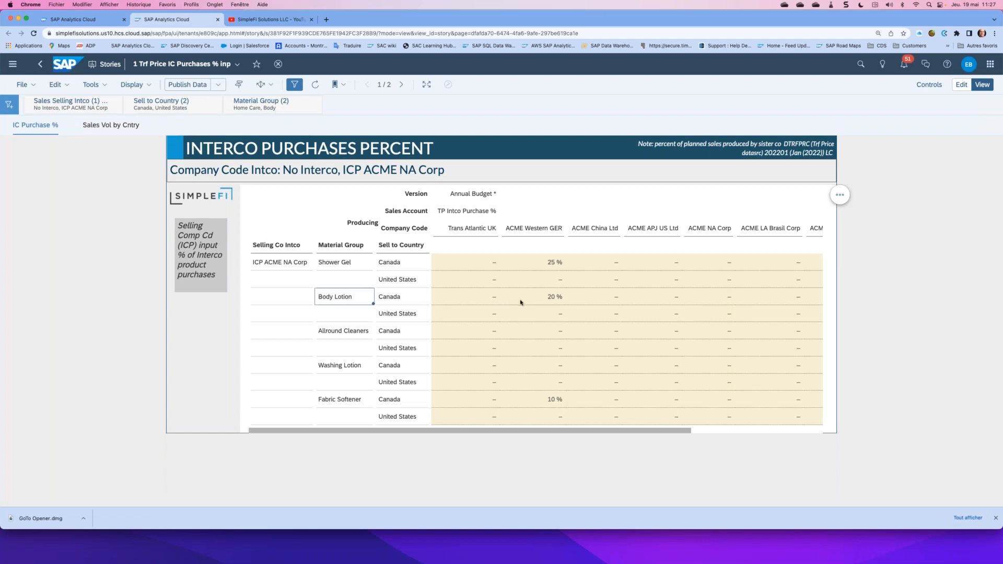
left_click(389, 297)
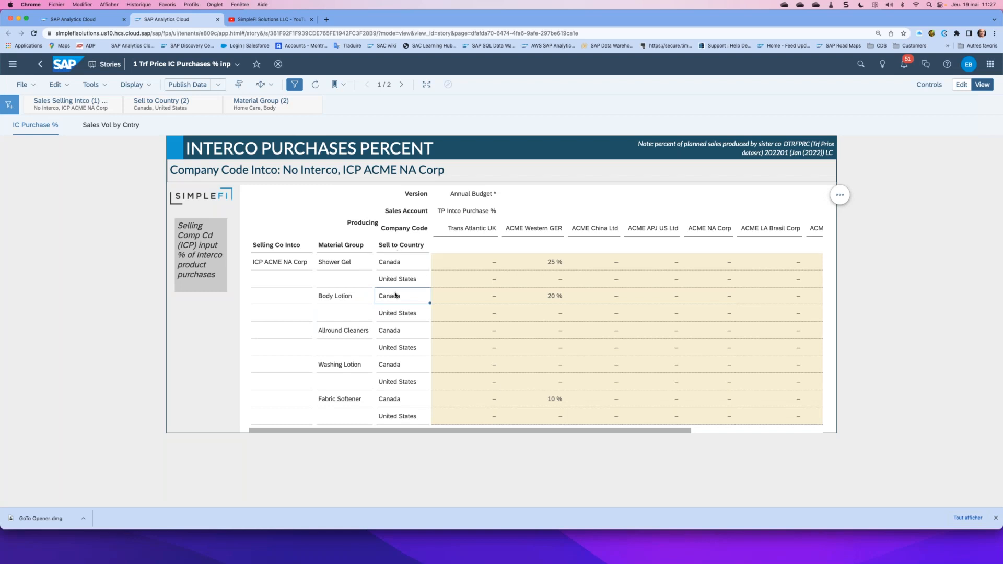
left_click(547, 296)
left_click(403, 295)
left_click(558, 295)
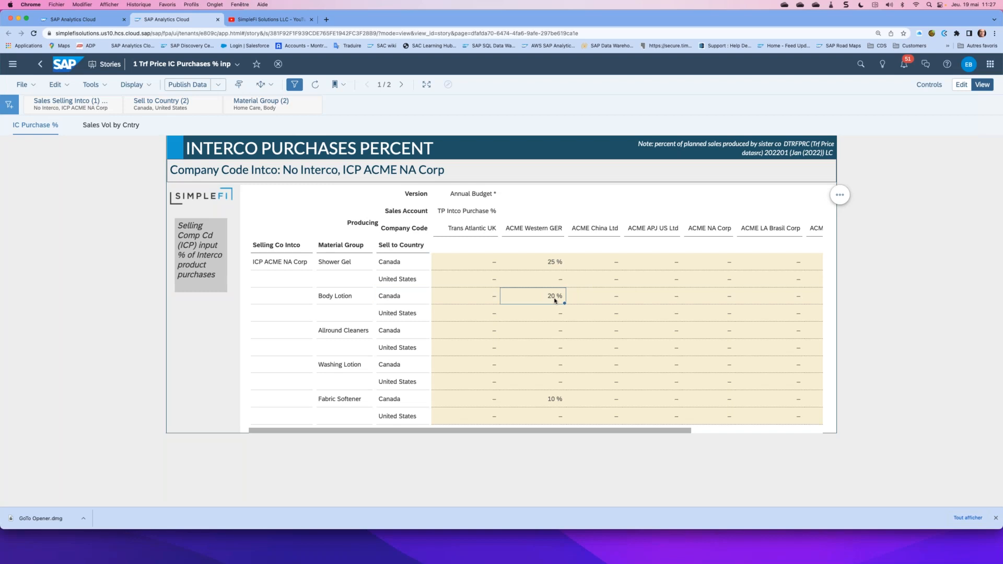
- Examine the Fabric Softener and Shower Gel intercompany purchase percents for Canada that ICP ACME NA Corp buys from ACME Western GER
left_click(538, 230)
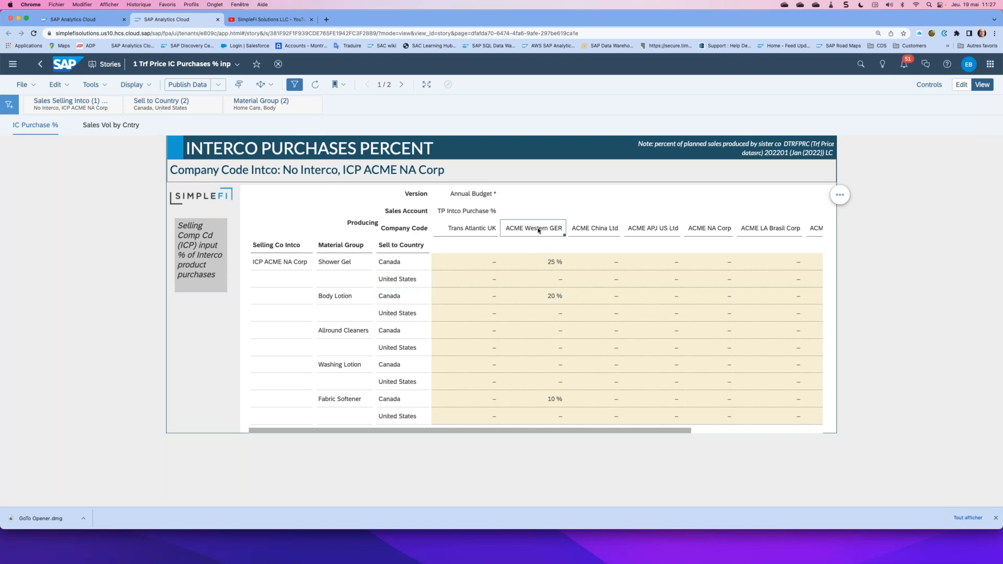
left_click(543, 299)
left_click(546, 401)
left_click(394, 397)
left_click(343, 399)
left_click(347, 268)
left_click(548, 267)
left_click(334, 265)
left_click(533, 227)
left_click(273, 263)
left_click(408, 263)
left_click(538, 228)
- Show the Sales Vol by Cntry page and review the 2022 Shower Gel, Body Lotion and Fabric Softener volumes of ACME NA Corp
left_click(111, 125)
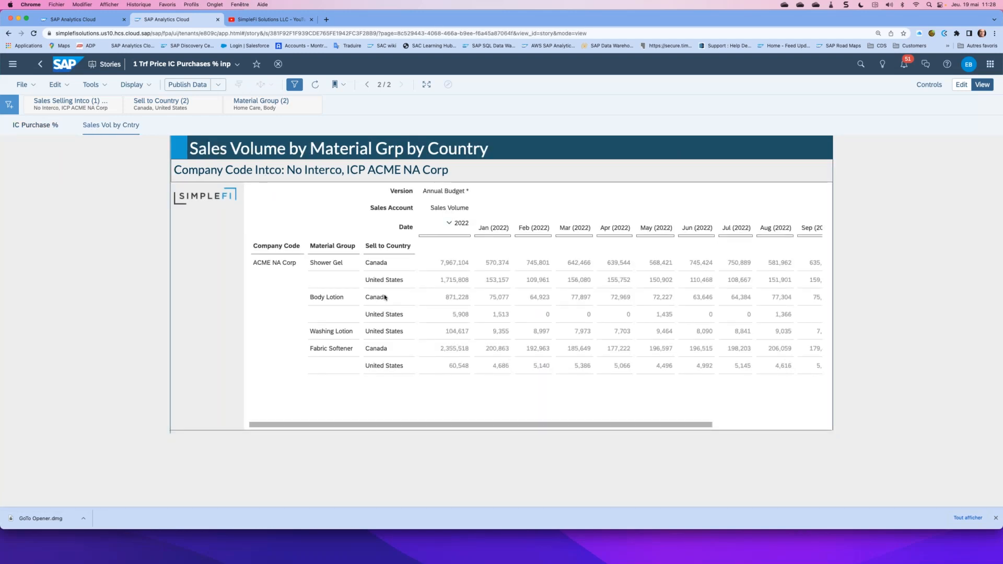
left_click(451, 267)
left_click(321, 266)
left_click(452, 268)
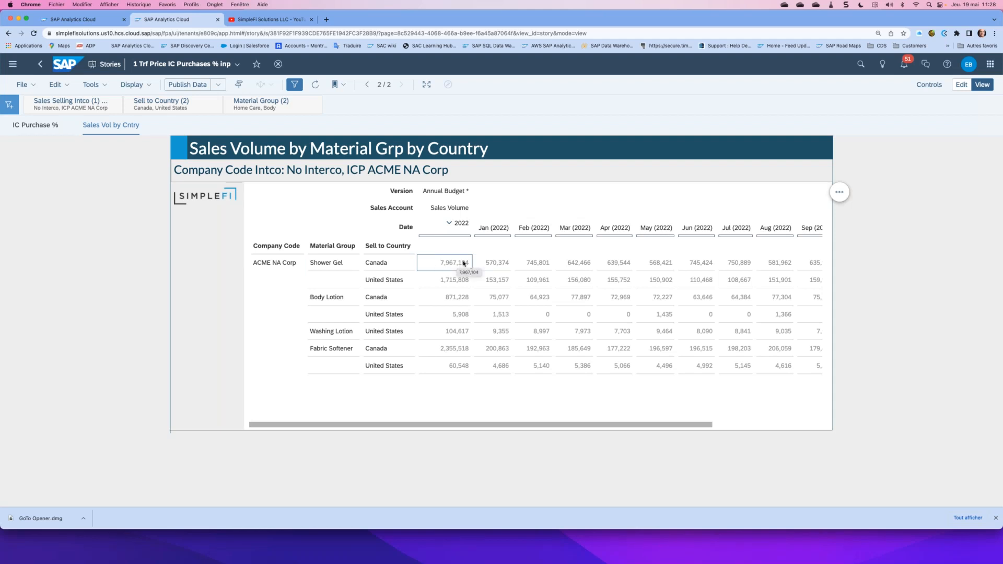
left_click(450, 297)
left_click(451, 354)
left_click(454, 284)
- On the IC Purchase % page, enter 0.2 as the Canada Body Lotion purchase percent for ACME Western GER
left_click(36, 126)
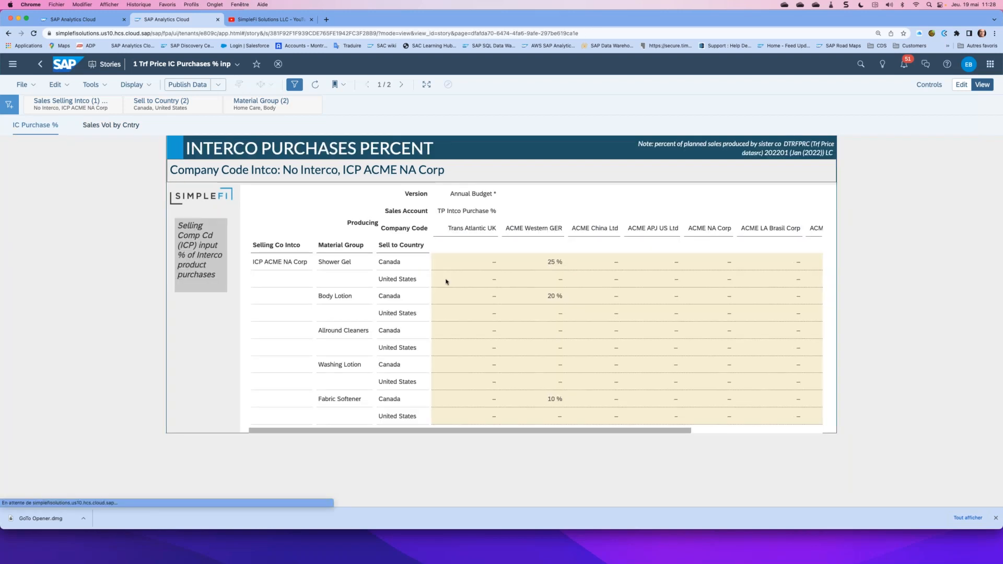
left_click(552, 296)
type("0.2")
left_click(597, 301)
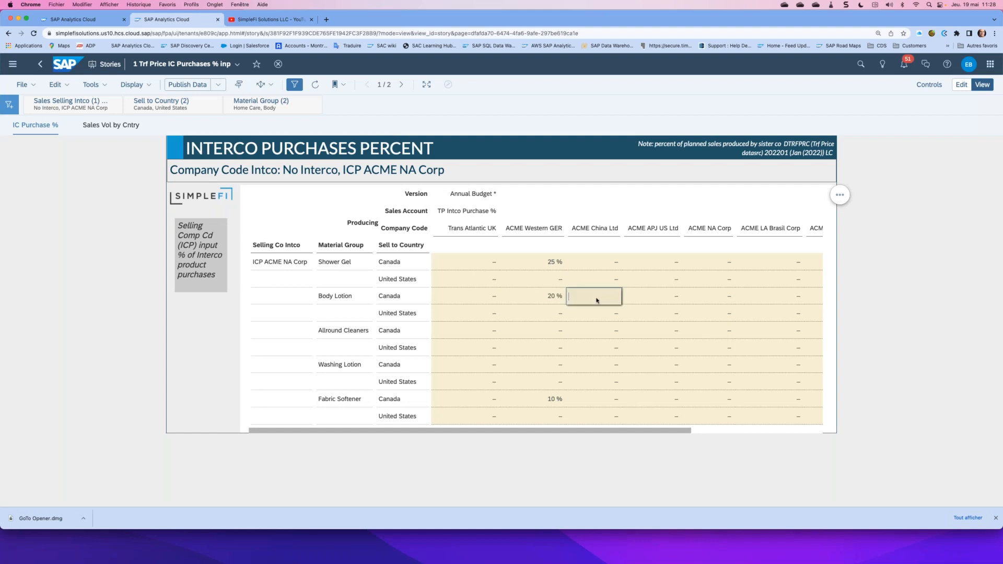
- Check the Sales Vol by Cntry page again, return to IC Purchase %, and leave without publishing the data changes
left_click(100, 123)
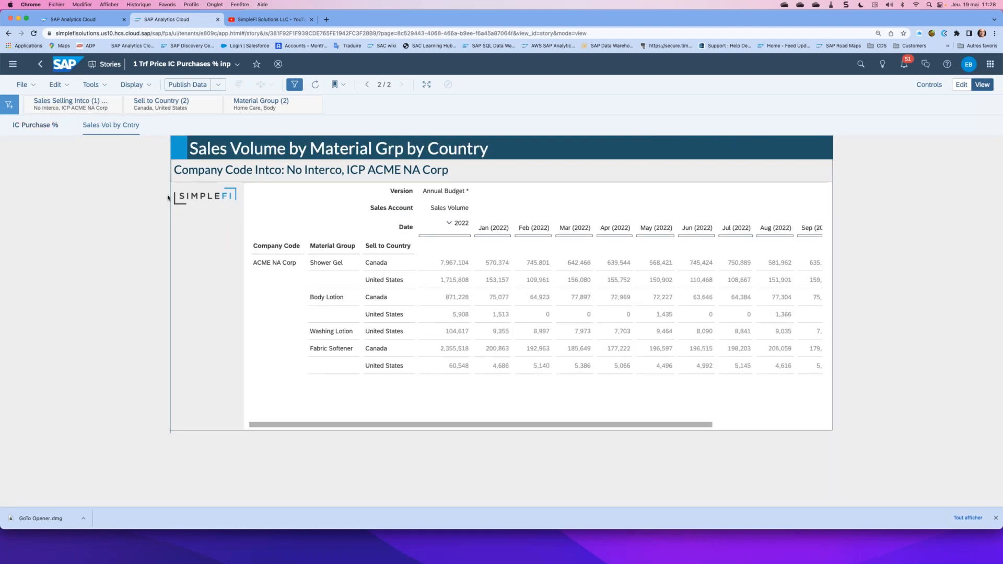
left_click(32, 126)
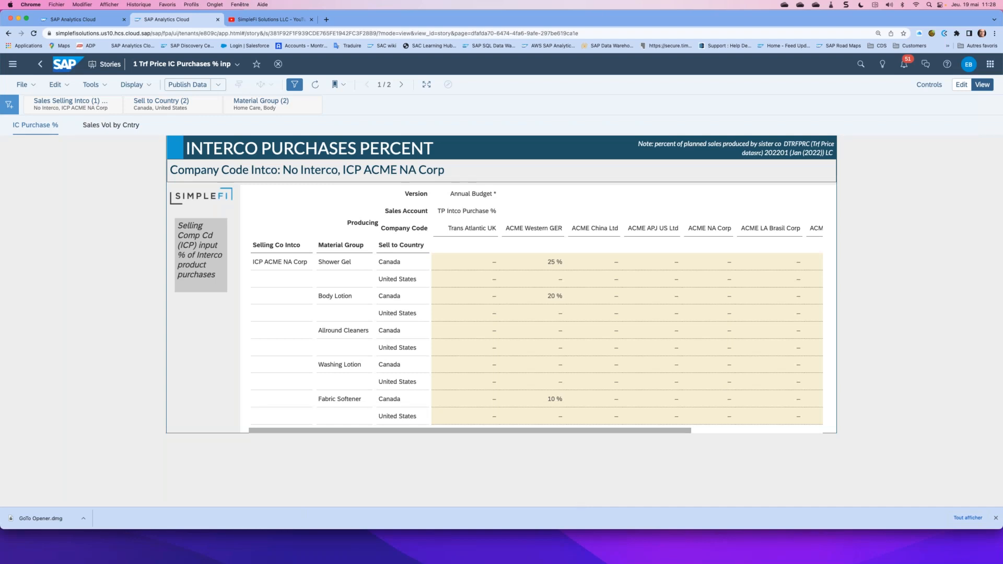
left_click(37, 72)
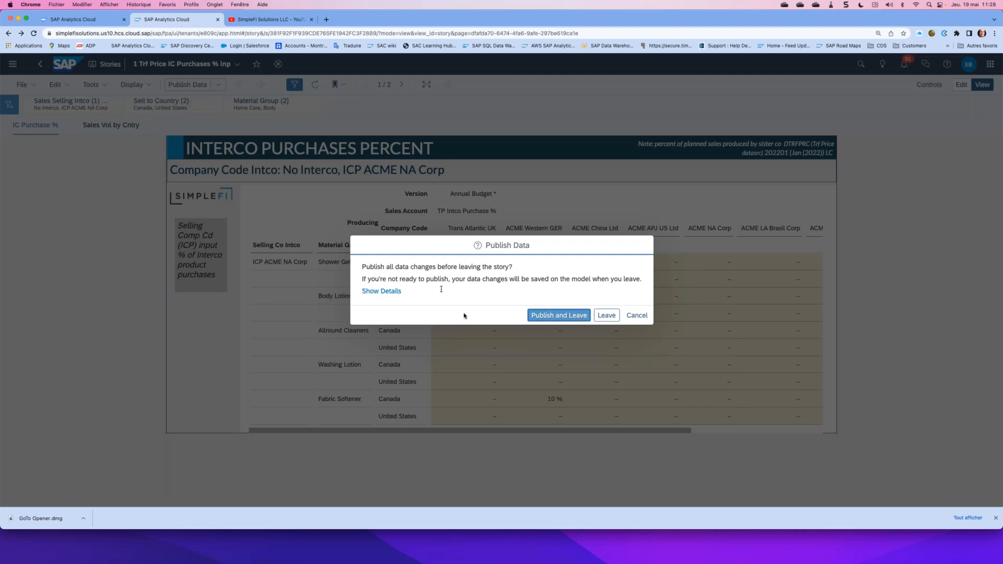
left_click(605, 315)
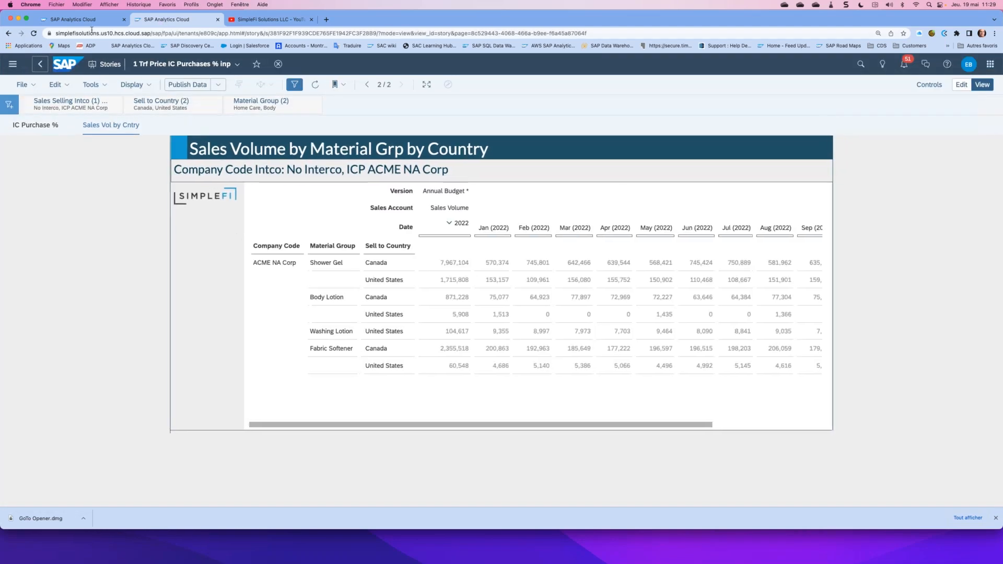
- Open IC Price Markup % from the launchpad and examine ACME Western GER's Shower Gel and Fabric Softener markups to ICP ACME NA Corp
left_click(81, 22)
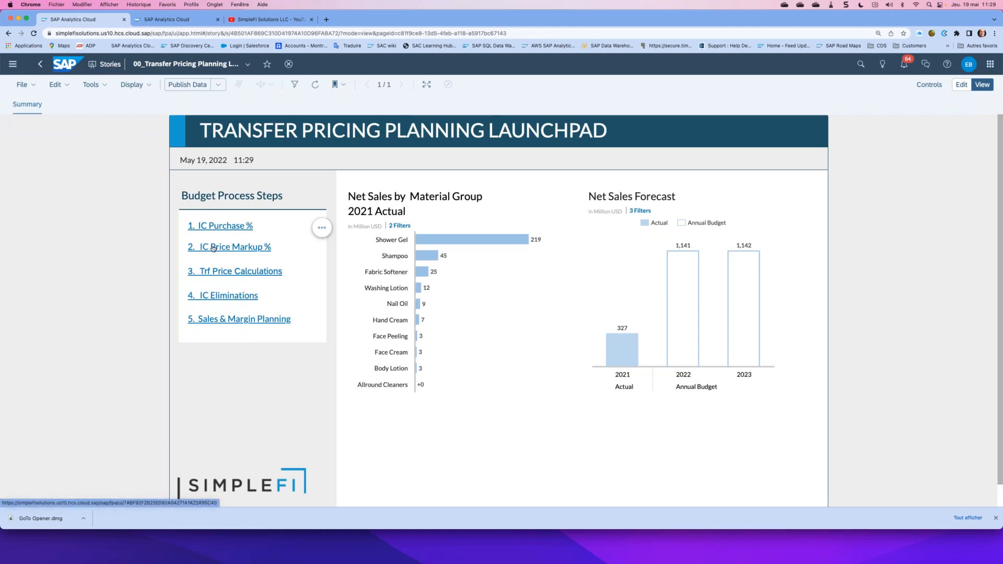
left_click(229, 248)
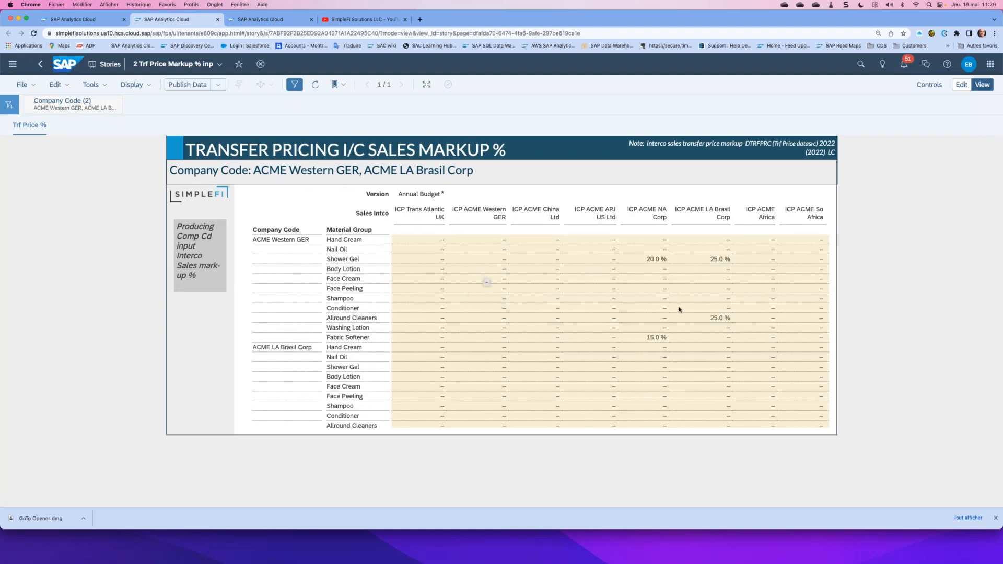
left_click(647, 259)
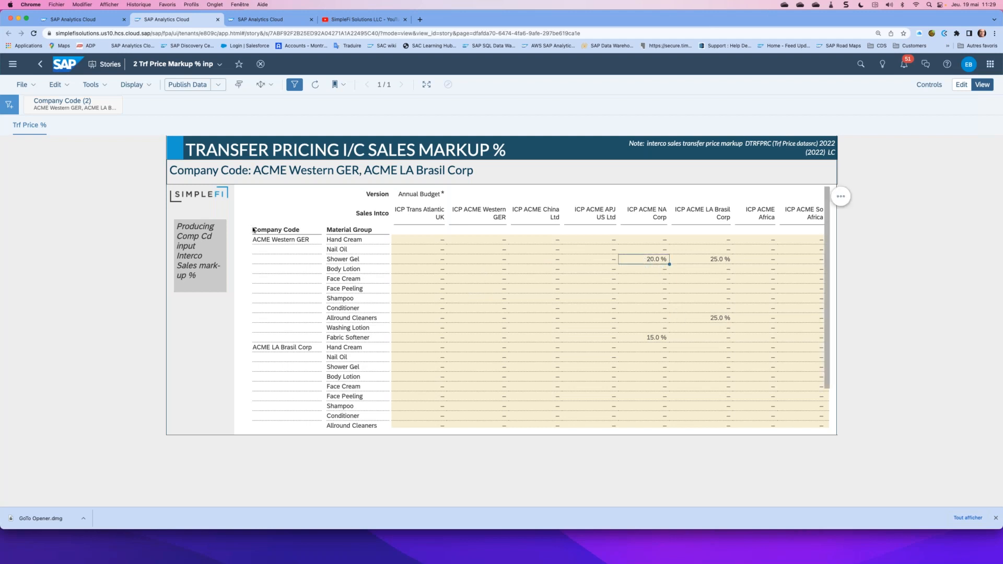
left_click(271, 242)
left_click(659, 261)
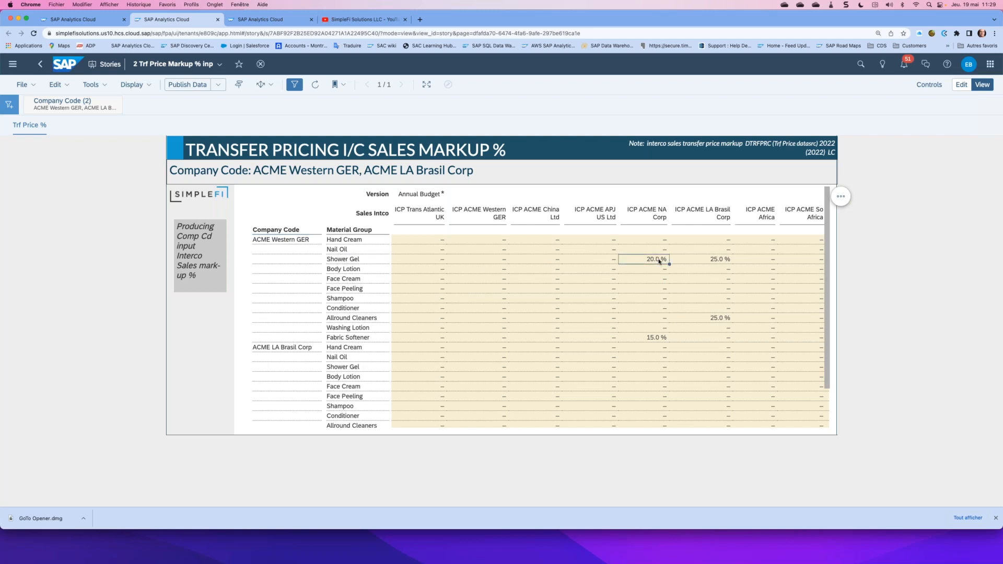
left_click(645, 214)
left_click(655, 339)
- Open the Trf Price sys calcs story from the launchpad and examine the January 2022 TP Intco Purchase % for Shower Gel and Fabric Softener
left_click(62, 20)
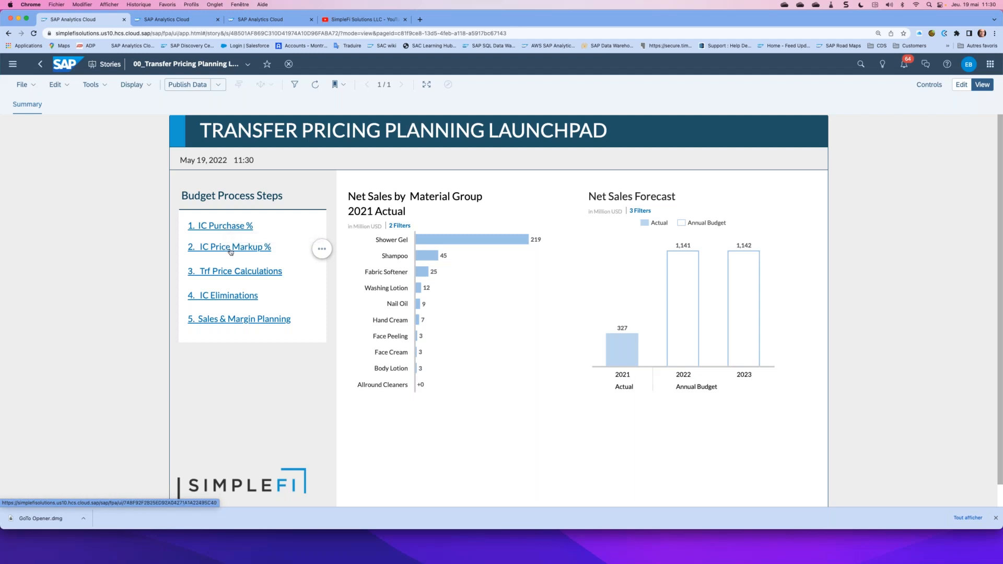
left_click(230, 249)
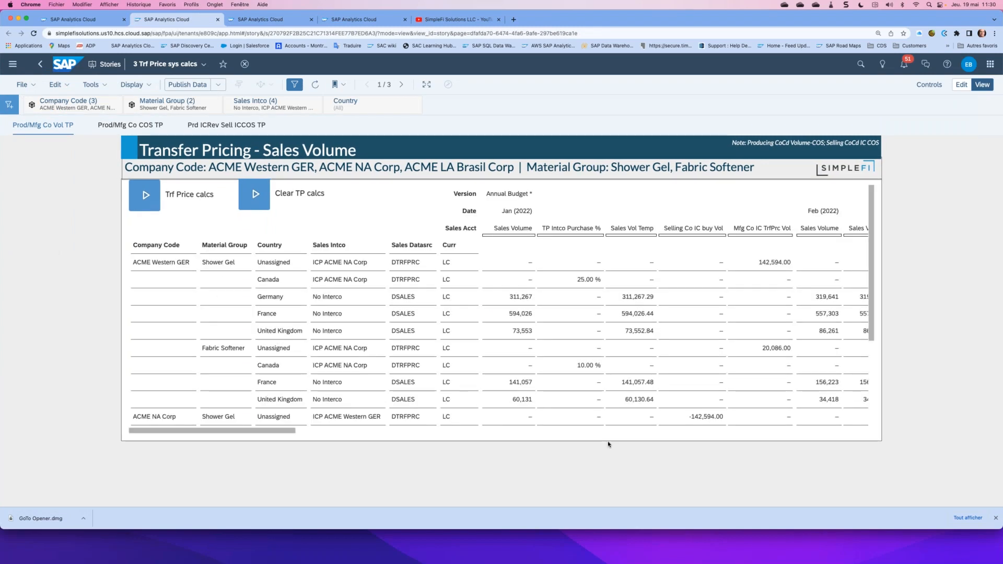
left_click(582, 282)
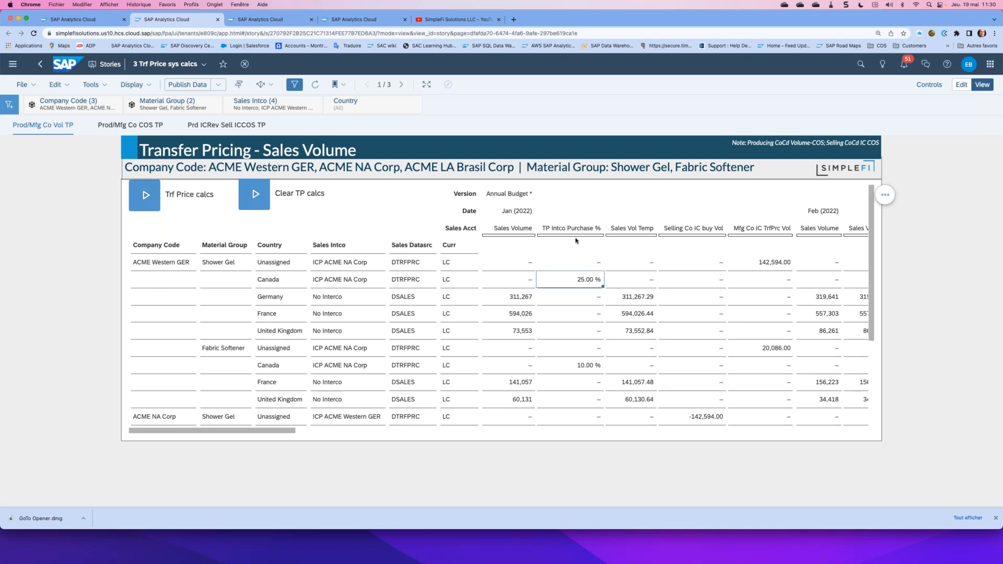
left_click(584, 371)
scroll(584, 371, "down", 1)
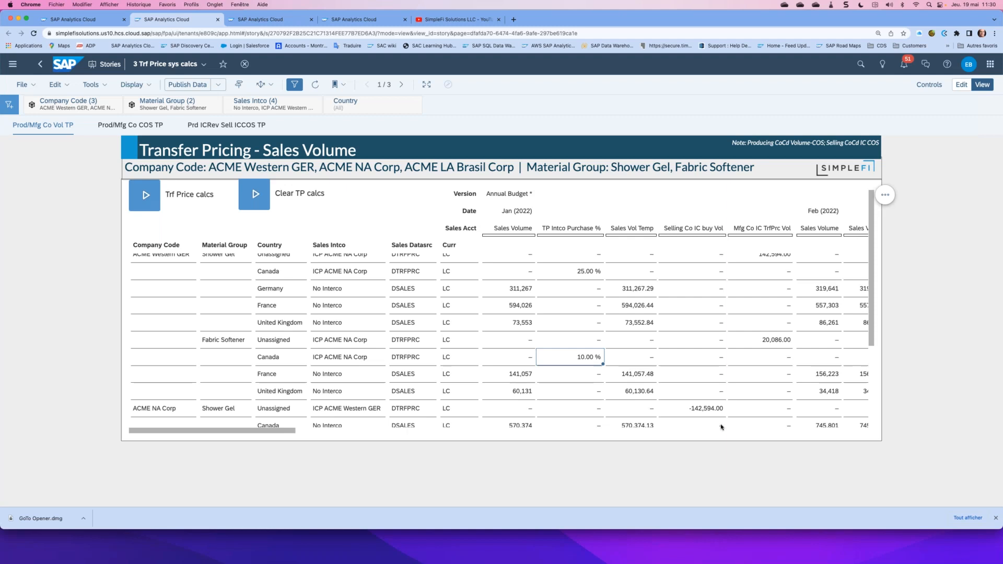
- Run the Clear TP calcs data action on the Annual Budget version from Jan (2022) to Mar (2022)
left_click(254, 195)
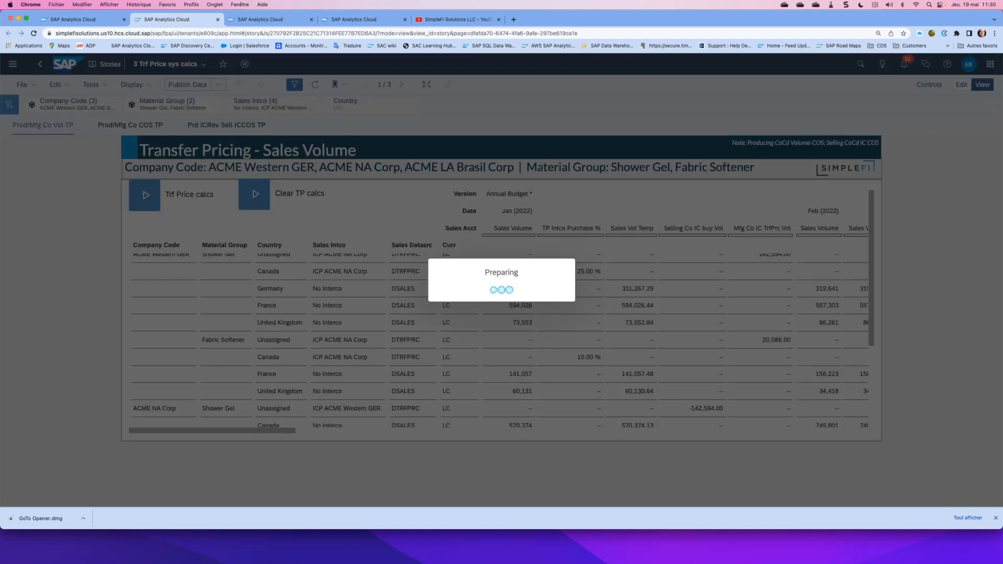
triple_click(448, 290)
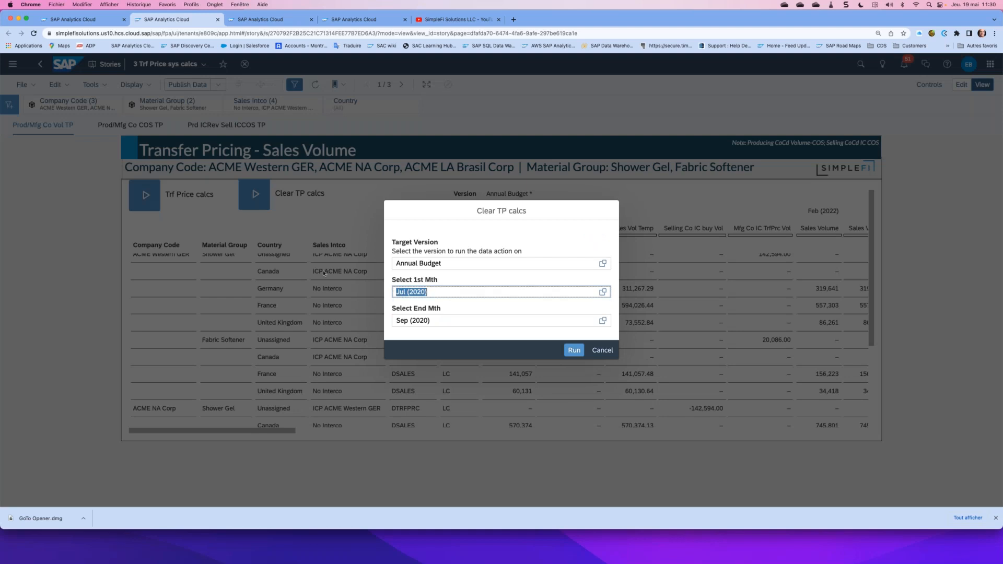
type("202201")
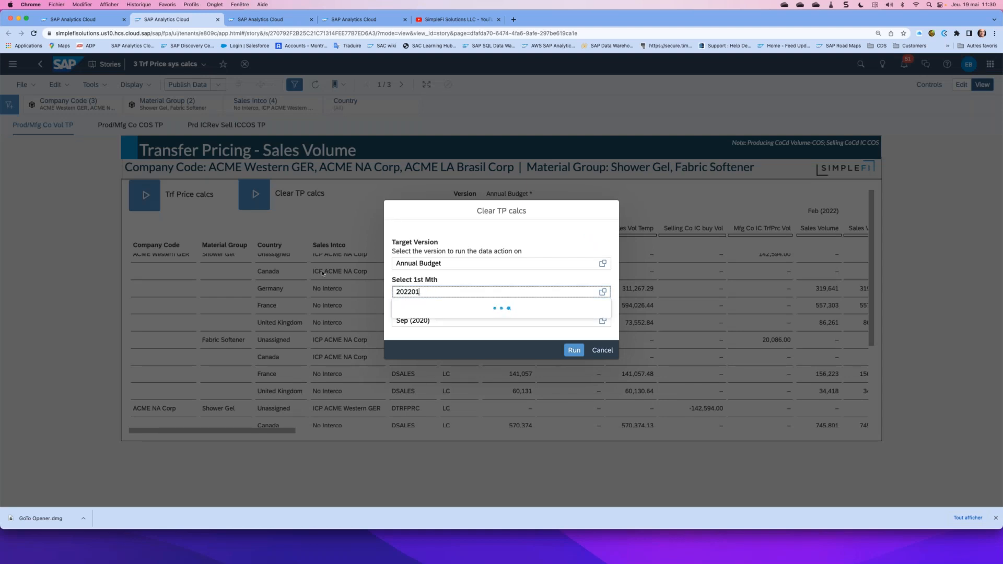
key("Down")
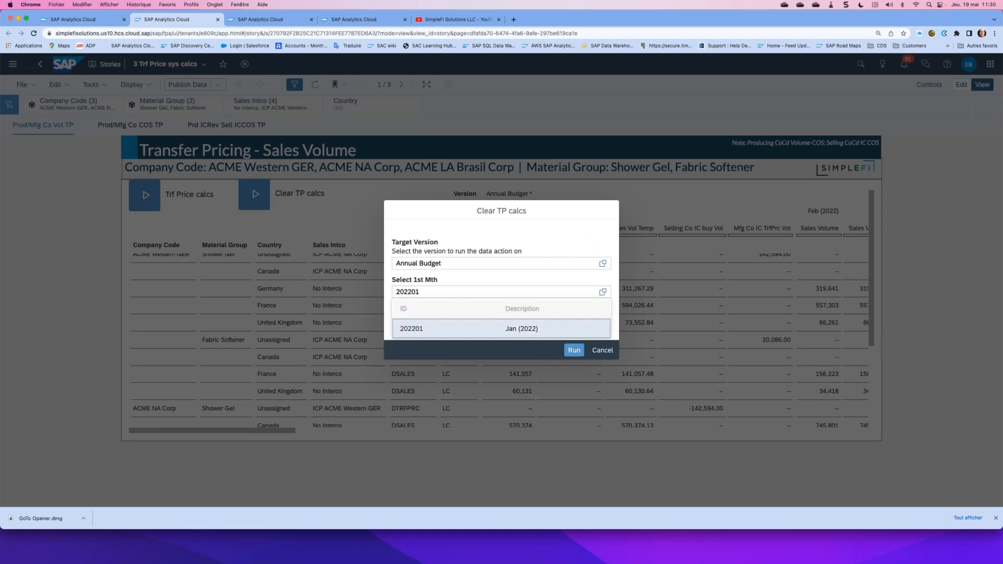
key("Tab")
type("2")
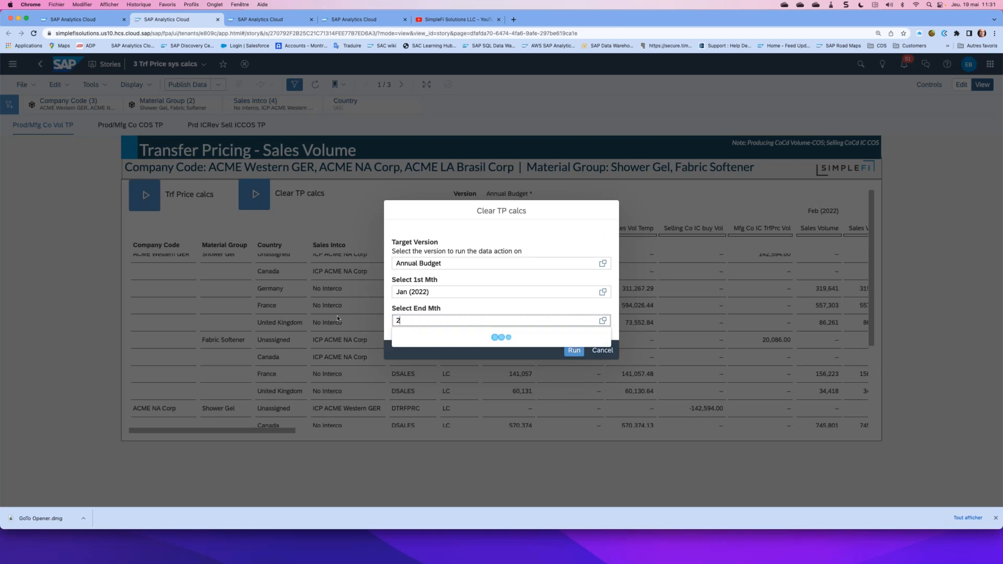
type("02203")
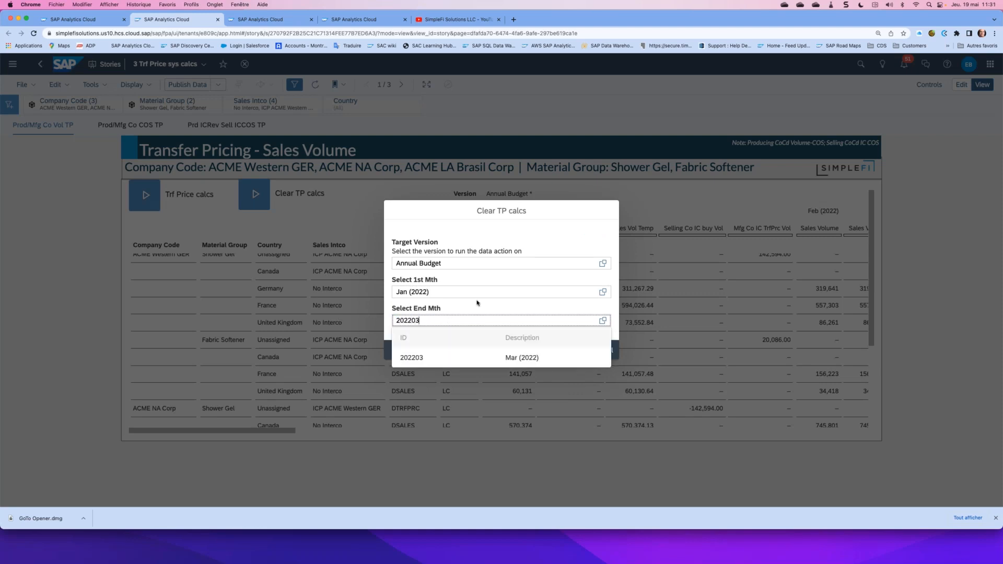
left_click(437, 357)
left_click(573, 350)
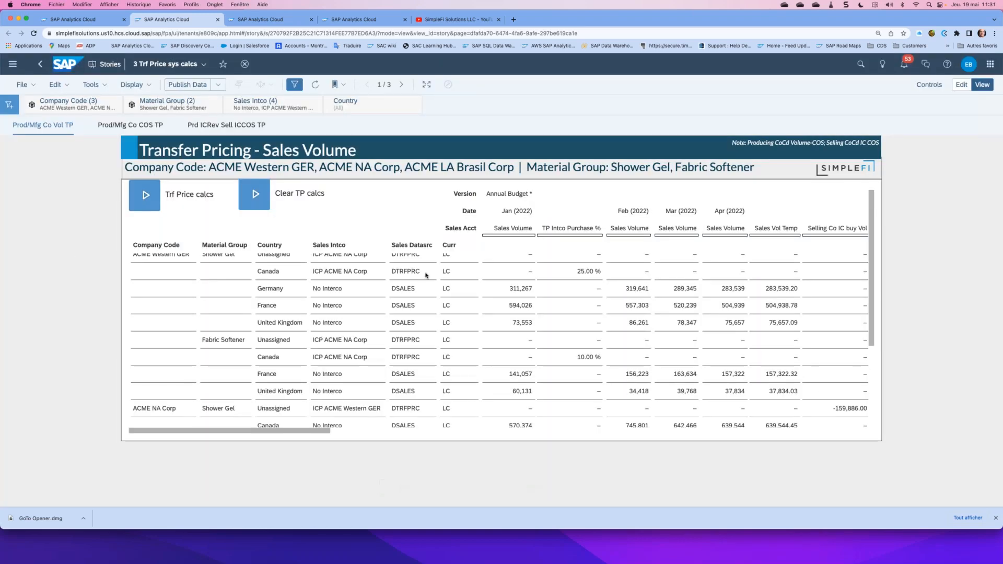
- Review the cleared sales volume table, and run the Trf Price calcs data action on Annual Budget for Q1 (2022)
left_click(584, 361)
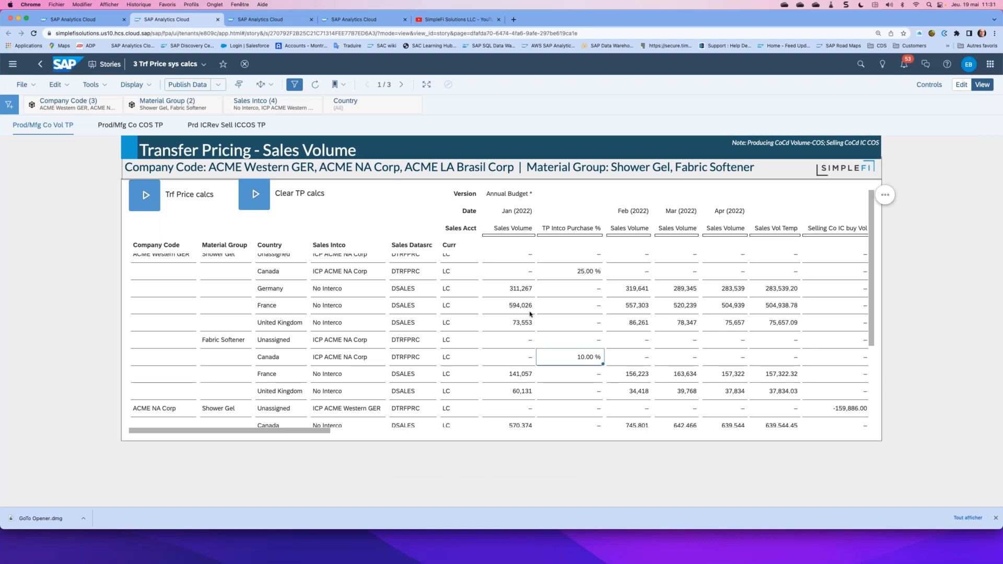
scroll(339, 359, "up", 1)
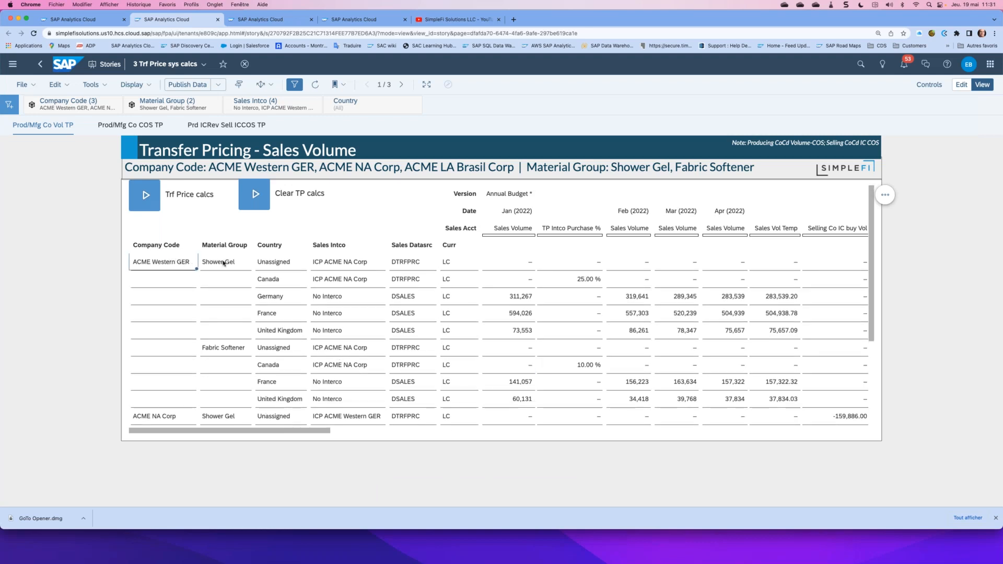
left_click_drag(284, 281, 432, 316)
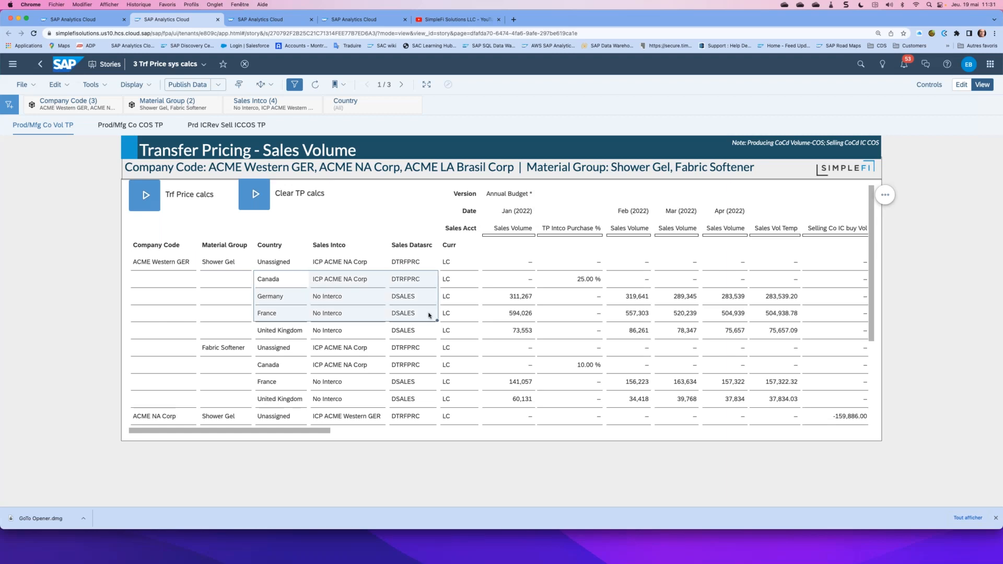
left_click(513, 296)
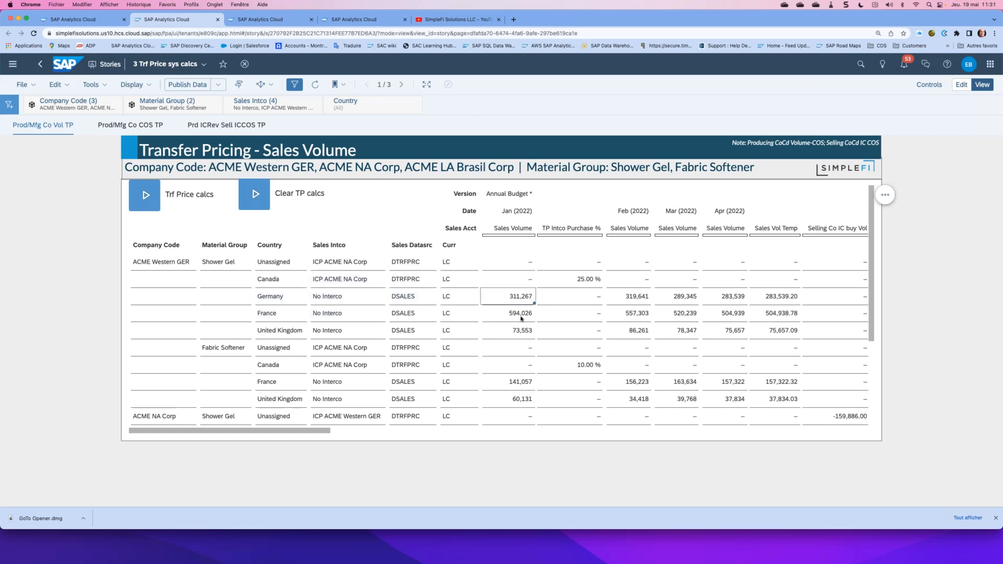
left_click(152, 196)
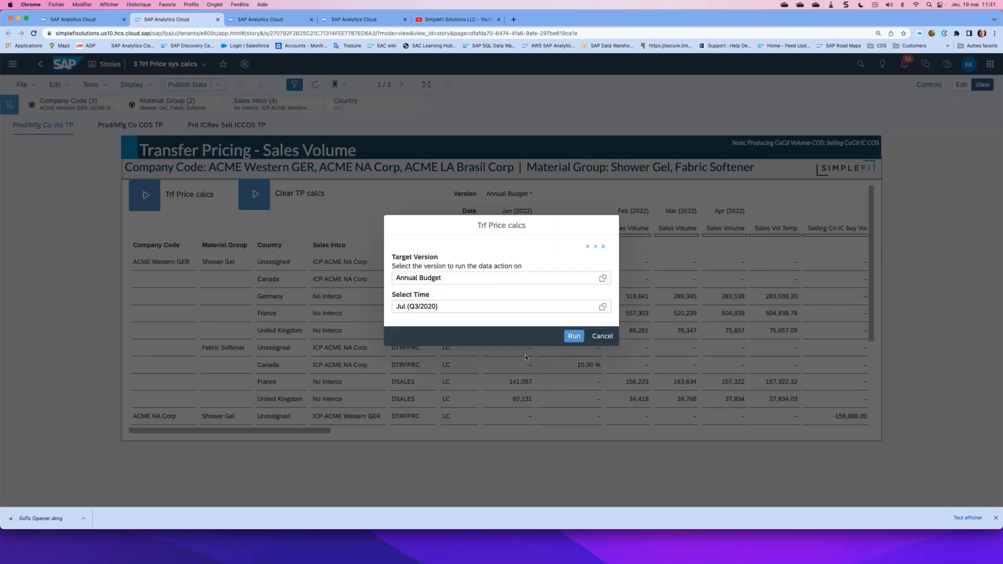
left_click(455, 305)
left_click_drag(456, 306, 355, 297)
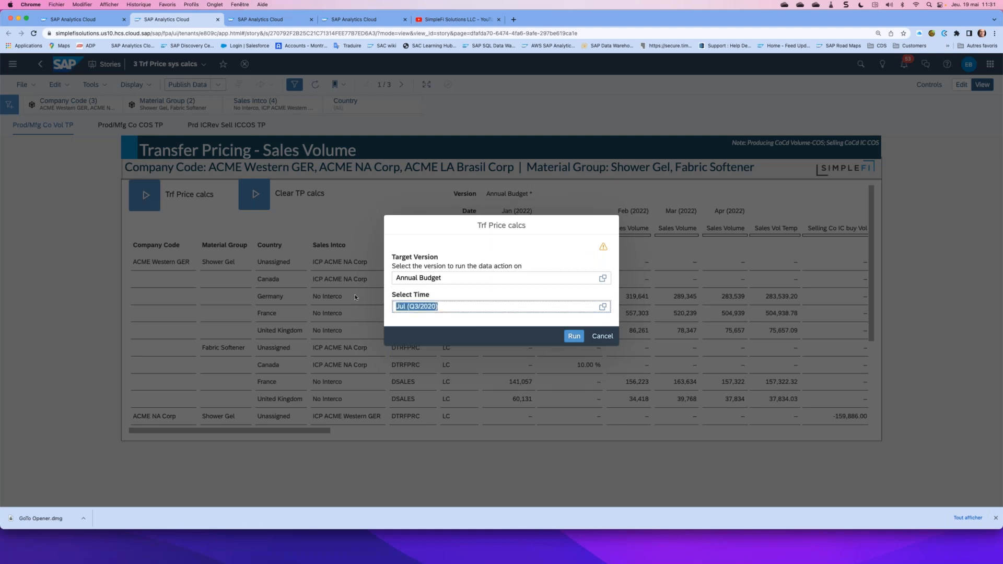
type("2022")
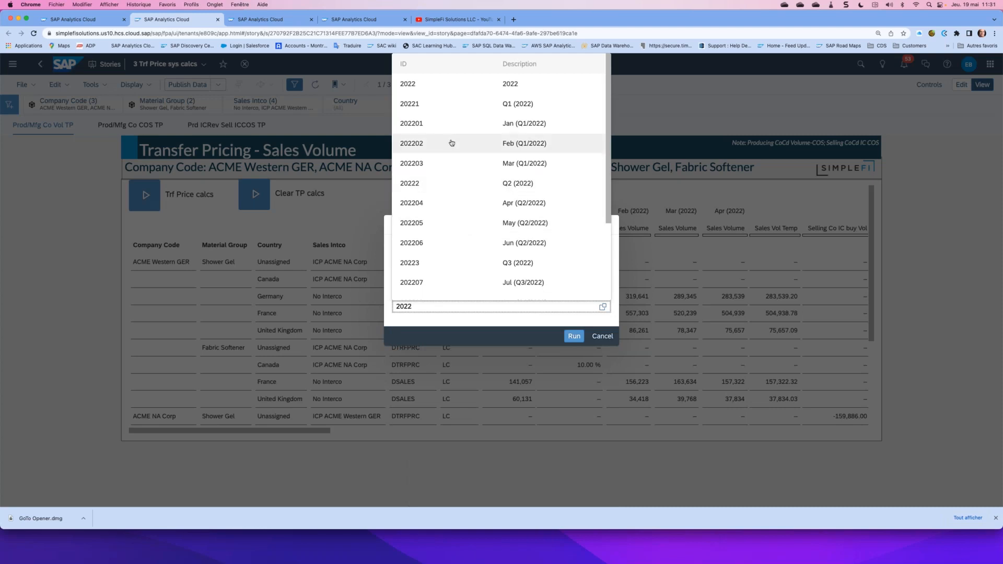
left_click(496, 103)
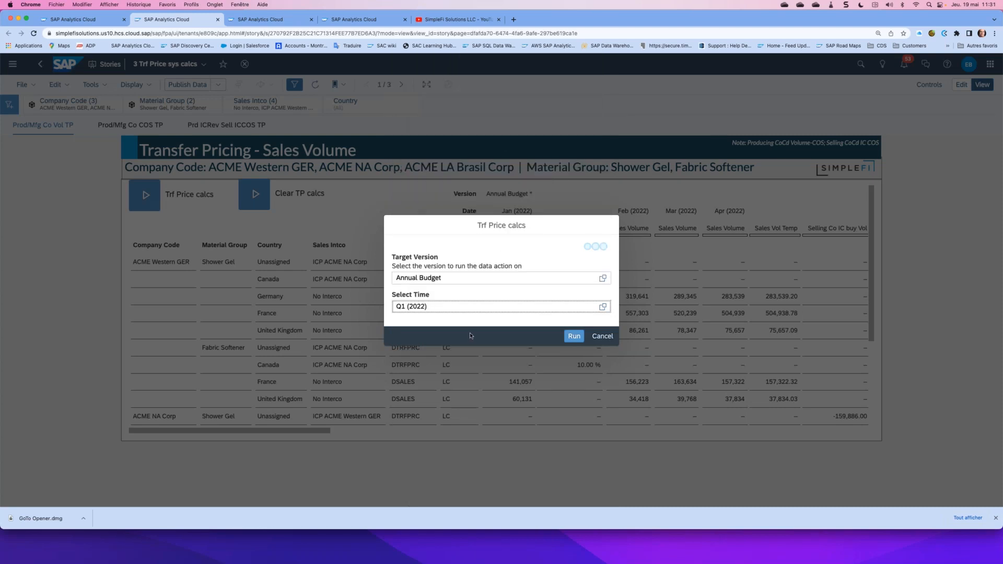
left_click(574, 336)
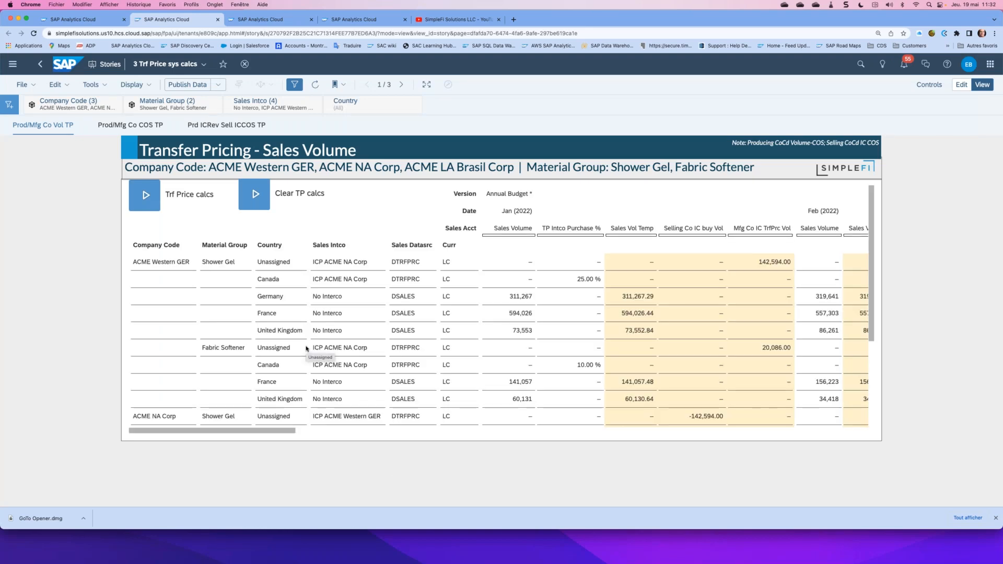
- Examine ACME Western GER's January 2022 intercompany purchase percent and Mfg Co IC TrfPrc volumes for Shower Gel and Fabric Softener
left_click(591, 279)
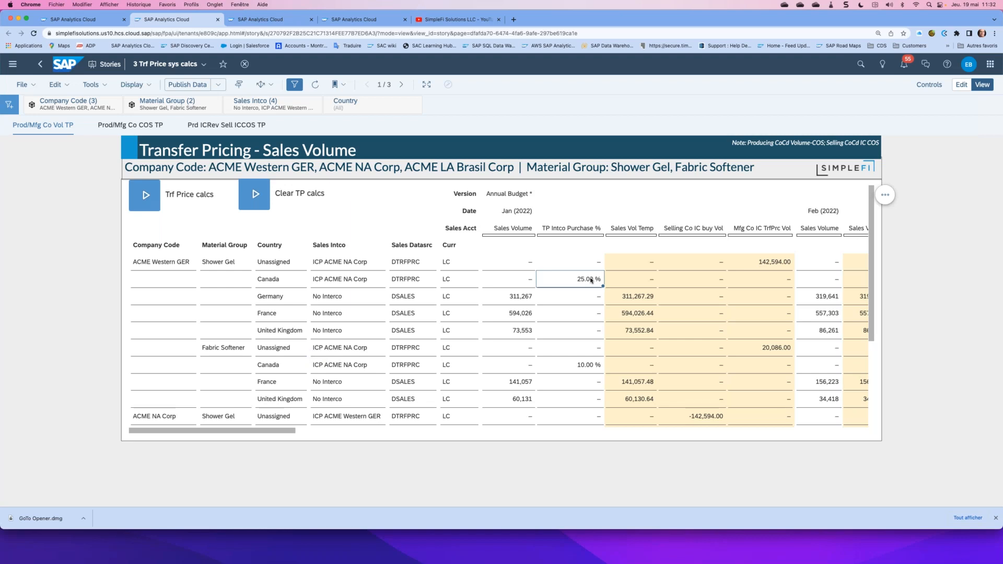
left_click(776, 349)
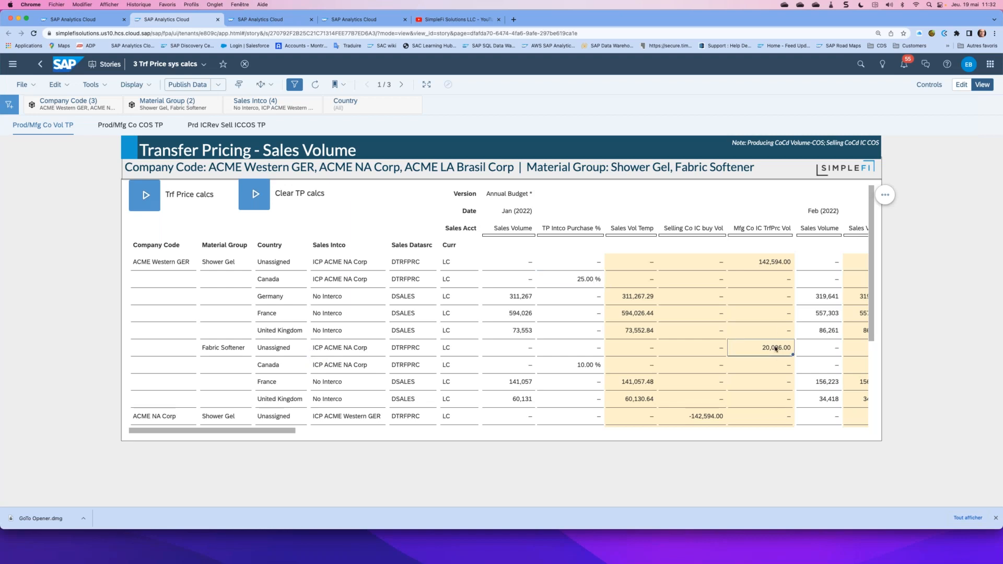
left_click(777, 266)
left_click(767, 349)
left_click(342, 348)
- Open the Prod/Mfg Co COS TP page and examine January COGS Standard for ACME Western GER and ACME NA Corp
left_click(131, 125)
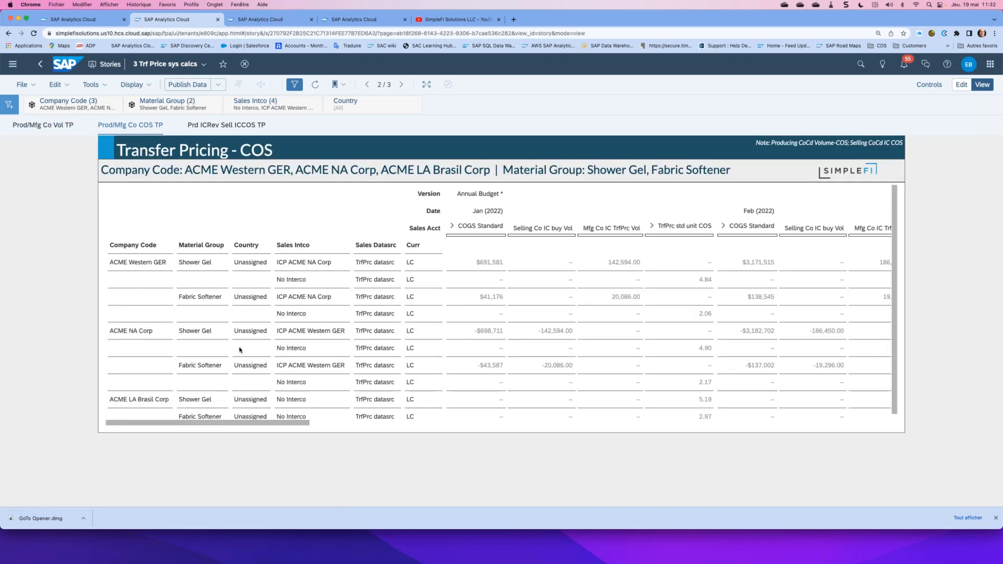
left_click(553, 329)
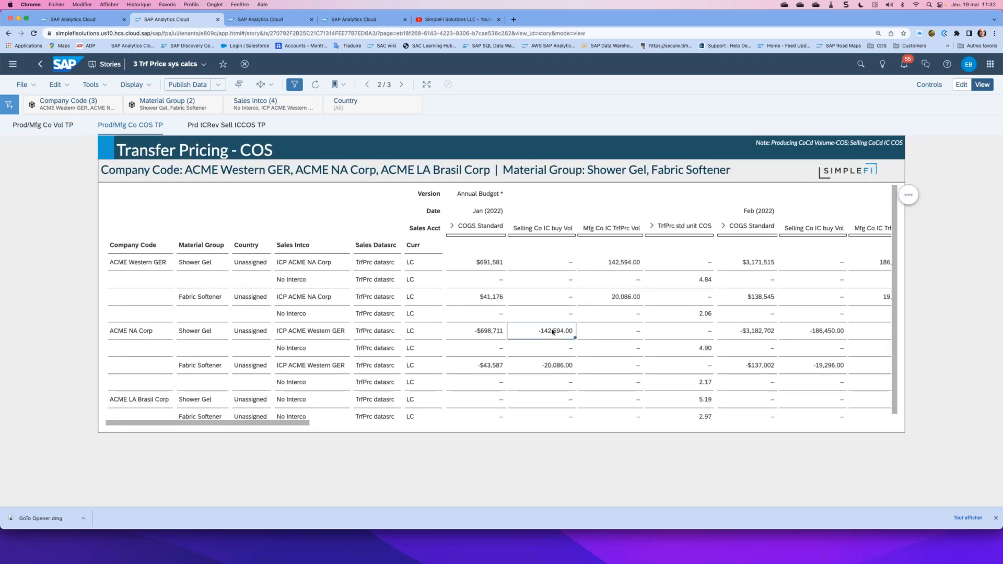
left_click(482, 334)
left_click(487, 265)
left_click(482, 300)
left_click(485, 331)
left_click(486, 371)
left_click(139, 334)
left_click(480, 334)
left_click(488, 366)
left_click(474, 264)
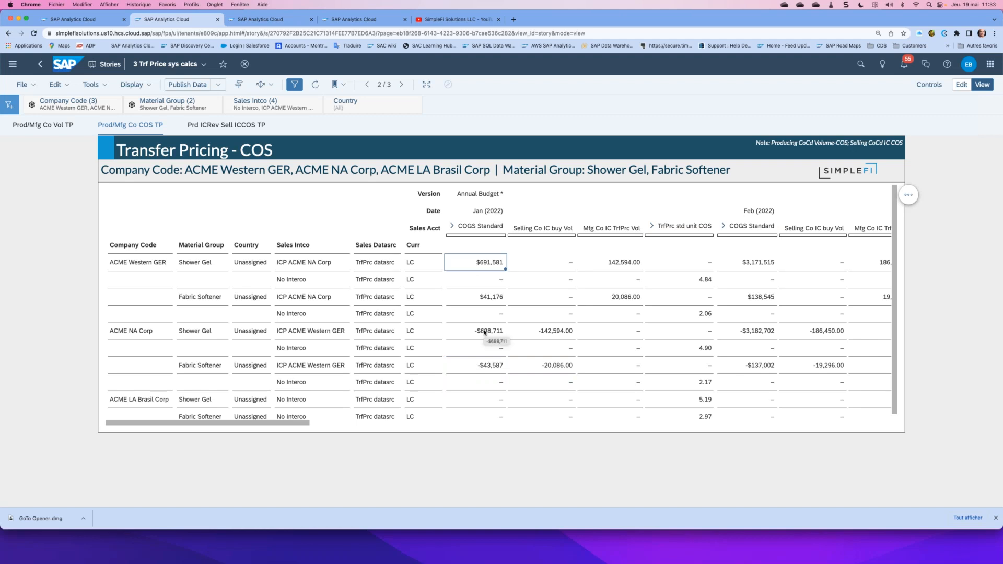
- Compare the local-currency Shower Gel COGS Standard and intercompany volumes of ACME NA Corp and ACME Western GER for January 2022
left_click(408, 334)
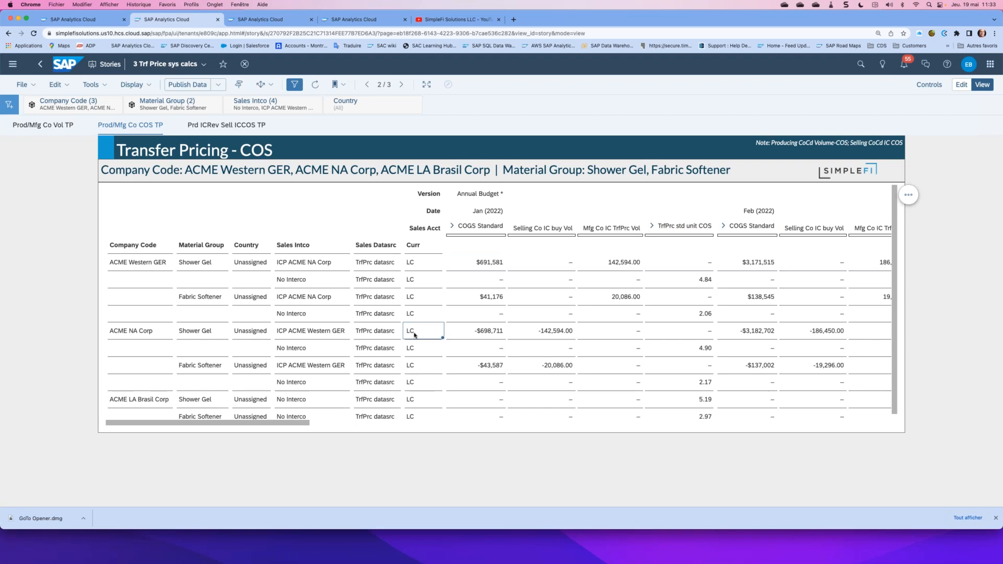
left_click(415, 264)
left_click(485, 333)
left_click(119, 334)
left_click(124, 264)
left_click(487, 263)
left_click(484, 335)
left_click(485, 263)
scroll(571, 371, "down", 1)
left_click(546, 327)
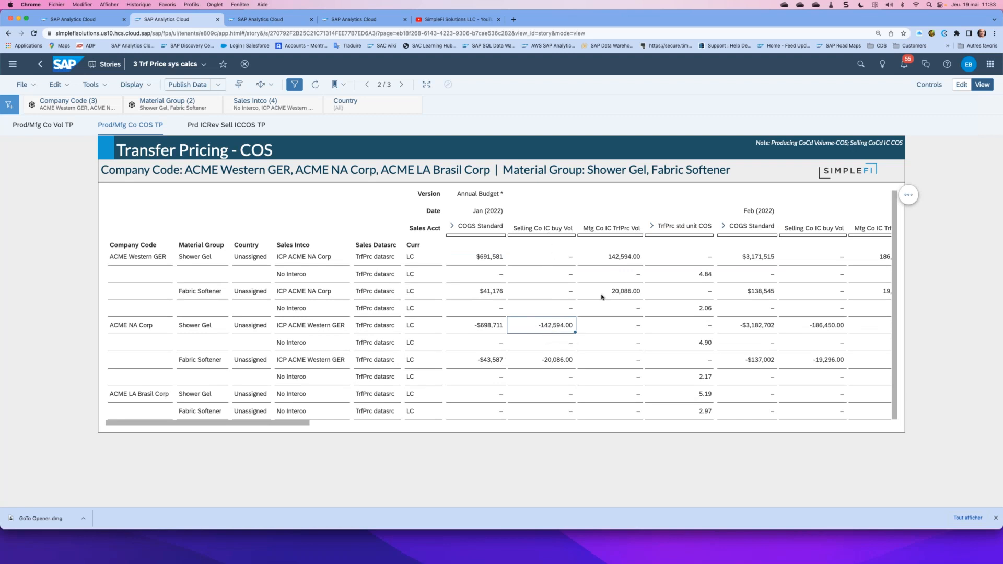
left_click(622, 260)
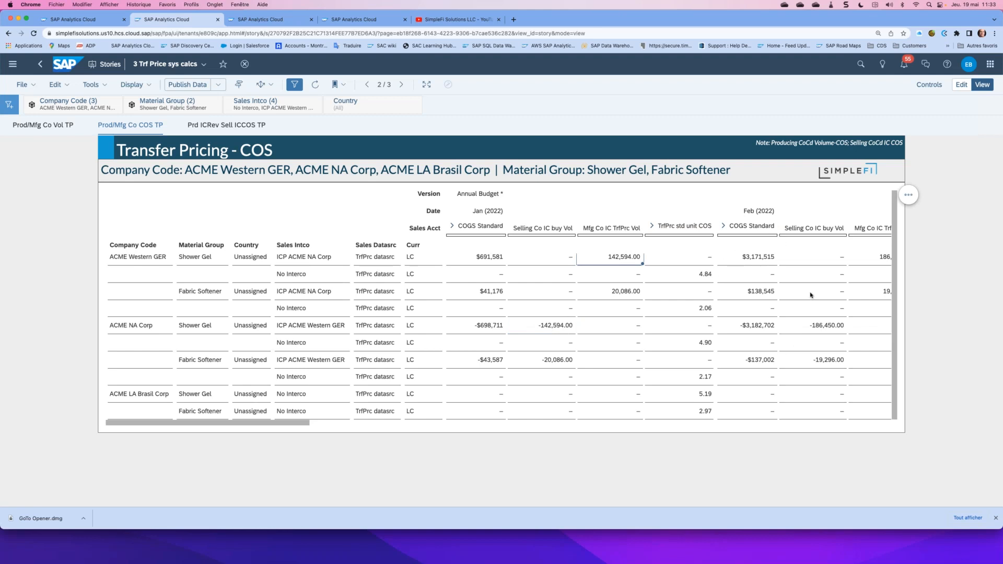
- Open the Prd ICRev Sell ICCOS TP page and examine ACME Western GER's January Shower Gel IC Rev in LC and USD
left_click(201, 126)
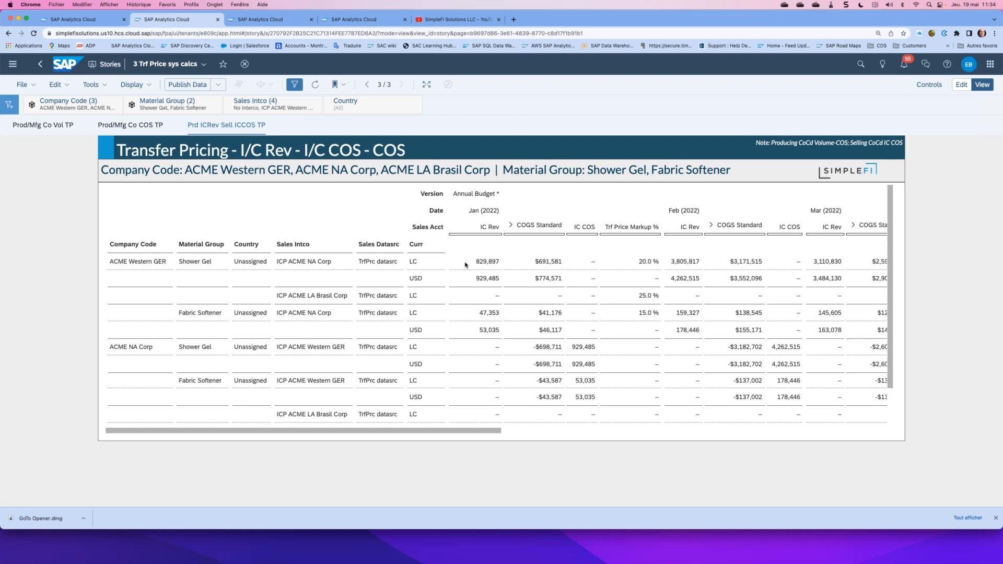
left_click(490, 265)
left_click(408, 283)
left_click(414, 261)
left_click(422, 273)
left_click(482, 265)
left_click(485, 277)
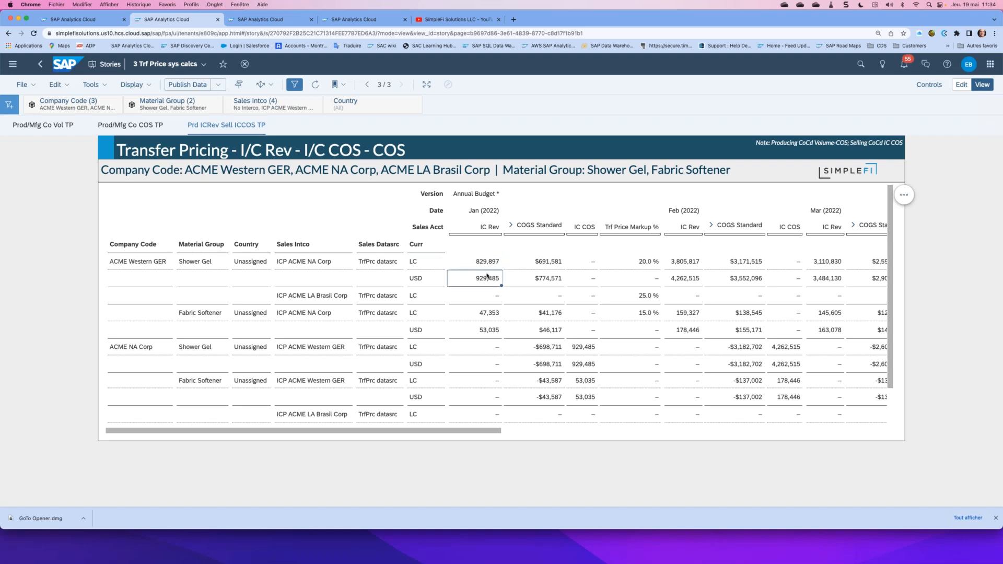
left_click(483, 266)
- Compare ACME NA Corp's January IC COS with ACME Western GER's IC Rev, and check the Shower Gel Trf Price Markup %
left_click(139, 264)
left_click(143, 350)
left_click_drag(570, 385, 591, 401)
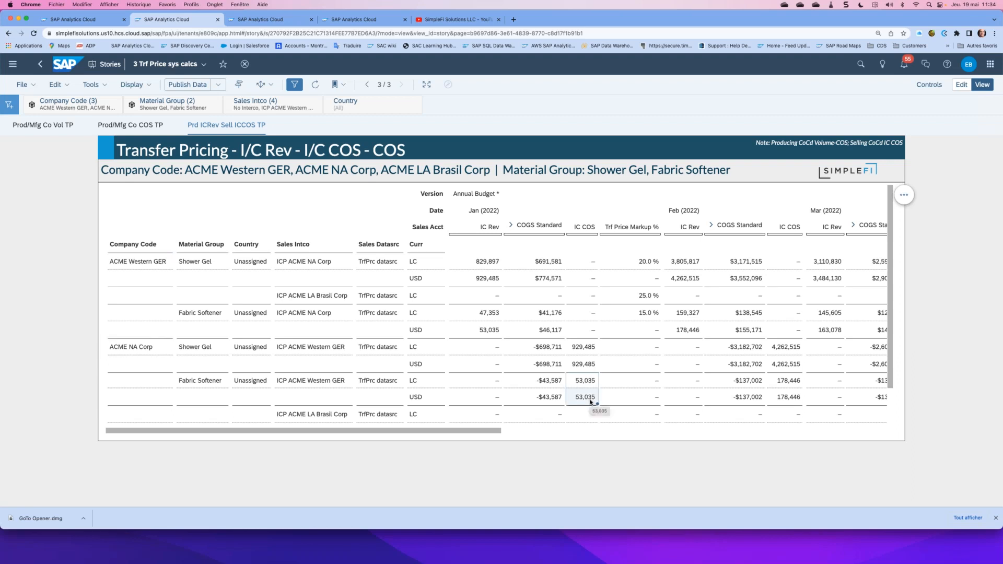
scroll(591, 403, "down", 2)
scroll(590, 402, "up", 2)
left_click_drag(581, 346, 580, 365)
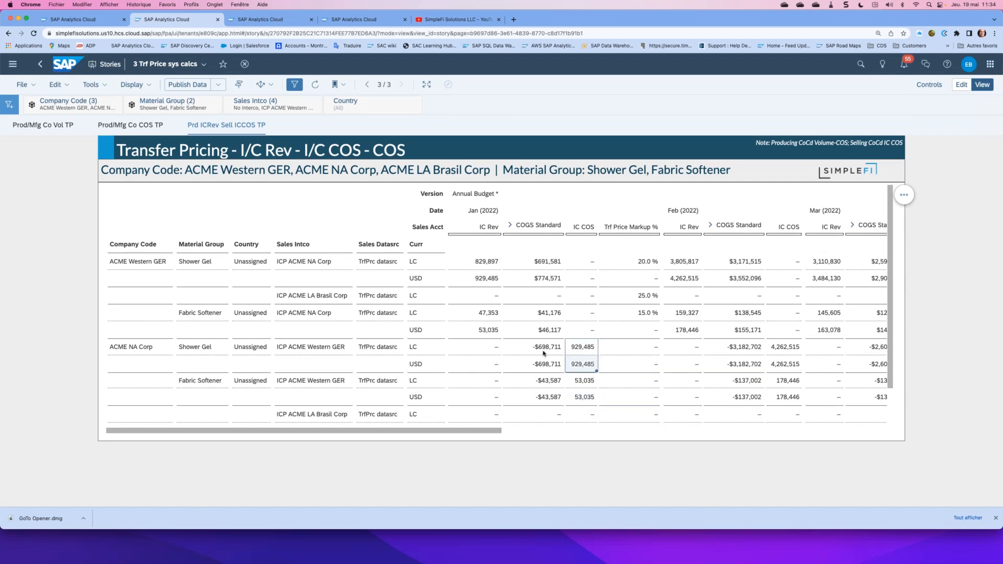
left_click(485, 329)
left_click_drag(485, 329, 486, 260)
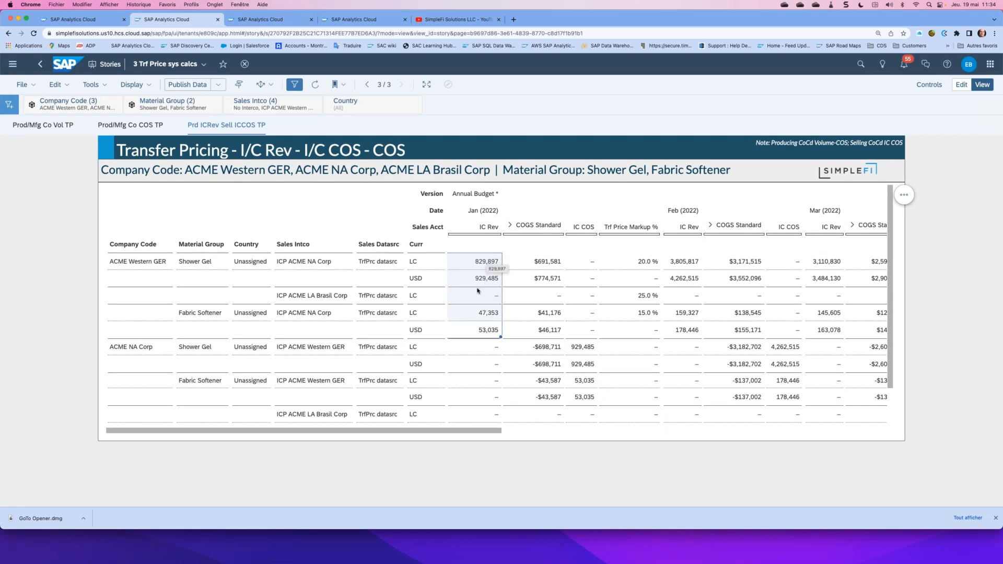
scroll(492, 360, "down", 2)
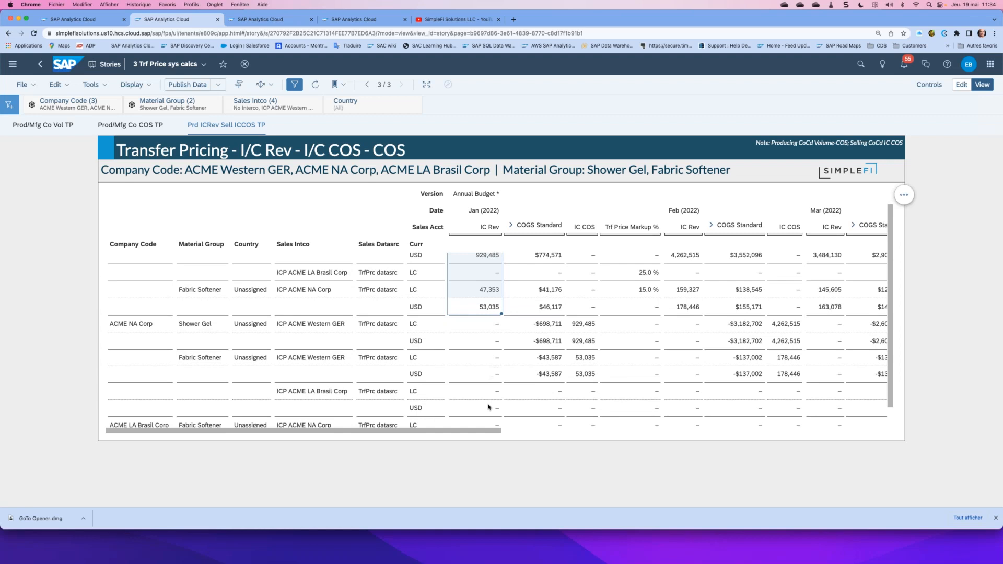
scroll(478, 353, "up", 2)
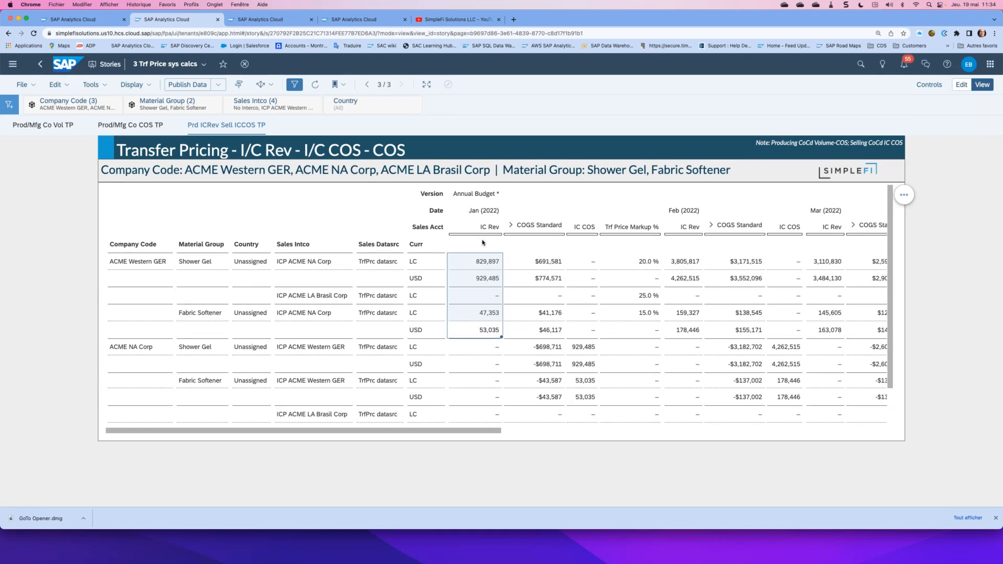
left_click_drag(645, 262, 646, 285)
scroll(496, 335, "down", 3)
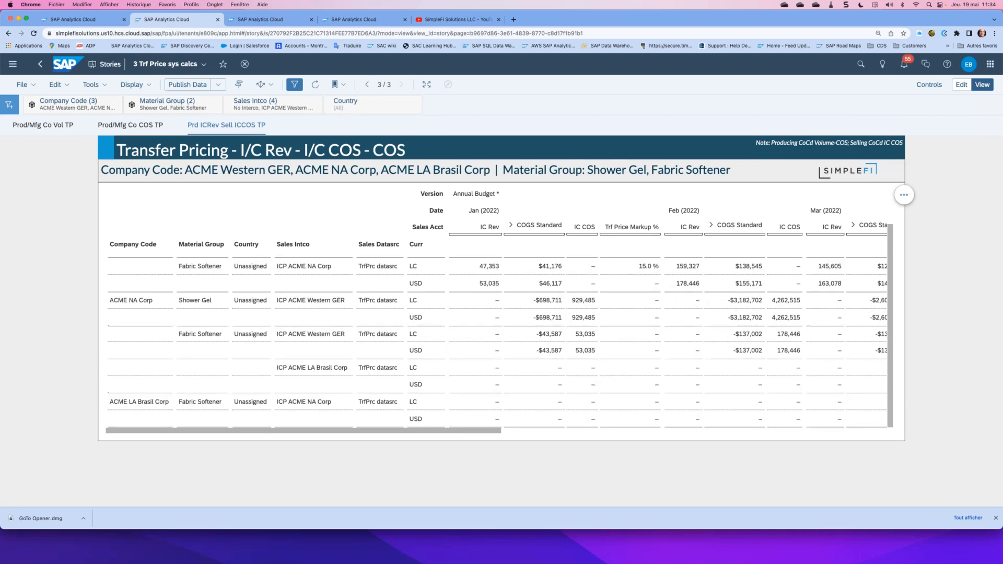
scroll(496, 334, "up", 3)
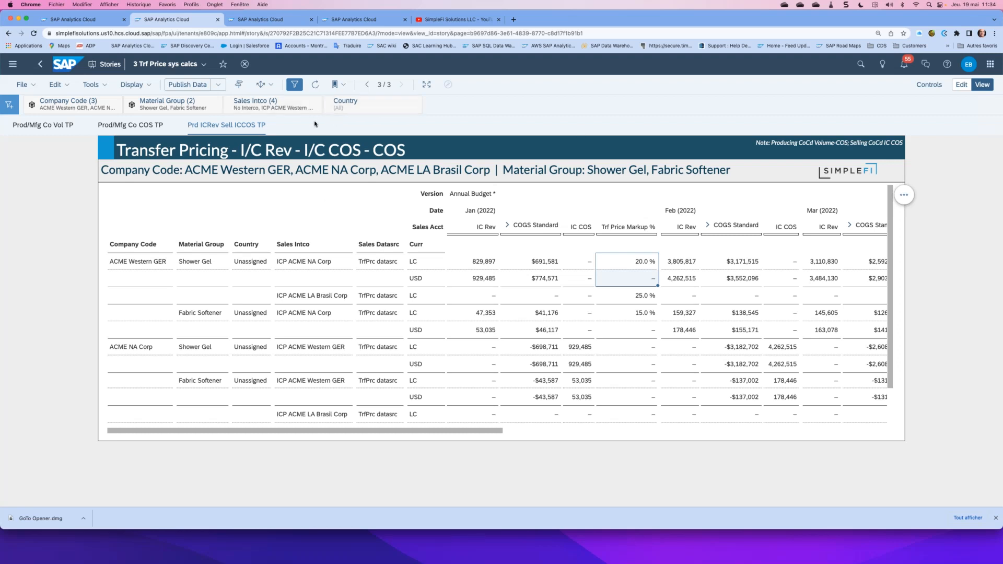
- Return to the Transfer Pricing Planning Launchpad and open the IC Eliminations story
left_click(85, 23)
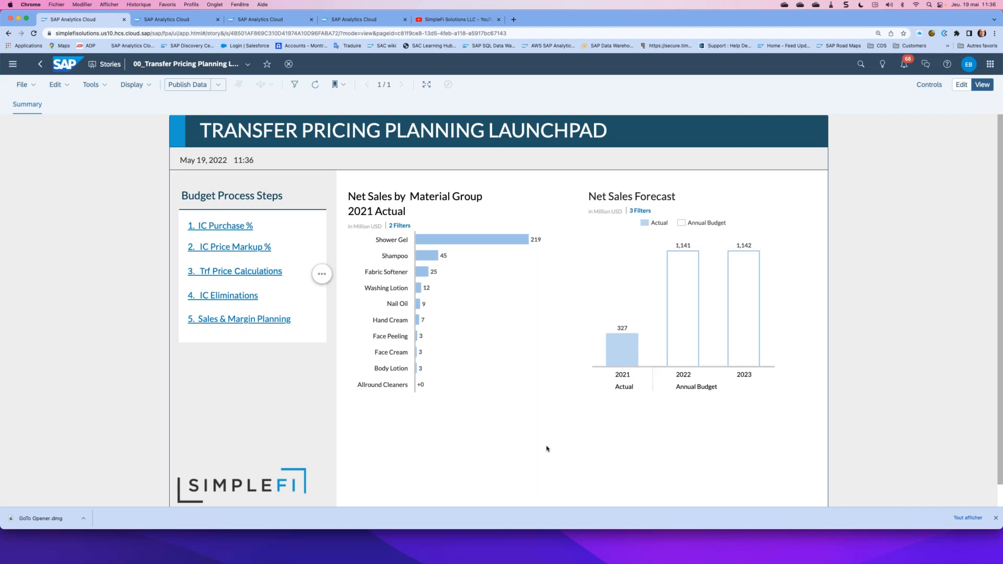
left_click(223, 297)
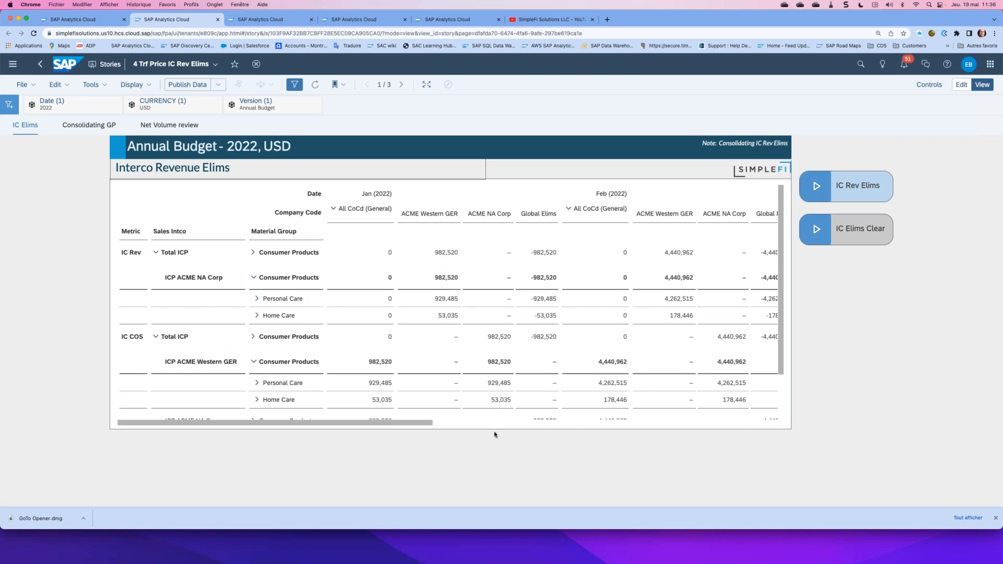
- Examine the January Global Elims and All CoCd values for IC Rev and IC COS, collapsing and re-expanding January's company codes
left_click_drag(540, 254, 547, 316)
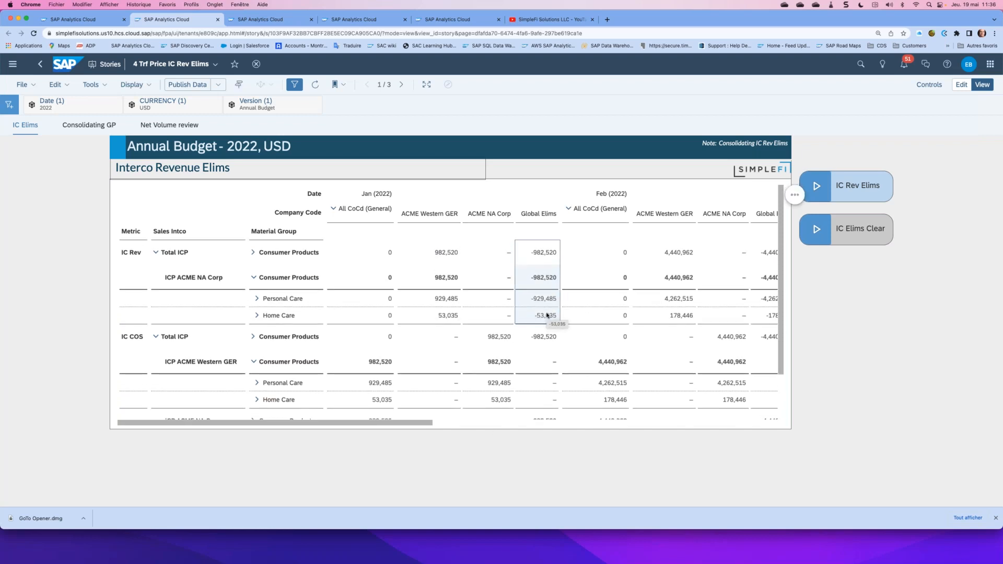
left_click_drag(373, 254, 372, 338)
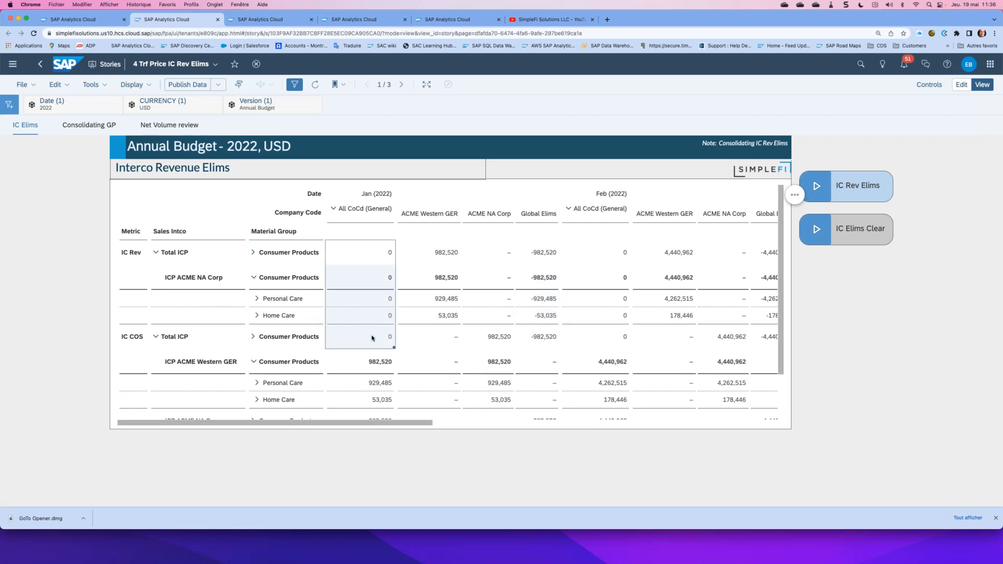
scroll(372, 365, "down", 2)
scroll(372, 366, "up", 2)
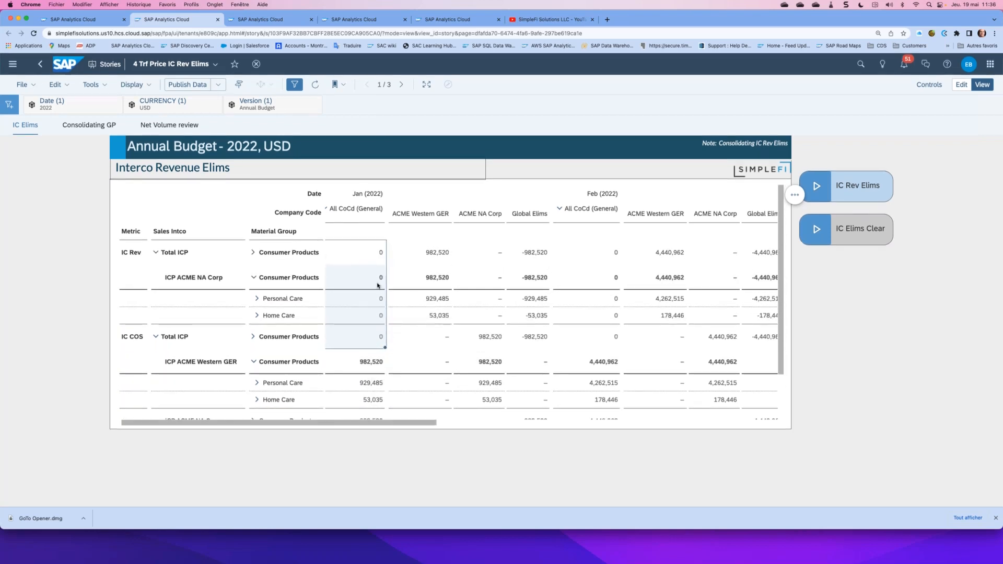
scroll(378, 285, "left", 1)
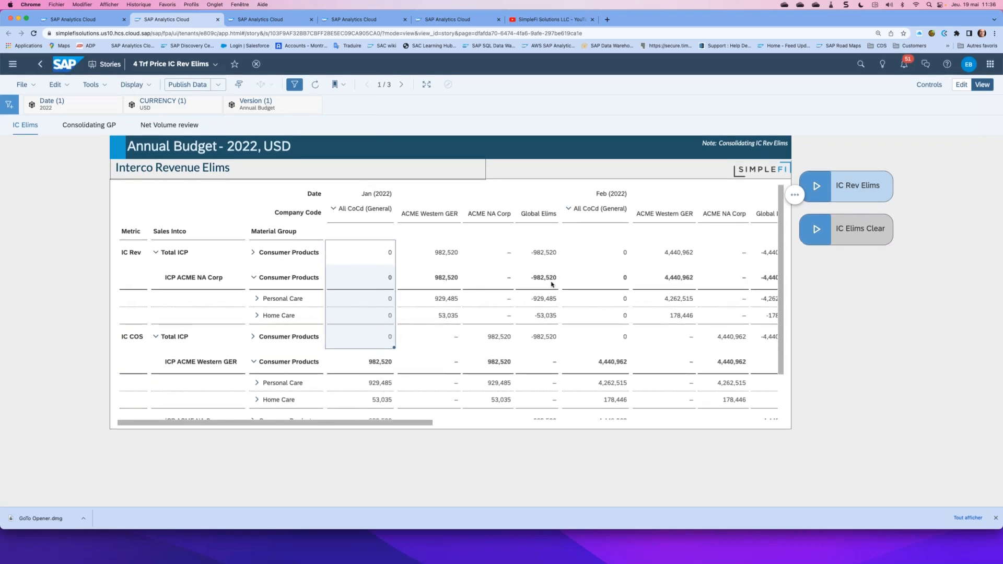
left_click(332, 209)
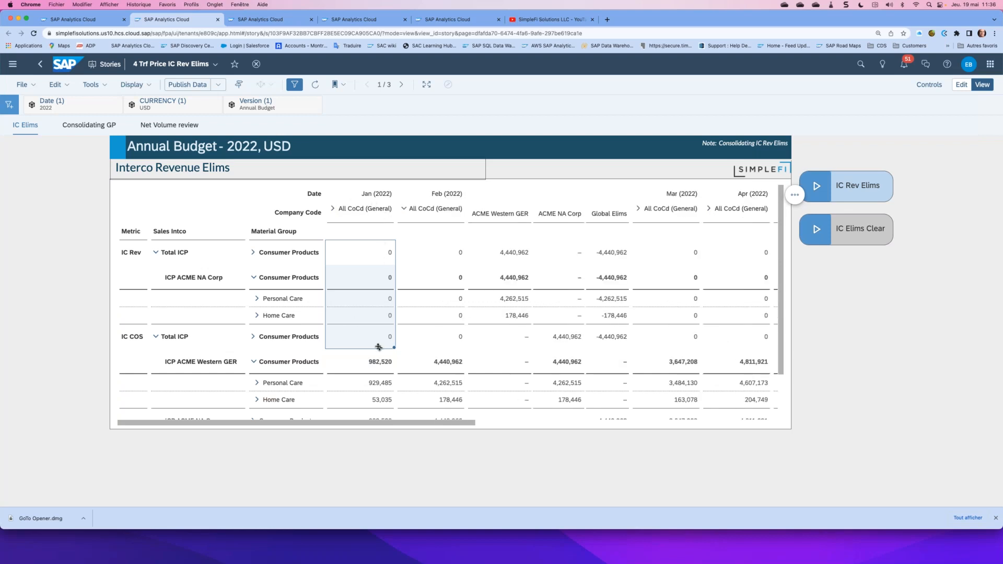
left_click(333, 208)
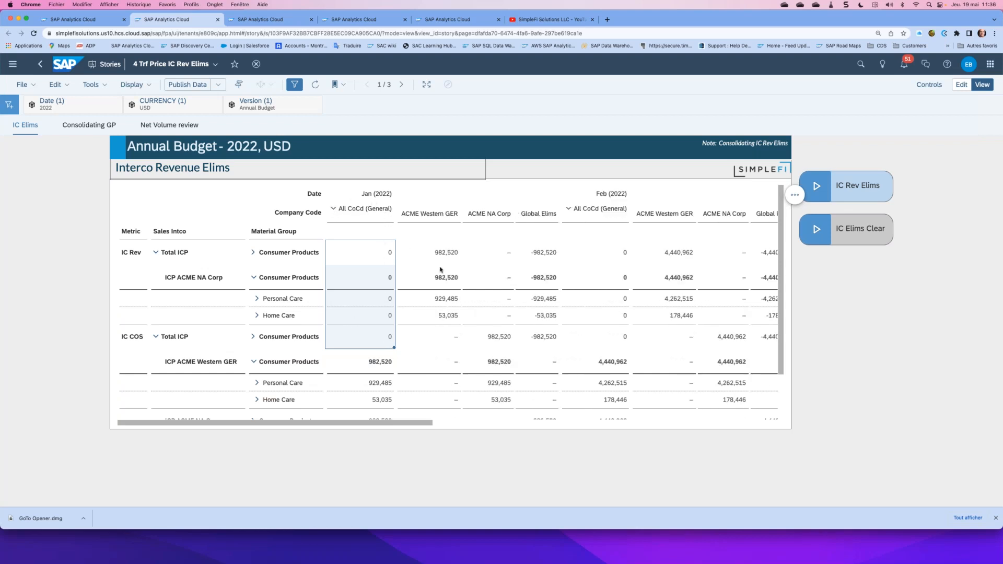
- Compare ACME Western GER's January IC Rev by material group with ACME NA Corp's IC COS and the Global Elims entries
left_click_drag(444, 255, 448, 318)
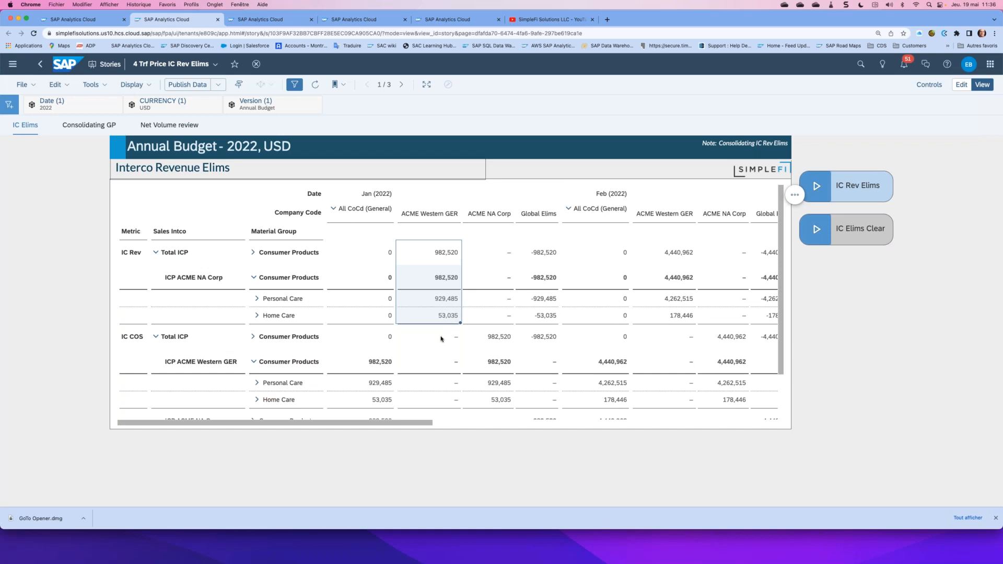
scroll(441, 338, "down", 3)
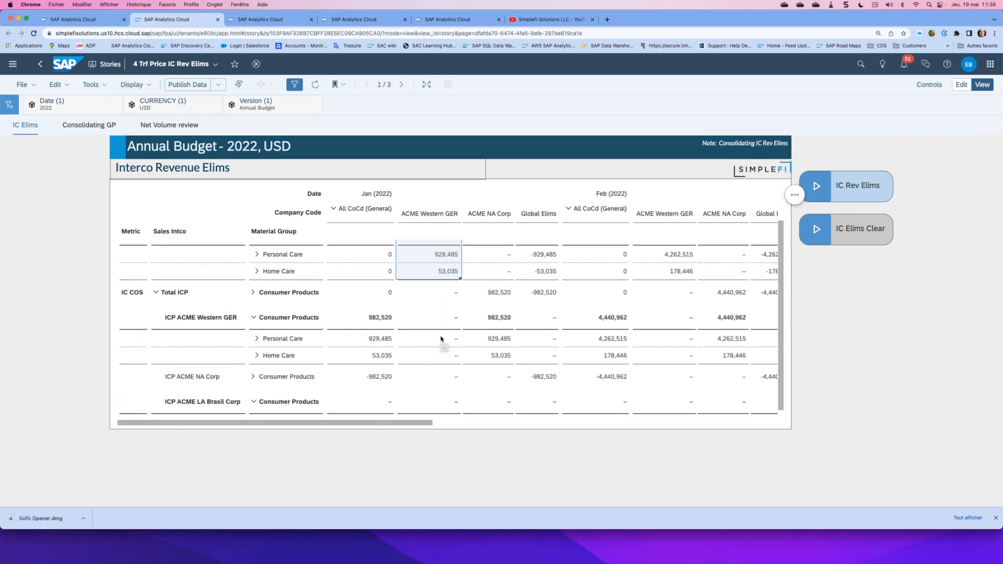
scroll(440, 339, "up", 3)
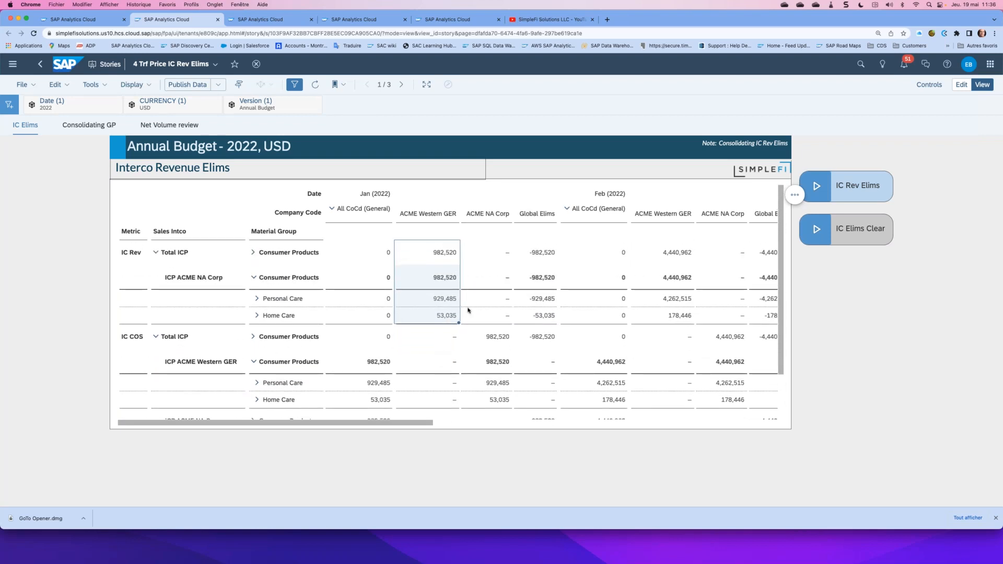
left_click(330, 210)
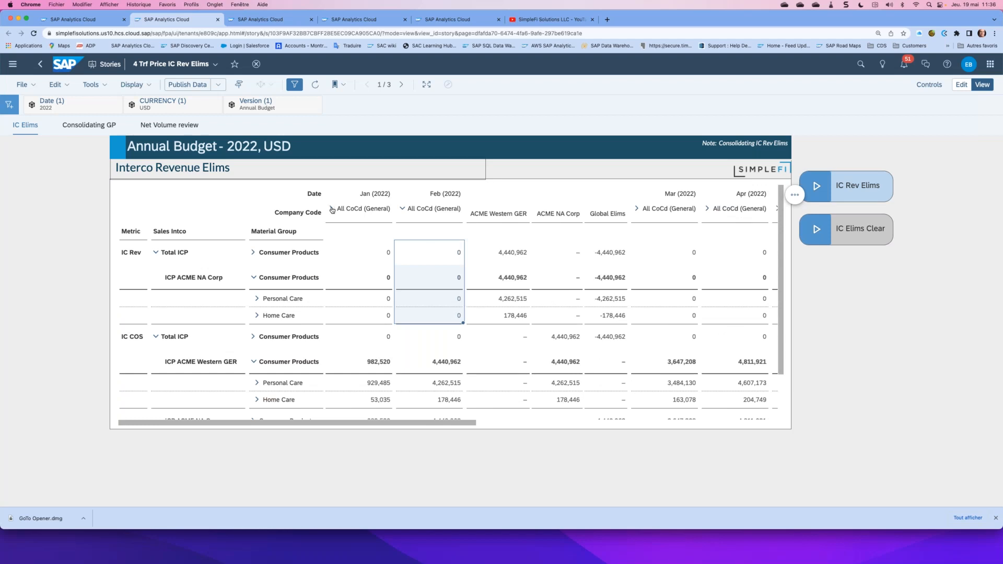
left_click(331, 209)
left_click_drag(447, 251, 443, 301)
left_click_drag(528, 214, 531, 300)
left_click(432, 254)
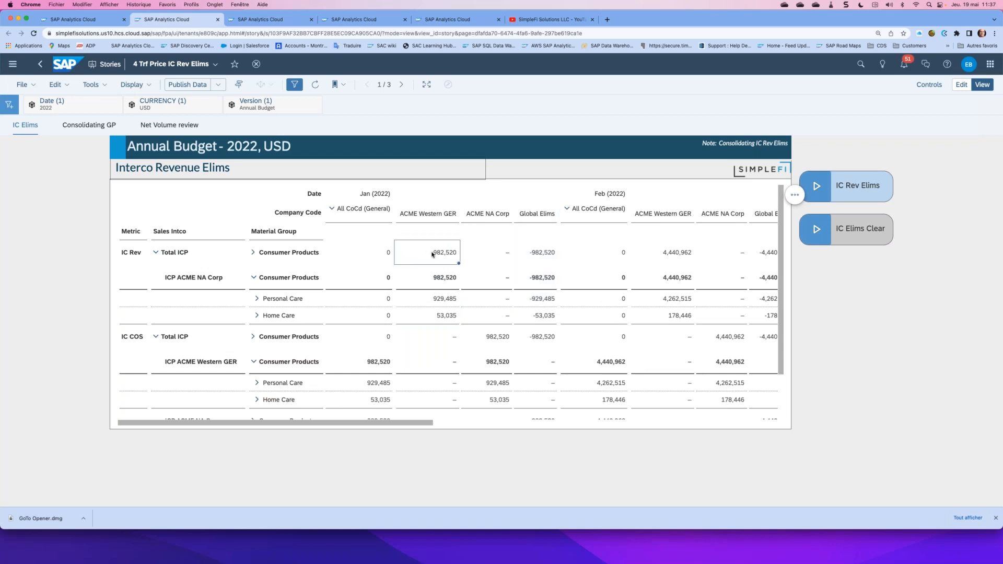
- Open the Consolidating GP page and examine the Net Sales lines down to the consolidated IC Rev
left_click(84, 126)
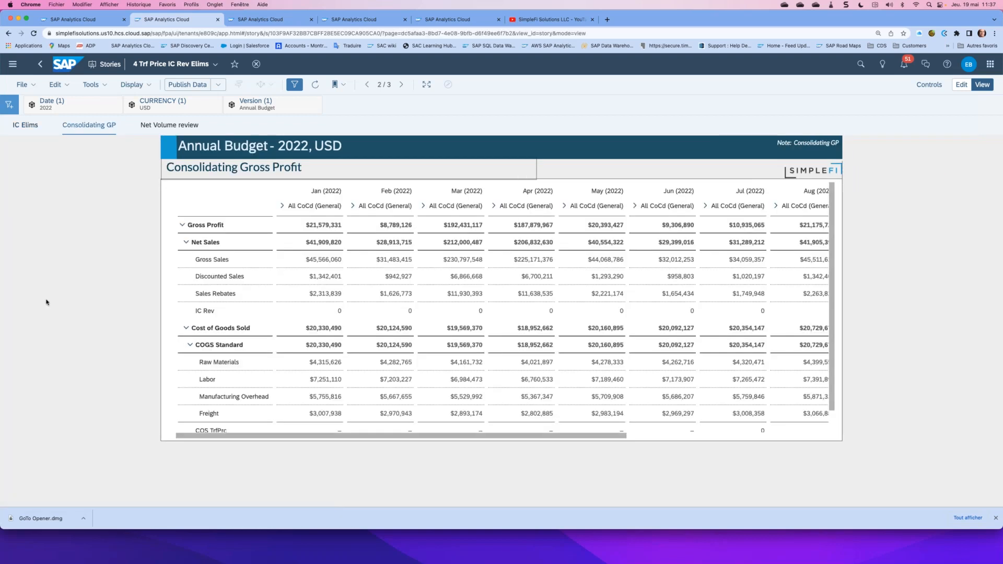
left_click(214, 232)
left_click_drag(215, 232, 216, 314)
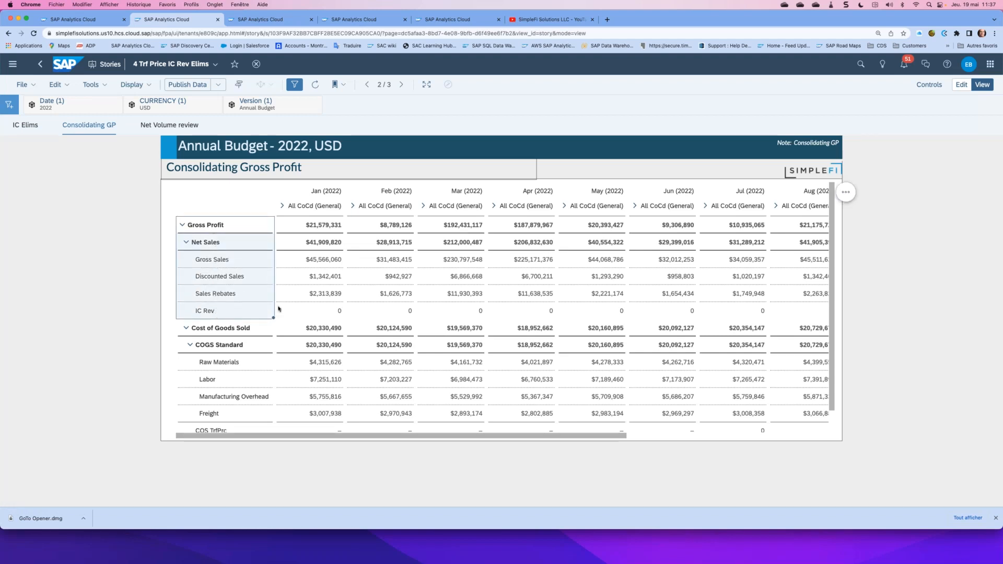
left_click(473, 315)
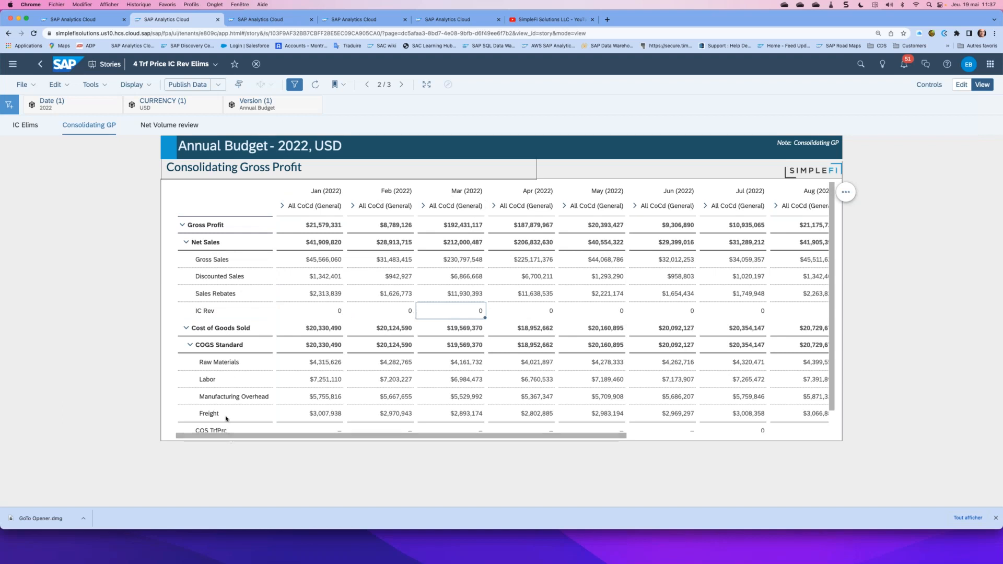
- Expand January's company codes in the Consolidating Gross Profit table and examine ACME Western GER's IC Rev against its other sales lines
left_click(282, 206)
left_click(394, 212)
left_click(390, 317)
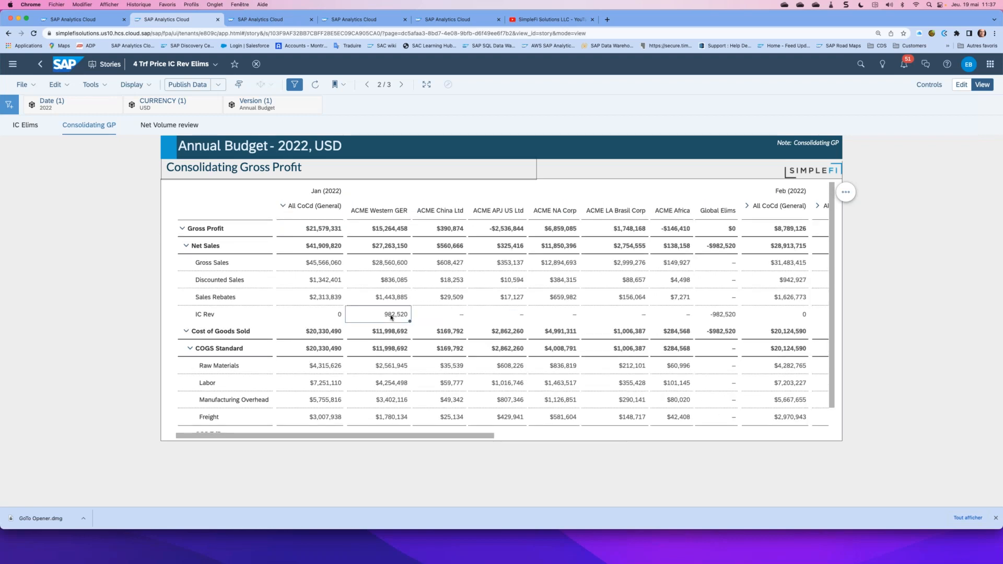
left_click(380, 296)
left_click(391, 316)
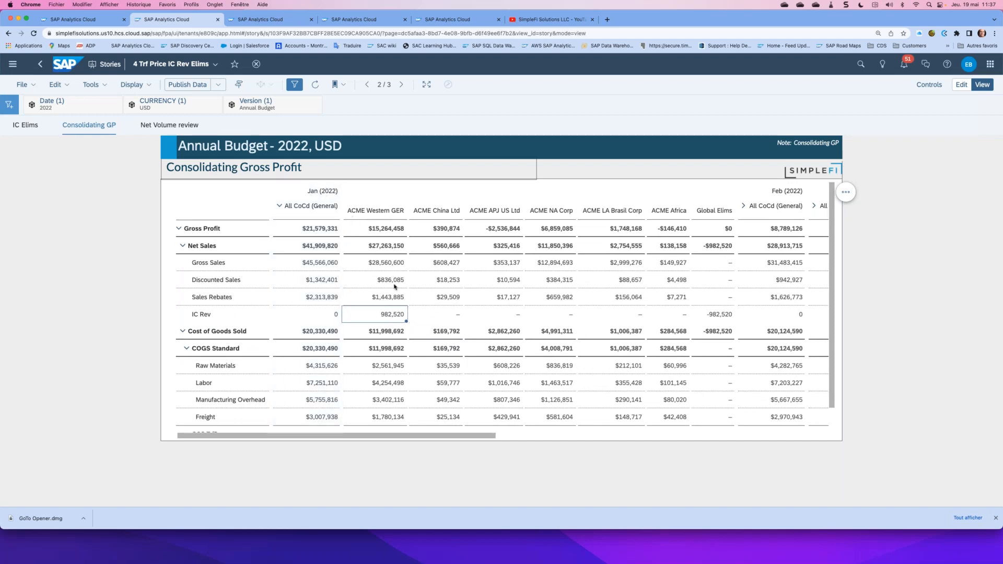
left_click(211, 313)
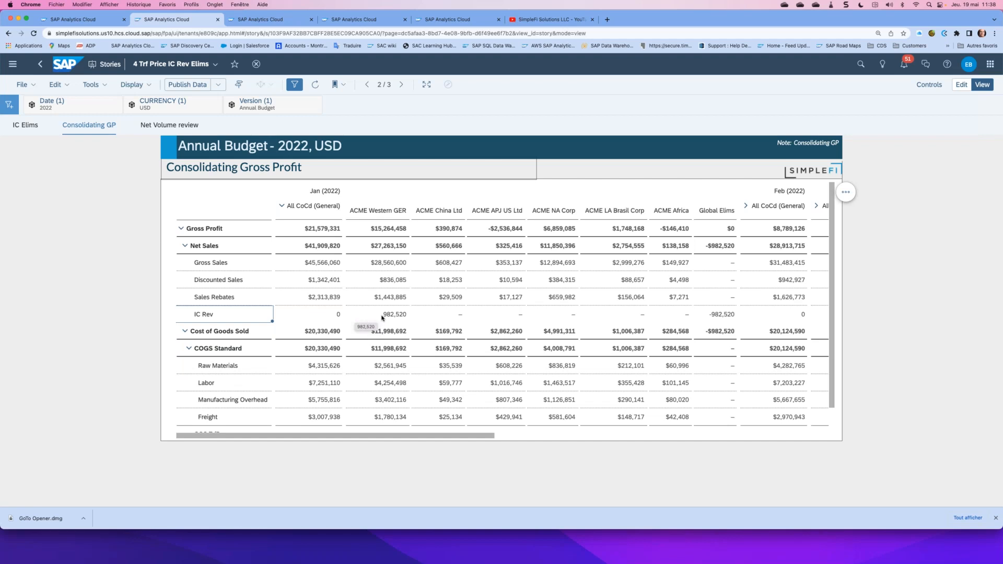
- Return to the Transfer Pricing Planning Launchpad and open the Sales & Margin Planning story
left_click(95, 20)
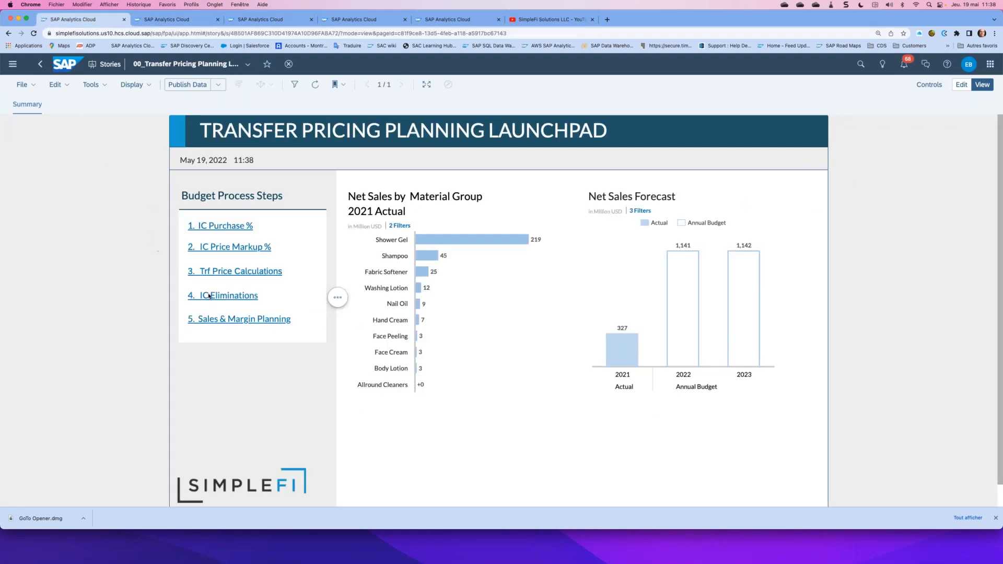
left_click(229, 320)
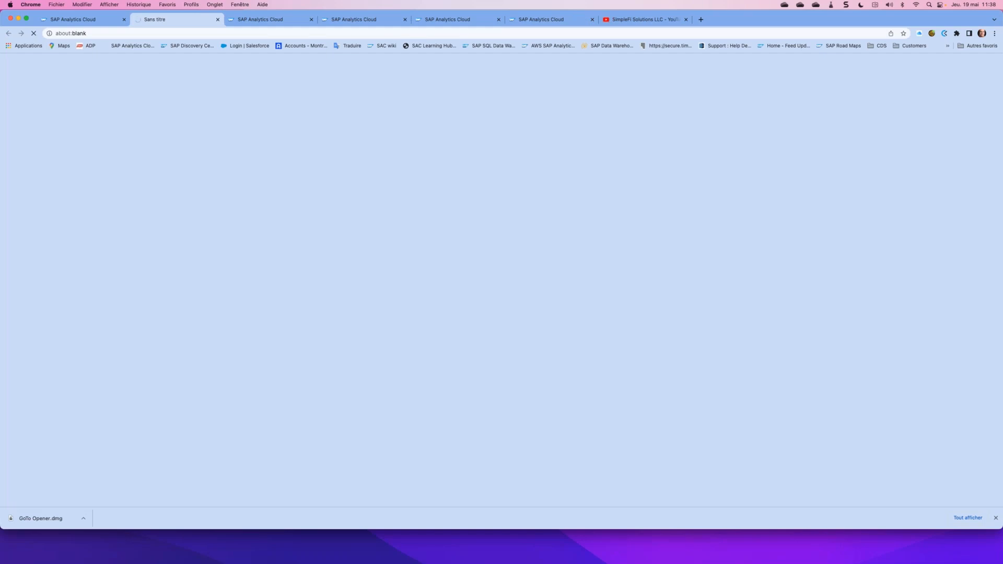